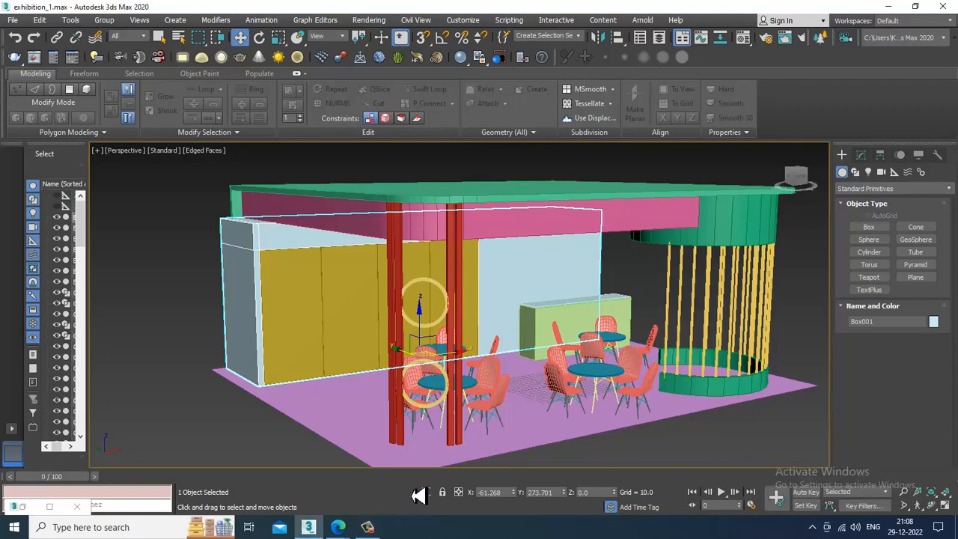
Bring up the reference image 6.jpg and place it beside the model, showing the booth's seating area and round corner
scroll(492, 417, down, 6)
scroll(581, 303, up, 6)
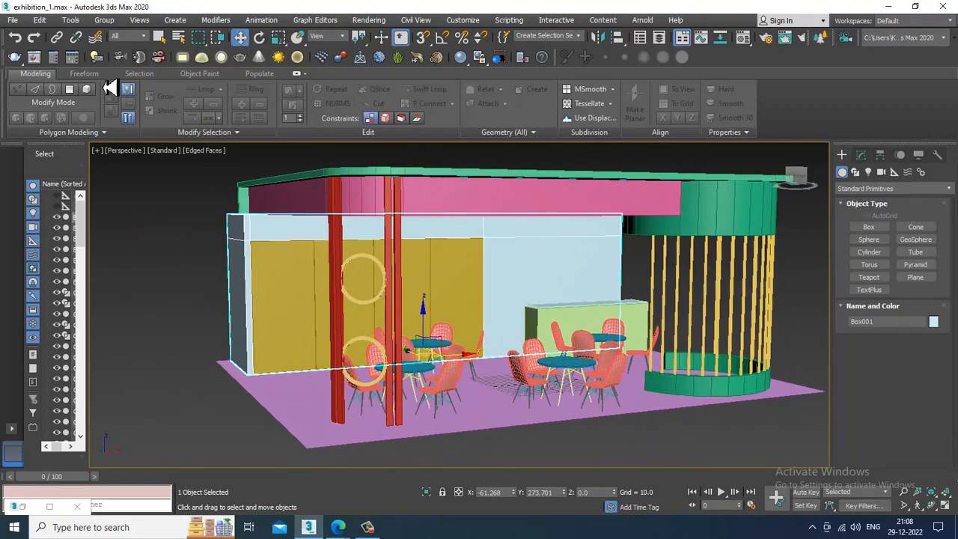
click(23, 507)
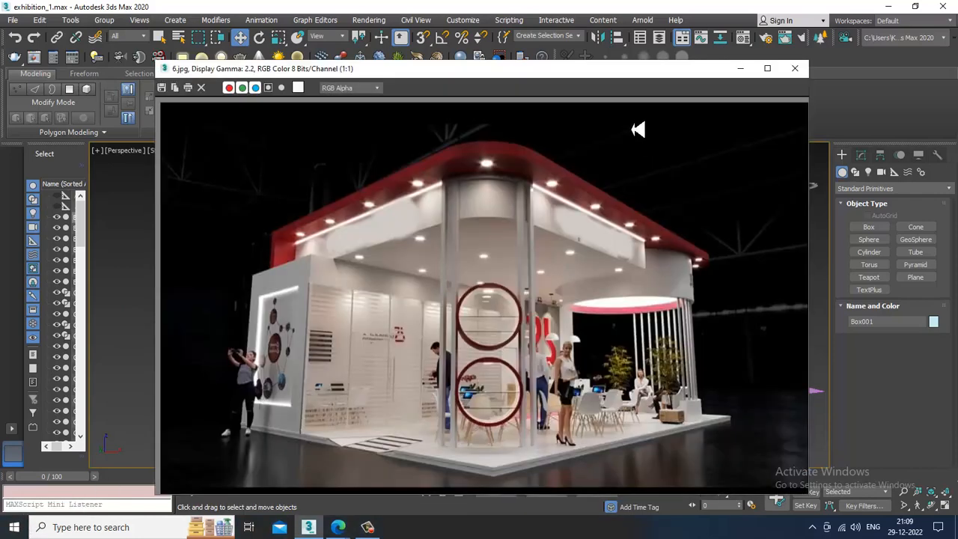
drag(810, 61, 690, 165)
drag(499, 176, 295, 147)
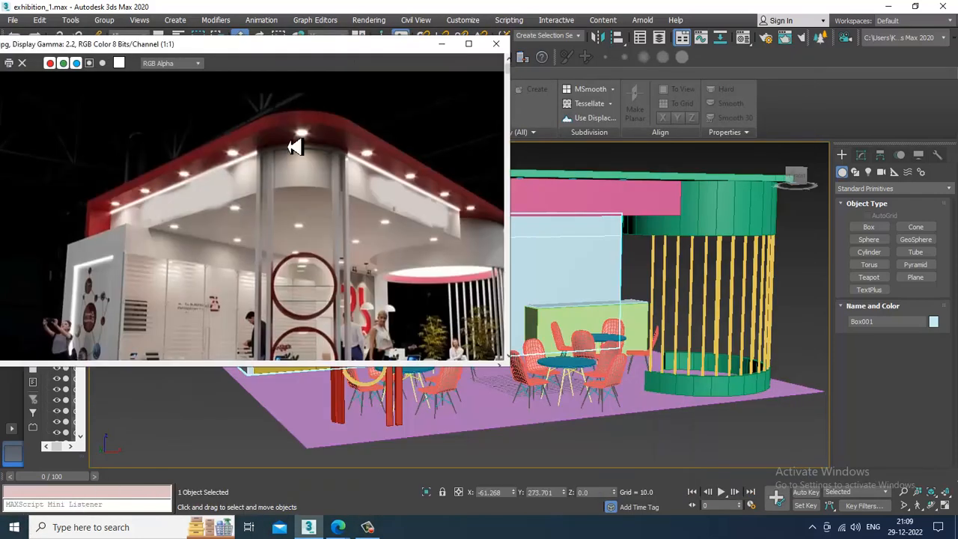
middle_drag(368, 288, 256, 216)
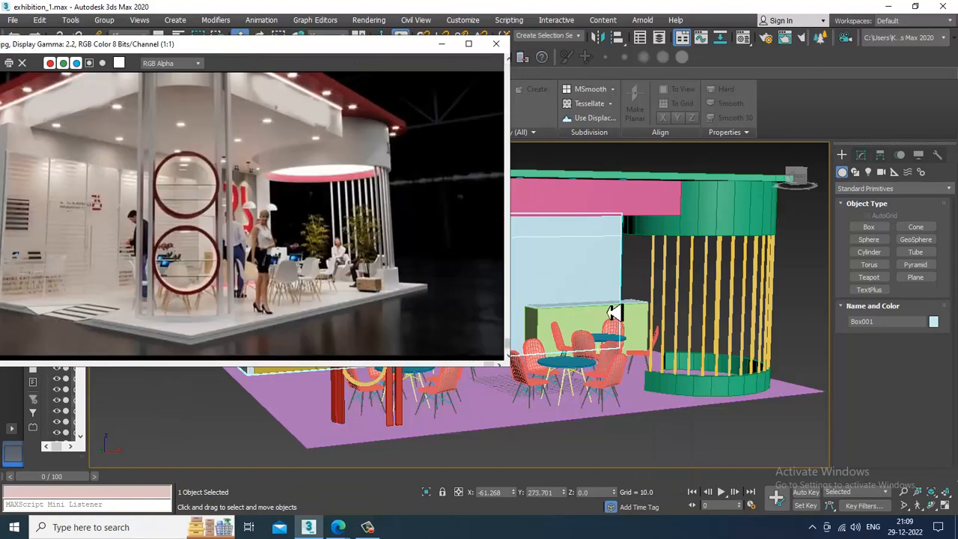
Copy a chair from the table beside the round enclosure and place the copy inside the ring of yellow columns
scroll(669, 320, up, 4)
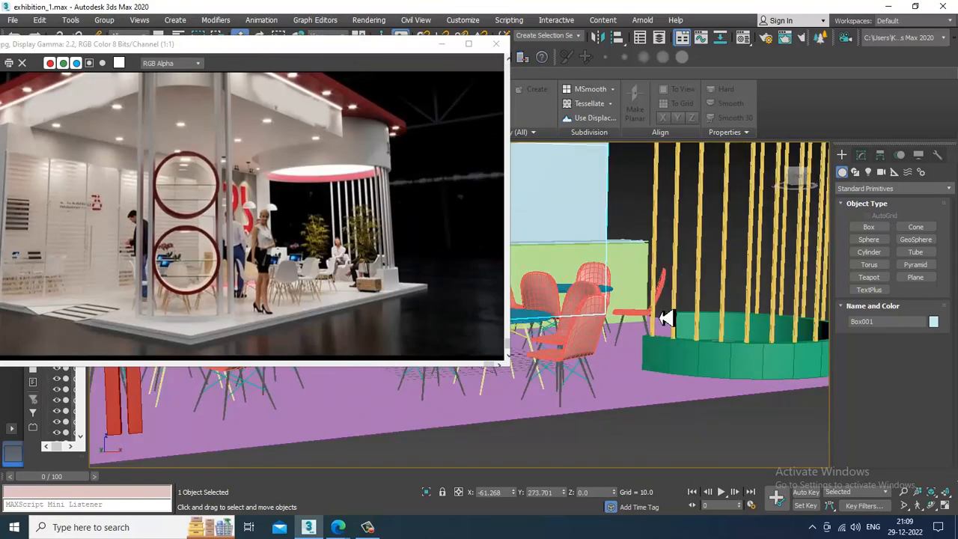
click(666, 319)
alt+middle_drag(666, 319, 664, 326)
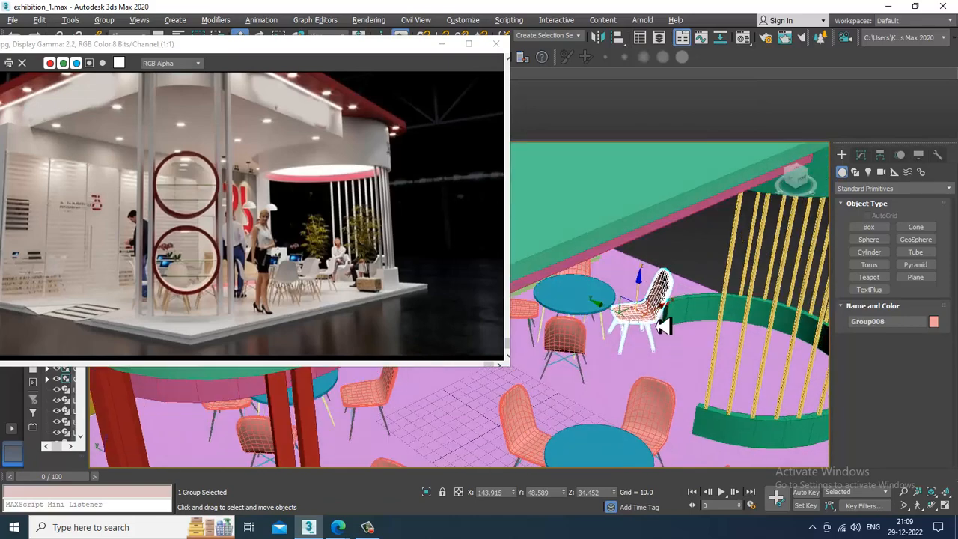
mouse_move(658, 320)
shift+mouse_down()
mouse_move(742, 327)
mouse_move(714, 342)
shift+mouse_up()
click(491, 318)
scroll(631, 278, down, 4)
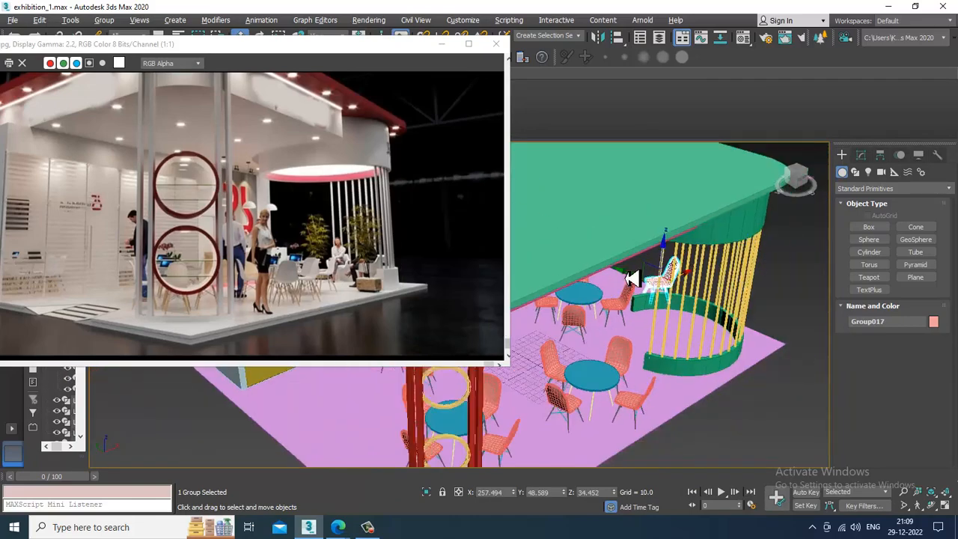
mouse_move(631, 278)
alt+middle_down()
mouse_move(723, 322)
mouse_move(741, 296)
mouse_move(638, 301)
mouse_move(640, 329)
alt+middle_up()
drag(642, 329, 644, 282)
click(375, 527)
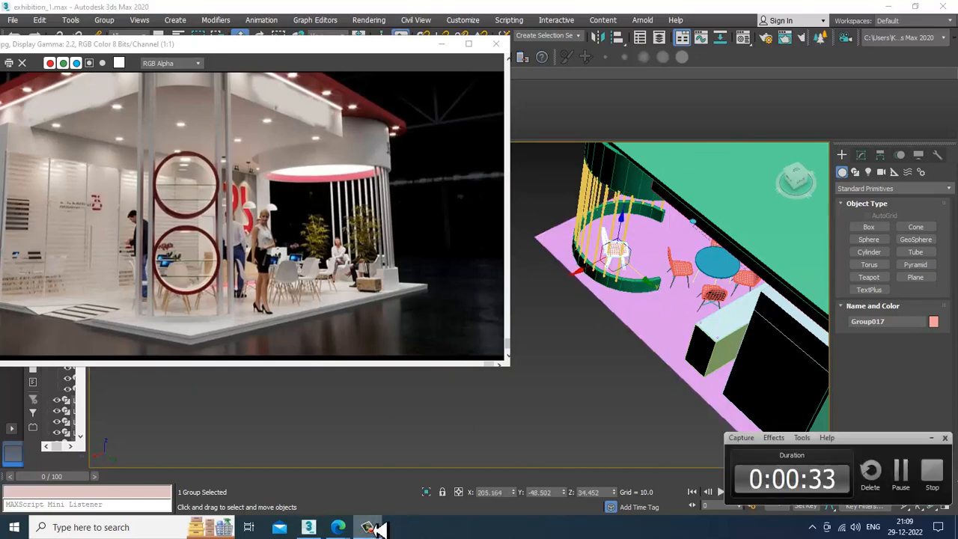
click(376, 529)
Mirror the chair inside the round enclosure on the X axis as a copy and move the copy away from the original
alt+middle_drag(603, 242, 710, 284)
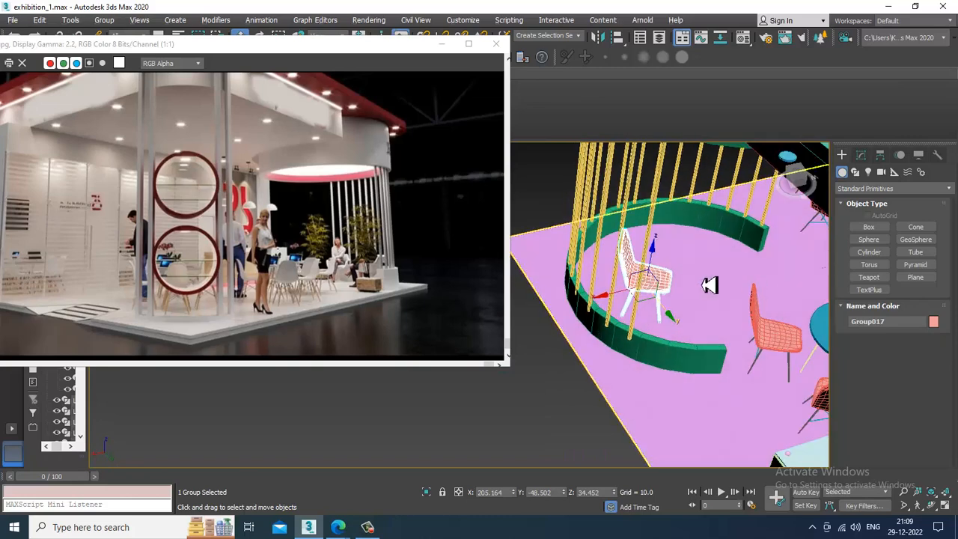
scroll(689, 301, up, 3)
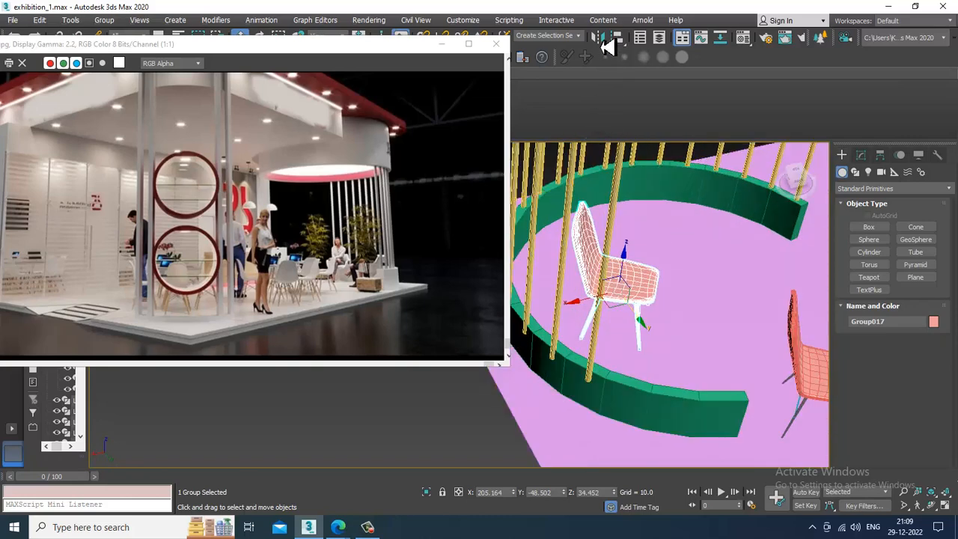
click(605, 42)
click(468, 289)
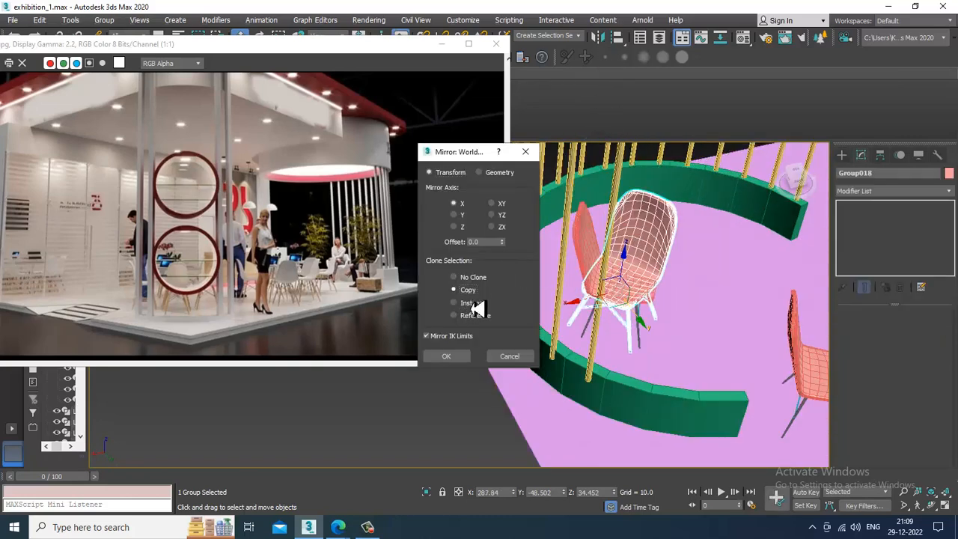
click(460, 215)
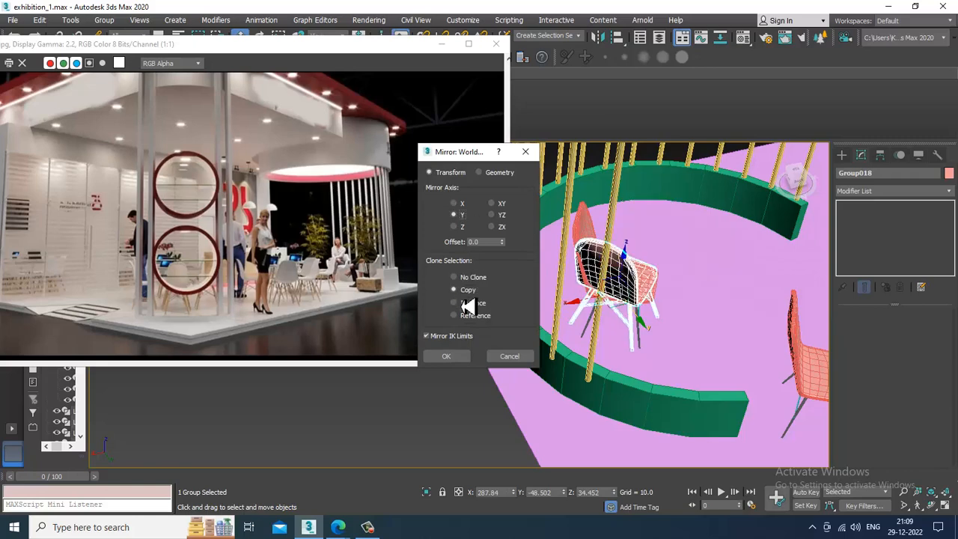
click(458, 228)
click(461, 206)
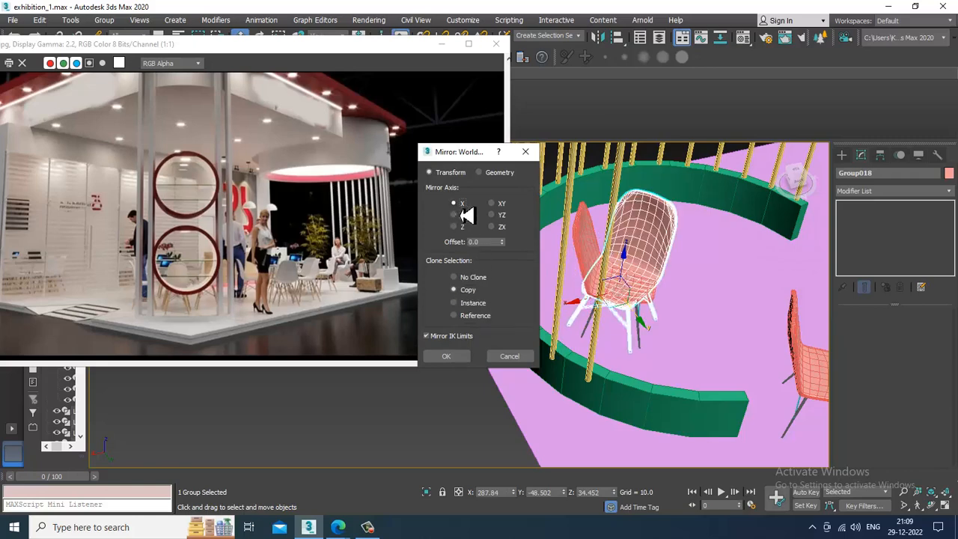
click(448, 356)
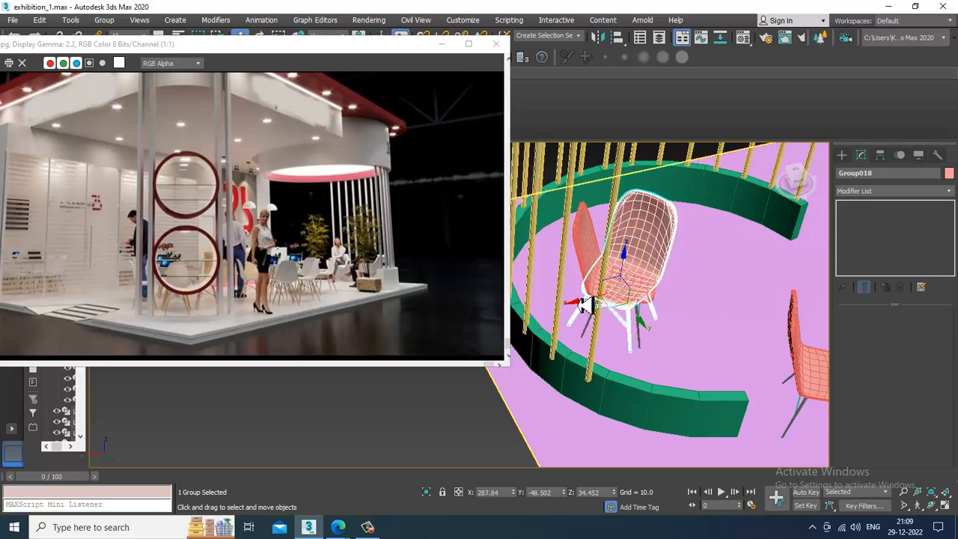
drag(592, 311, 664, 250)
alt+middle_drag(665, 258, 659, 288)
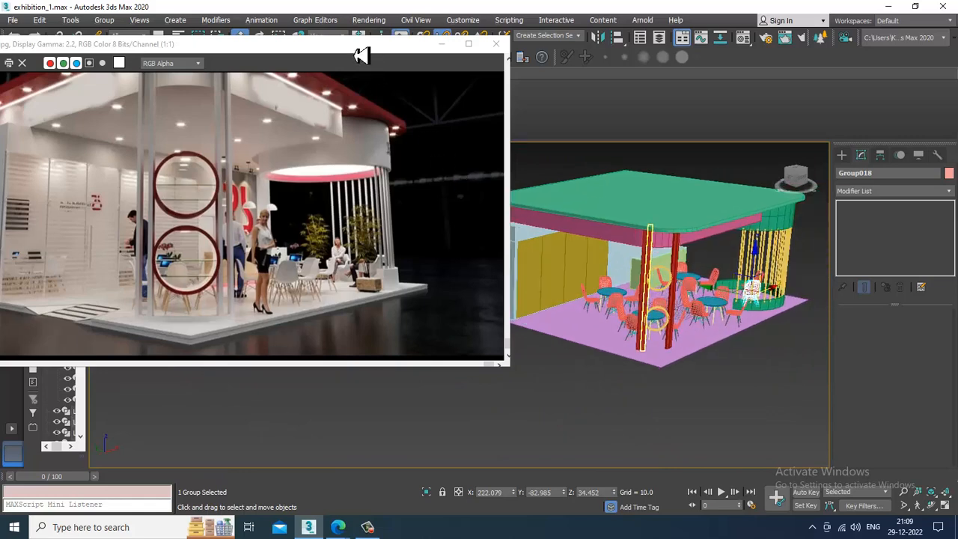
Move the reference image aside and select the floor plane's polygon
drag(362, 56, 305, 70)
click(567, 337)
scroll(678, 347, up, 4)
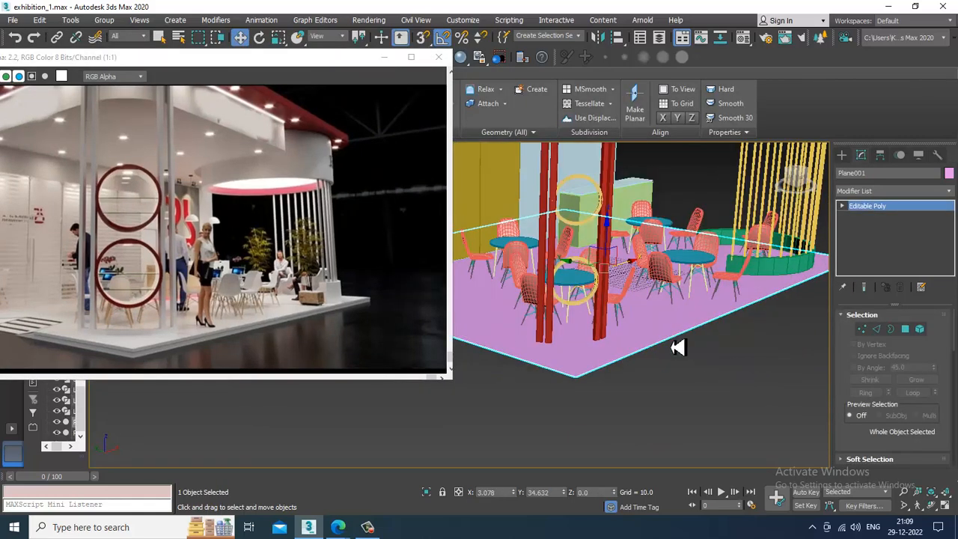
alt+middle_drag(678, 346, 711, 322)
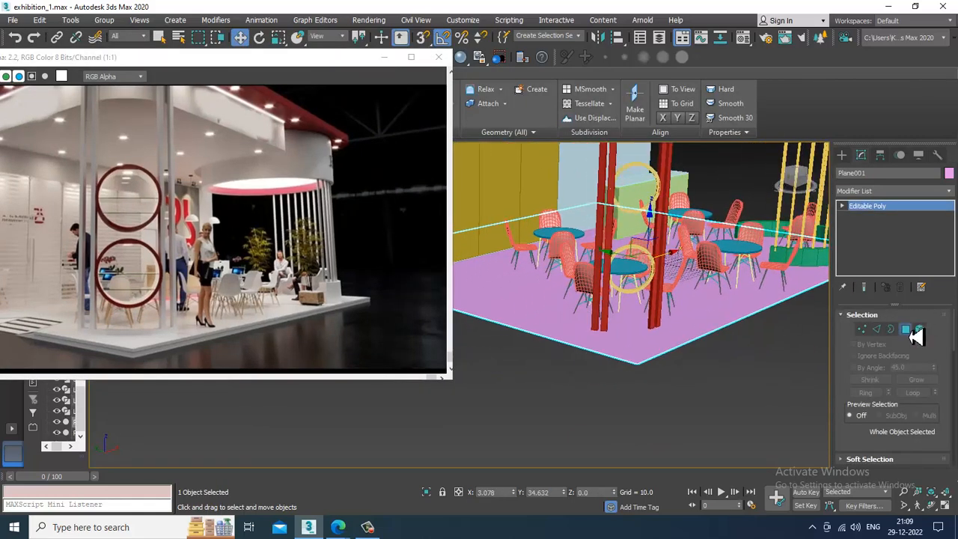
click(907, 331)
click(640, 315)
scroll(640, 315, up, 4)
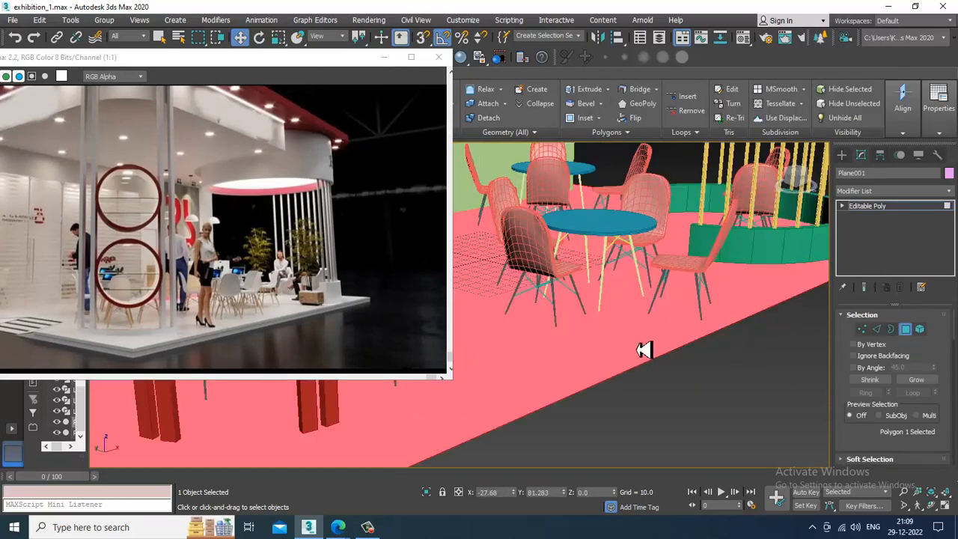
scroll(644, 351, down, 5)
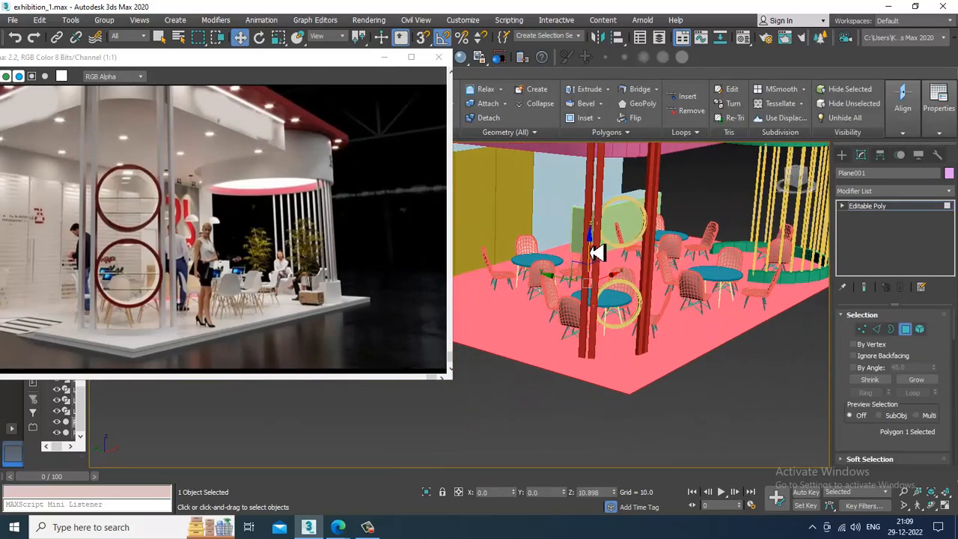
click(750, 420)
click(685, 380)
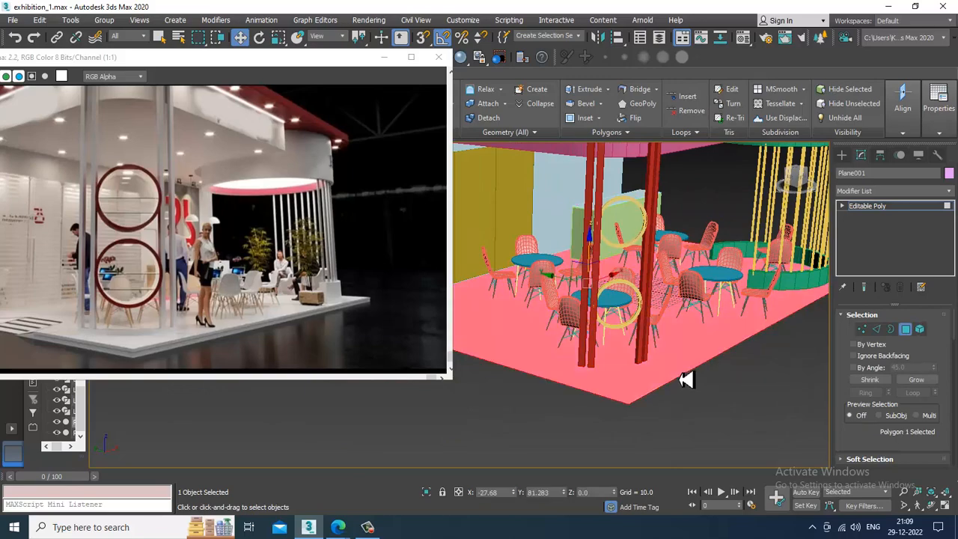
Extrude the floor polygon by 6.643 and leave polygon editing
mouse_move(748, 338)
alt+middle_down()
mouse_move(750, 308)
mouse_move(741, 348)
alt+middle_up()
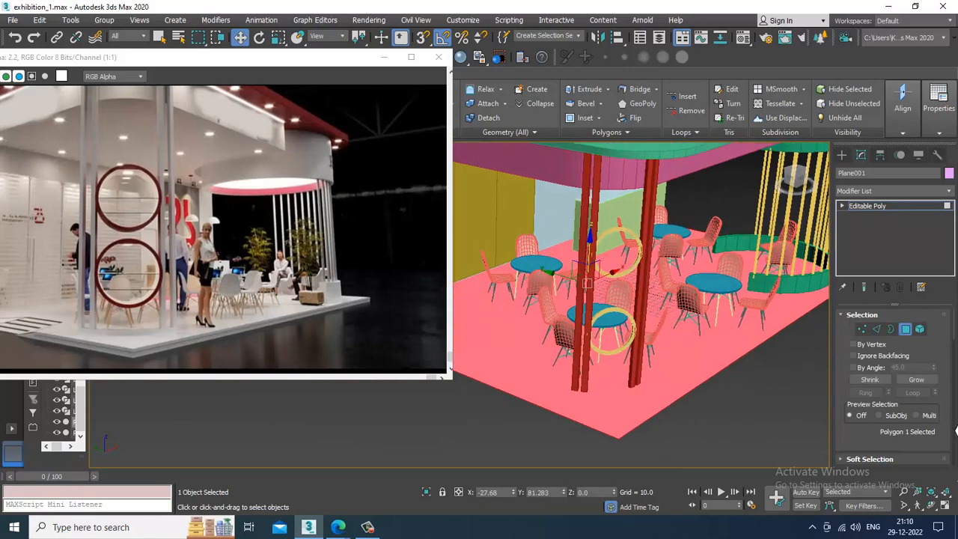
scroll(884, 440, down, 3)
click(886, 431)
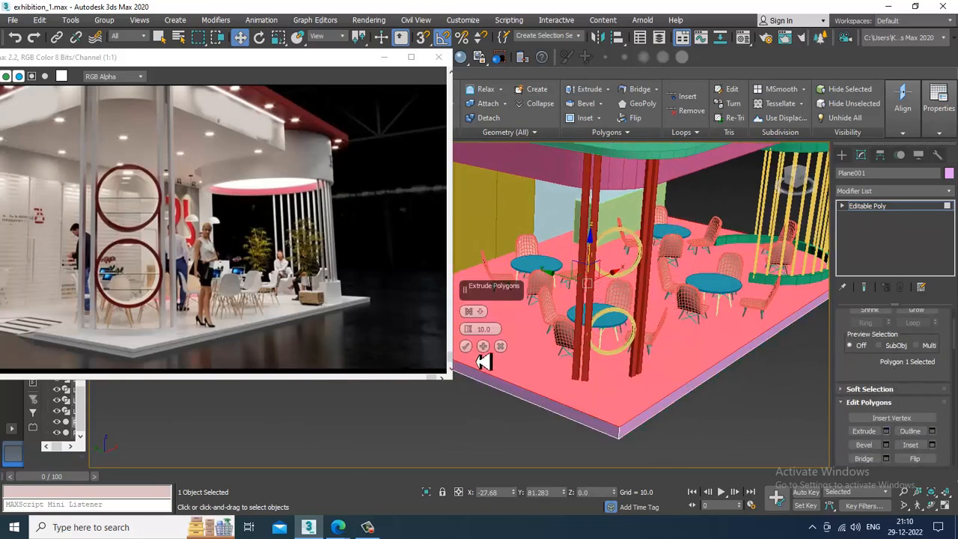
drag(479, 341, 491, 360)
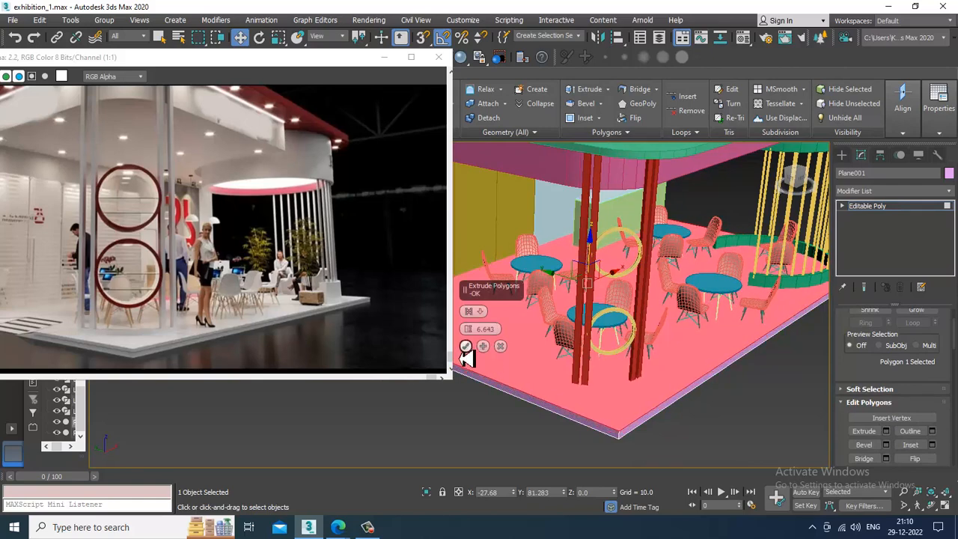
click(466, 346)
click(889, 209)
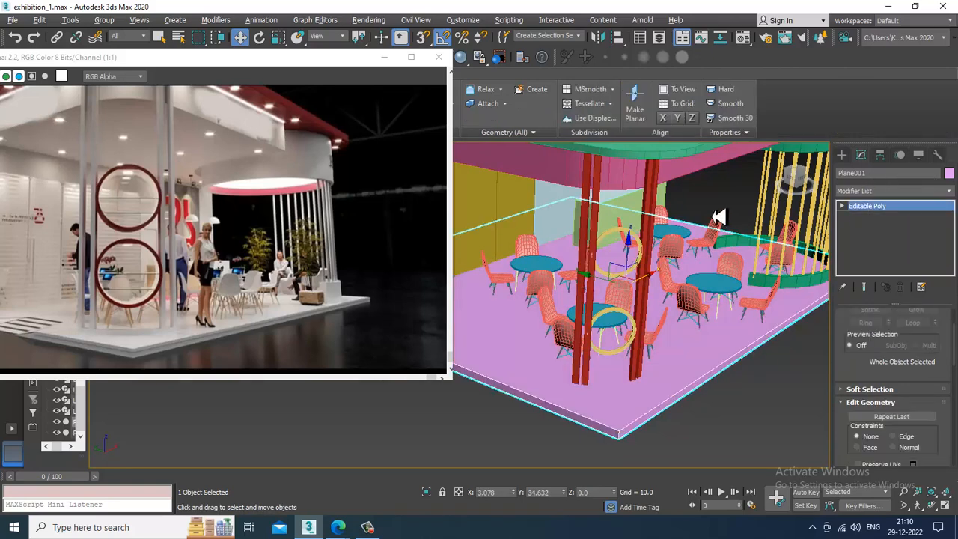
Lower the floor slab to about Z -10.7 in the front view so its top meets the furniture legs
key(alt+w)
middle_click(734, 245)
key(alt+w)
scroll(724, 217, up, 3)
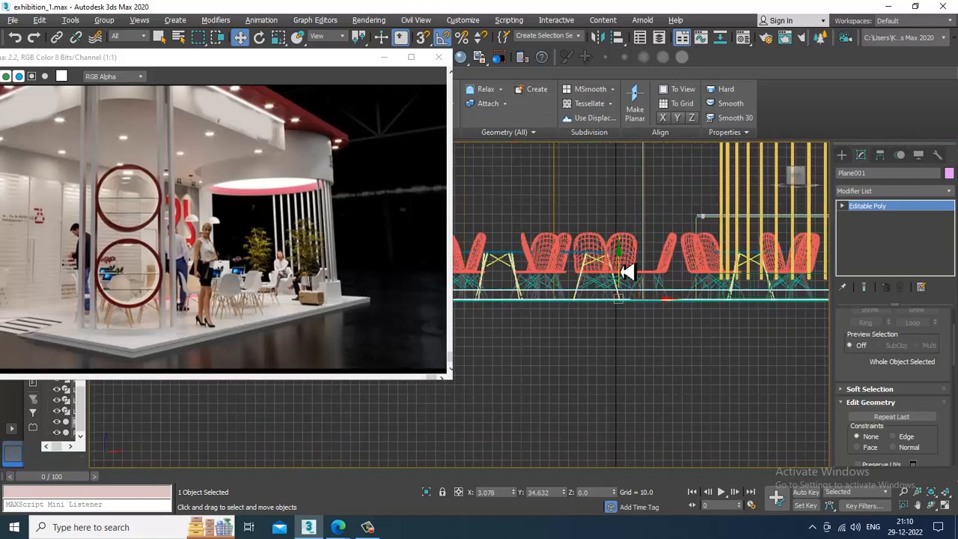
drag(627, 270, 633, 283)
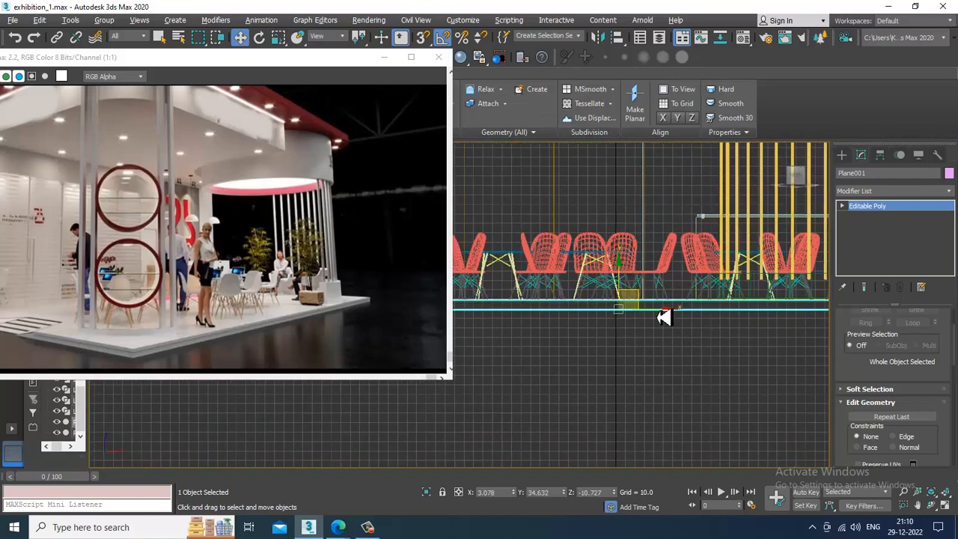
key(alt+w)
middle_click(744, 374)
key(alt+w)
alt+middle_drag(744, 375, 652, 336)
Set the renderer to V-Ray Next, update 1.2 with the HDTV (video) output size, and close the render setup
click(369, 20)
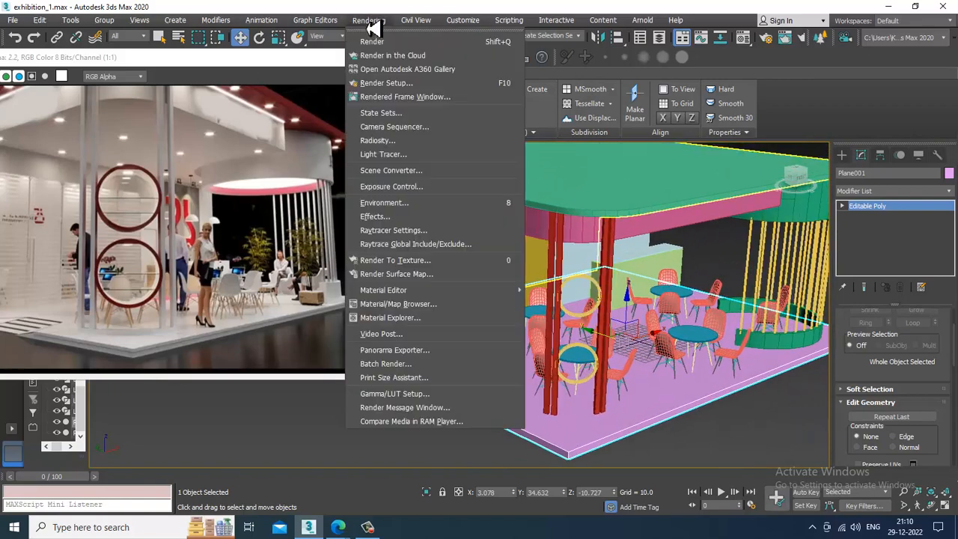
click(433, 86)
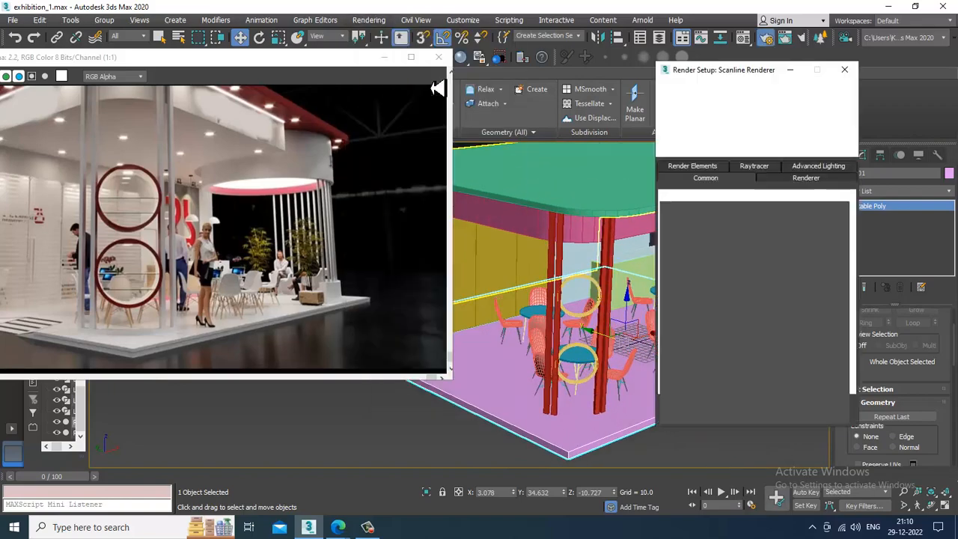
click(747, 125)
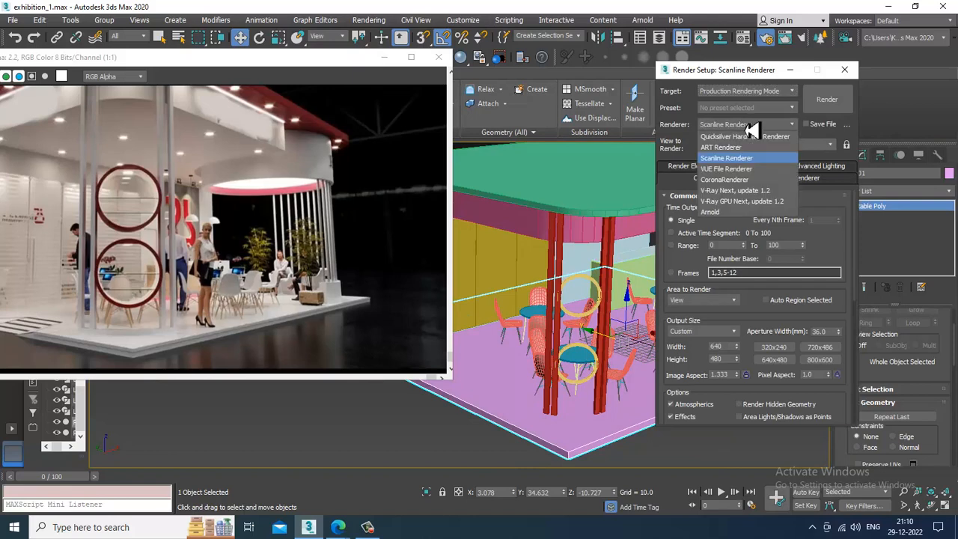
click(771, 193)
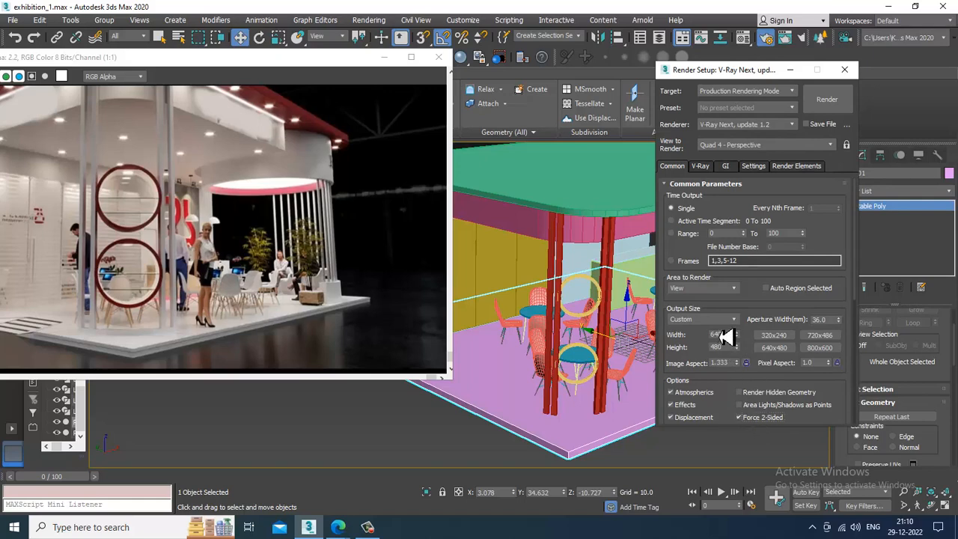
click(724, 321)
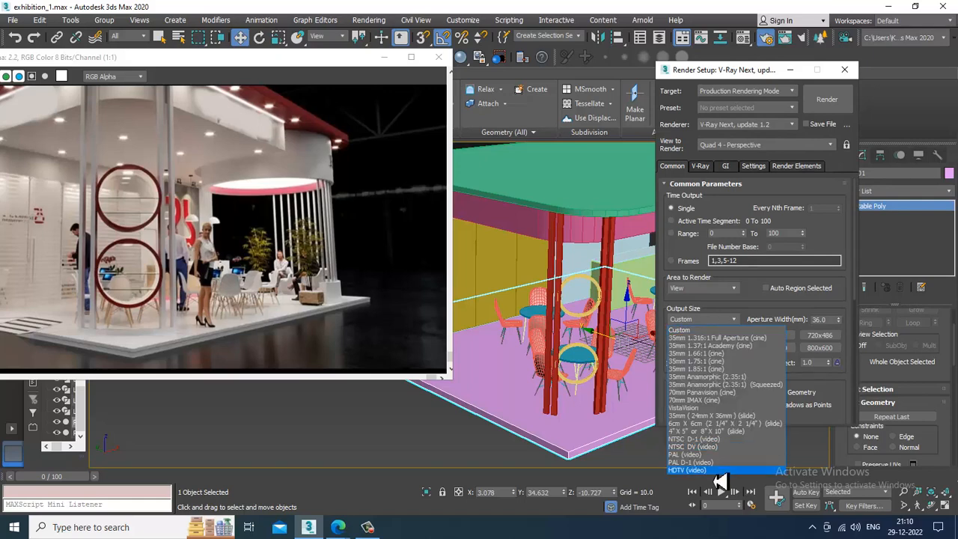
click(696, 470)
key(F10)
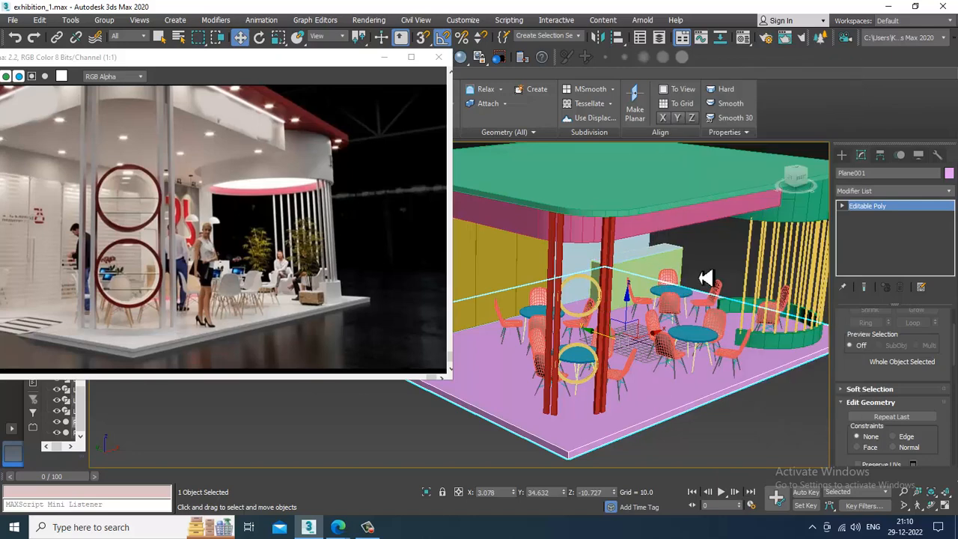
Open the material editor and switch it from compact to Slate mode
middle_drag(698, 278, 662, 300)
key(m)
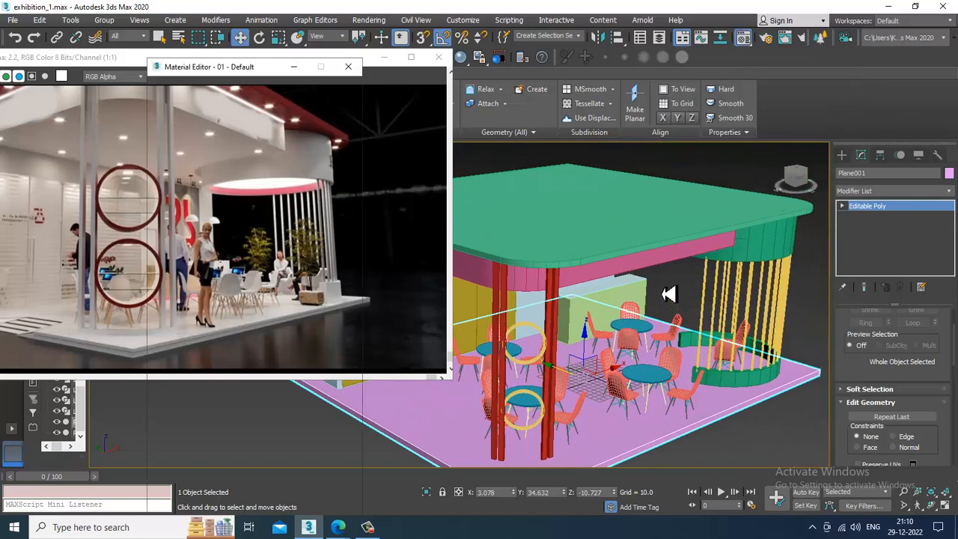
click(161, 81)
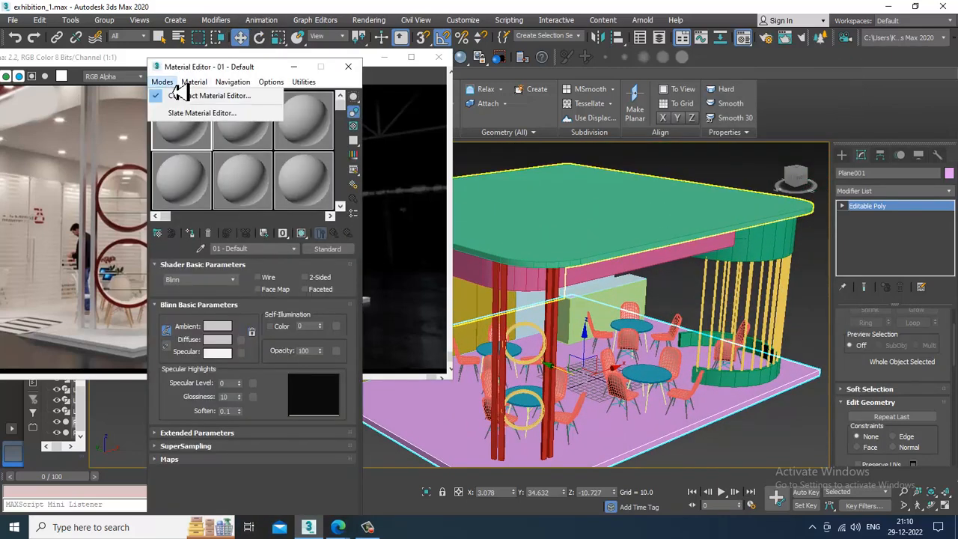
click(188, 120)
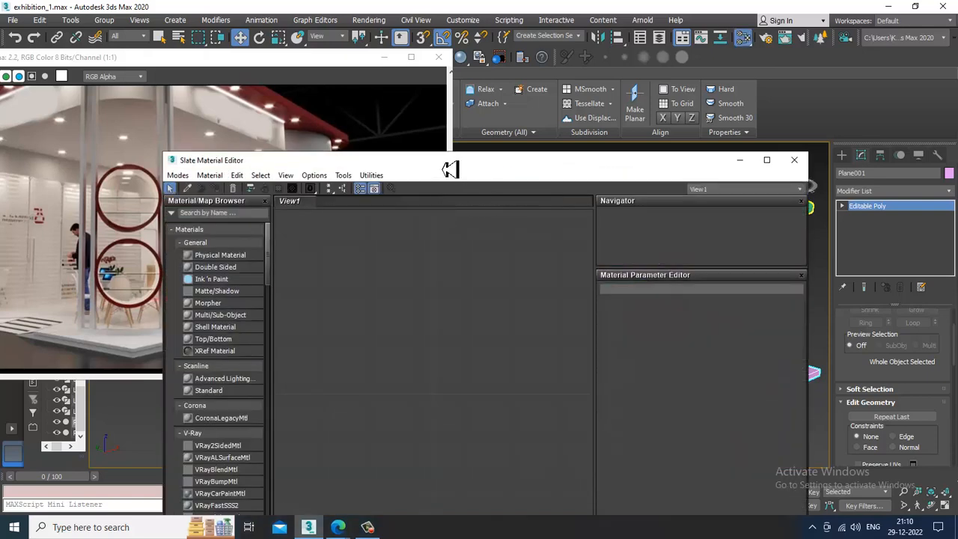
Add a VRayMtl node to the empty material view and show its parameters
drag(449, 170, 527, 77)
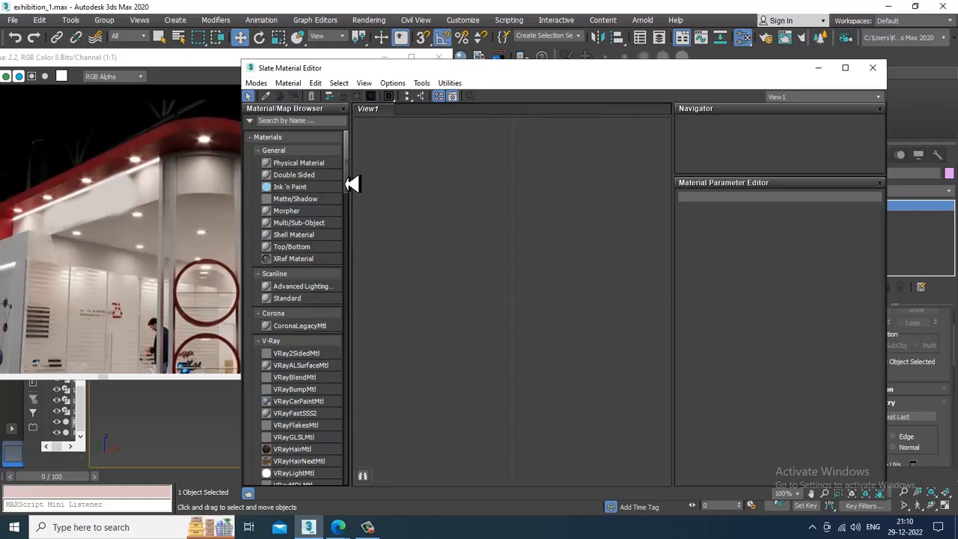
scroll(346, 183, down, 7)
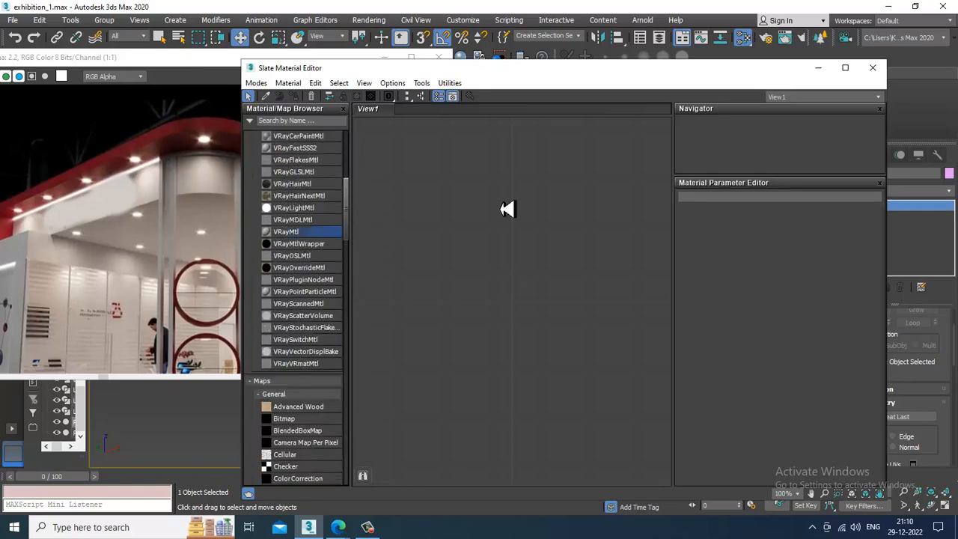
drag(507, 209, 446, 196)
double_click(438, 197)
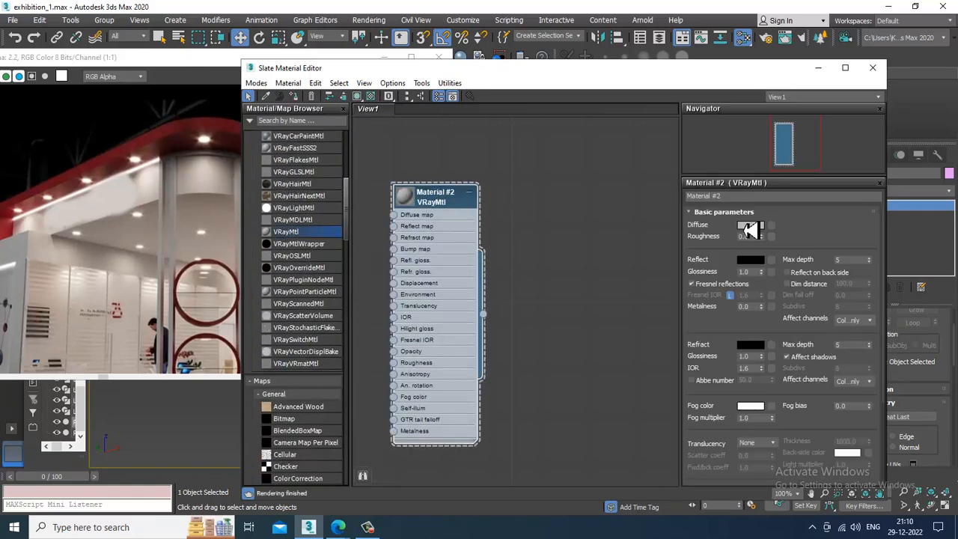
Set the material's diffuse to dark red (30, 1, 2) sampled from the reference canopy and its reflection to light grey
click(751, 225)
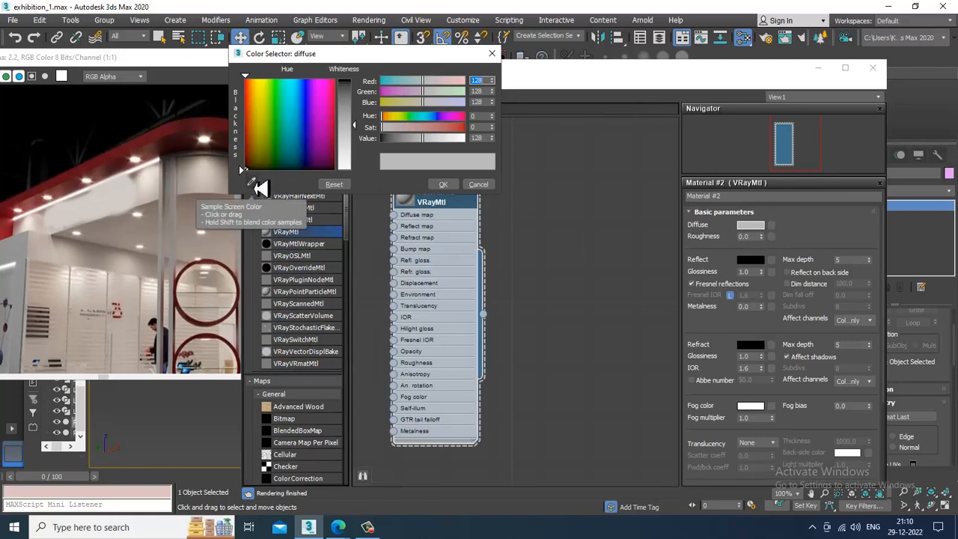
click(252, 182)
click(174, 139)
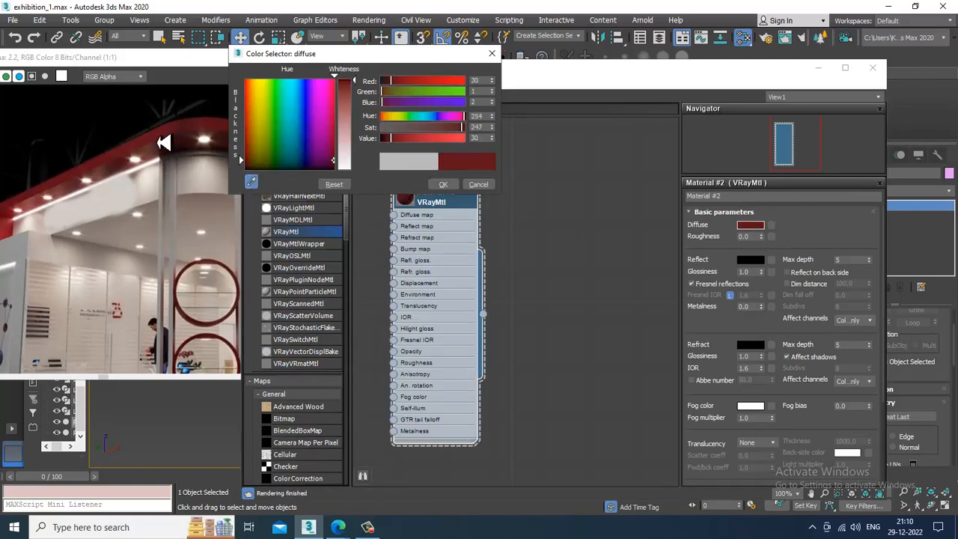
click(440, 185)
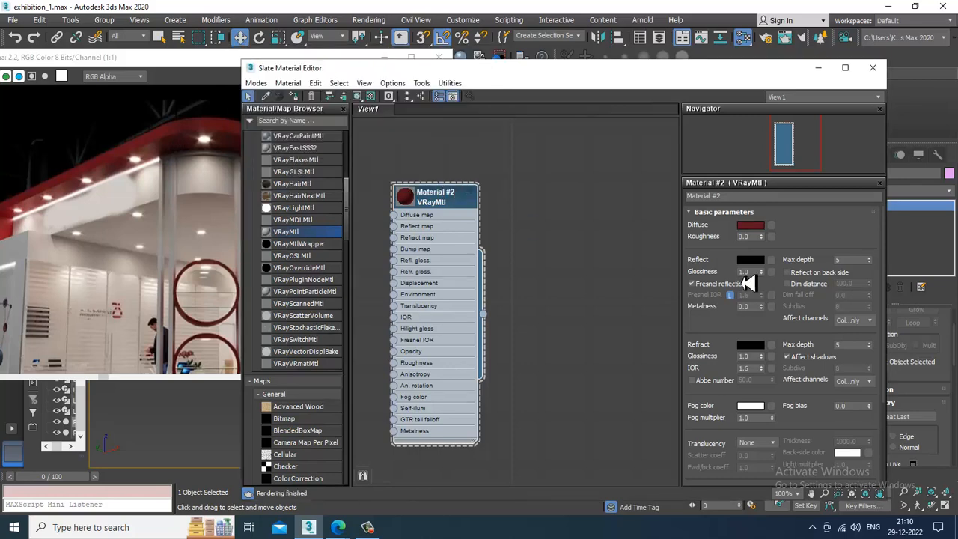
click(750, 262)
drag(366, 91, 369, 128)
click(446, 185)
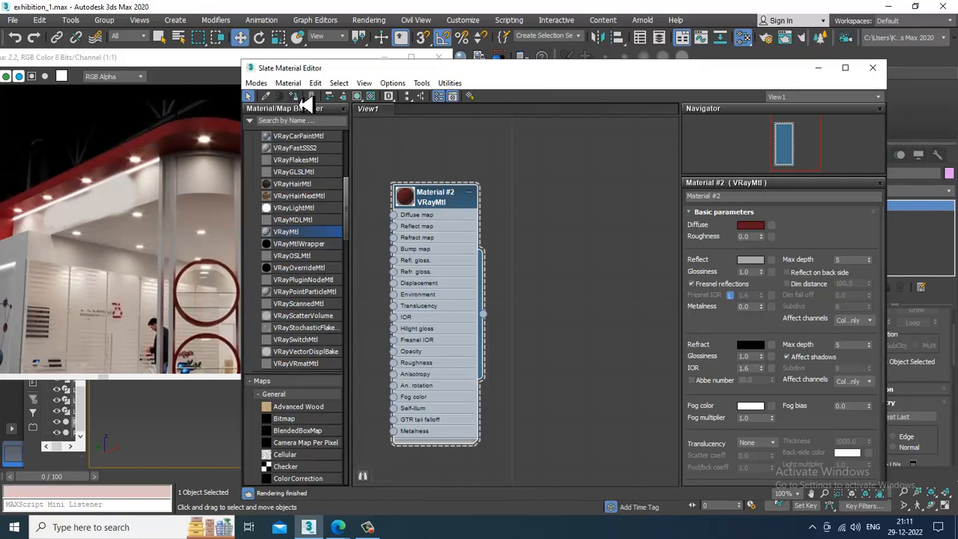
Turn on the red material's shaded viewport display, assign it to the booth's roof canopy, and clear the selection
click(357, 96)
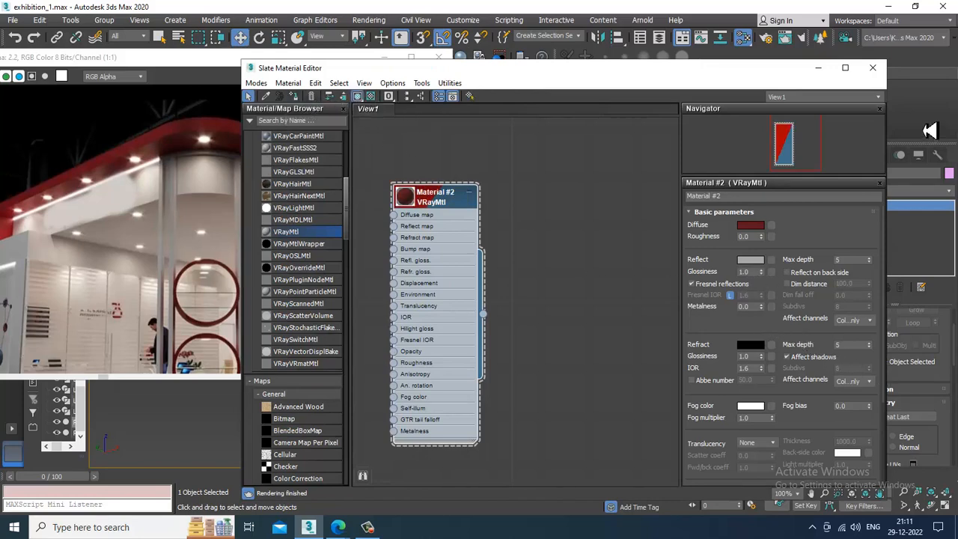
click(820, 70)
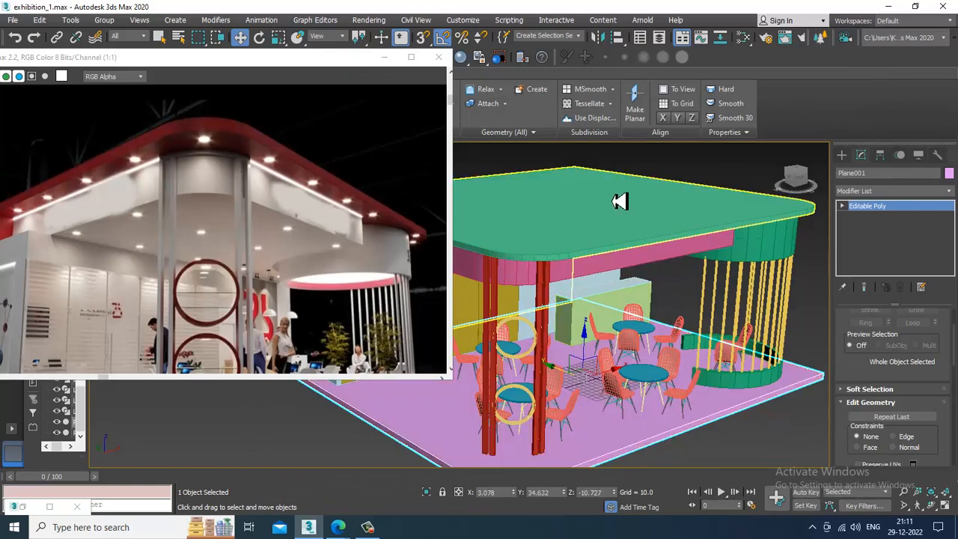
key(m)
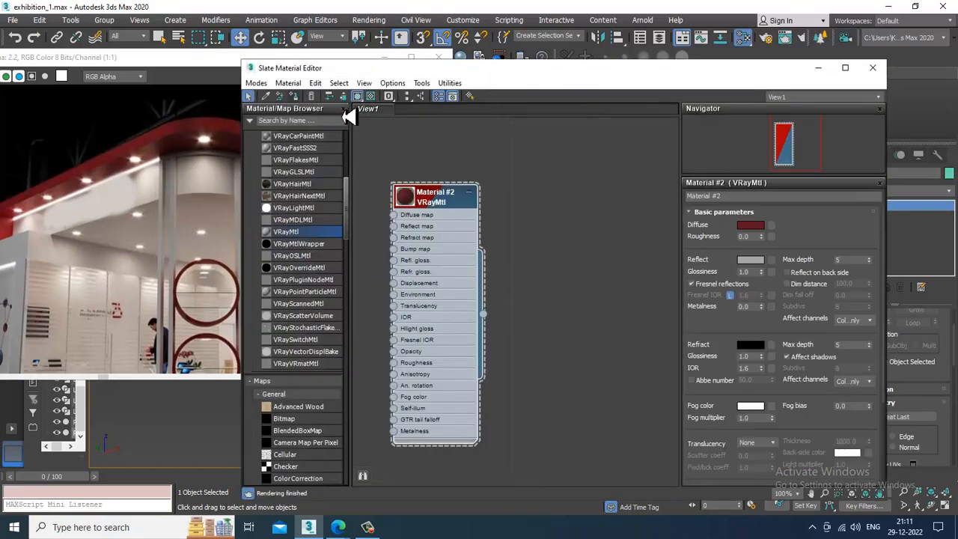
click(818, 68)
click(762, 155)
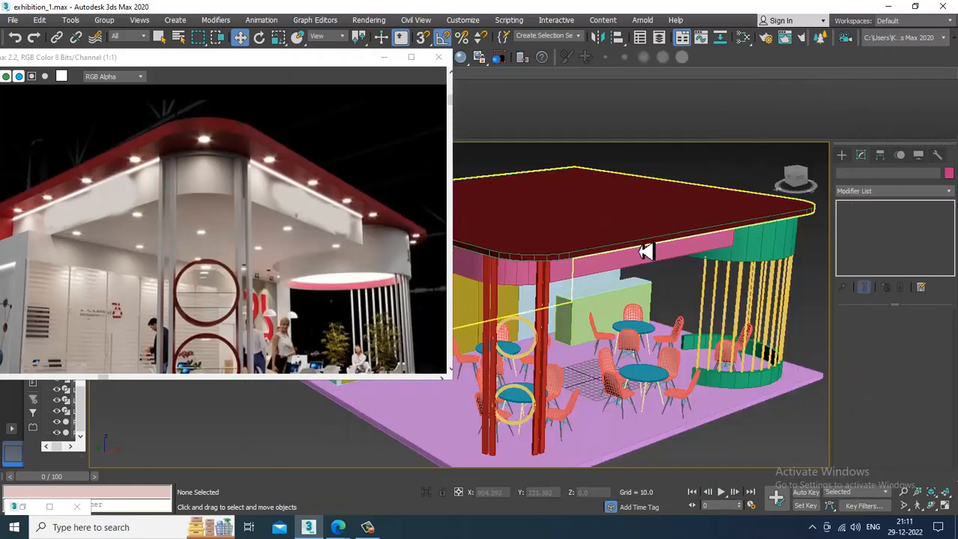
Select the six spotlight cylinders along the canopy edge above the yellow wall panels and shift them along X to sit under the canopy rim
alt+middle_drag(639, 250, 687, 254)
key(F3)
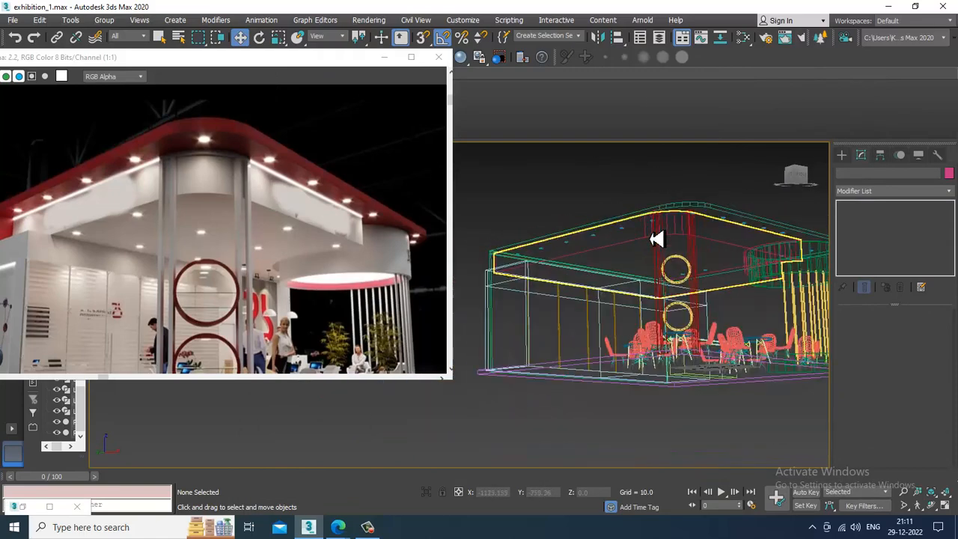
scroll(641, 244, up, 5)
alt+middle_drag(623, 214, 642, 211)
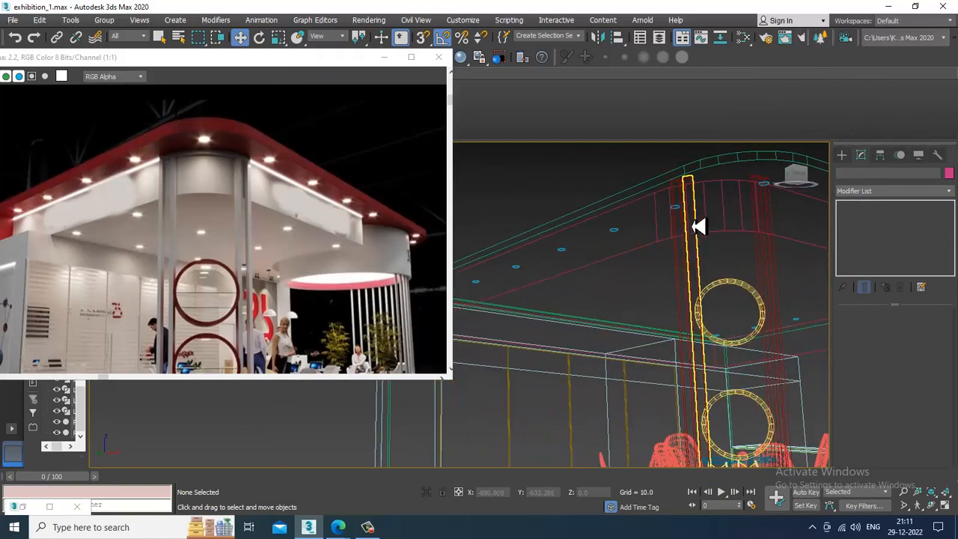
alt+middle_drag(700, 225, 622, 229)
middle_drag(621, 229, 800, 263)
click(517, 250)
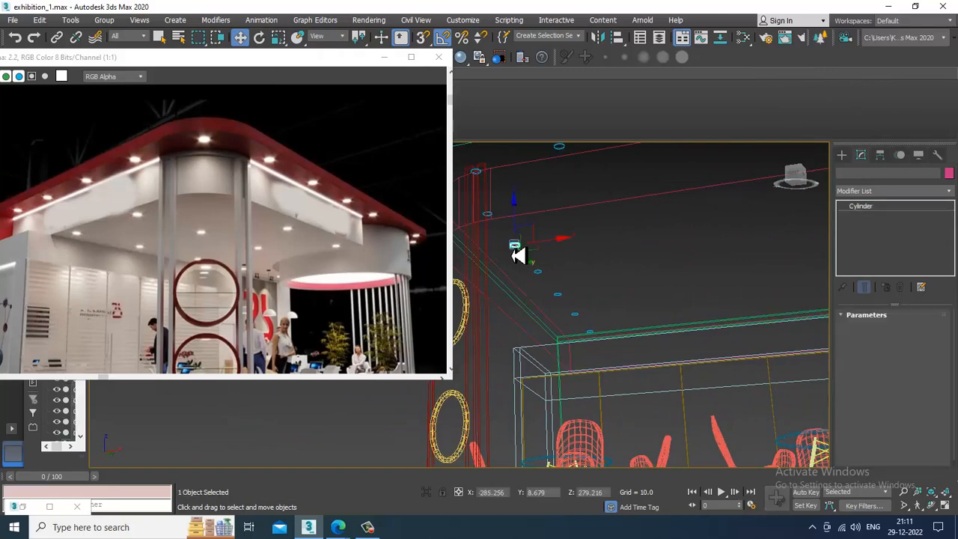
alt+middle_drag(498, 223, 603, 231)
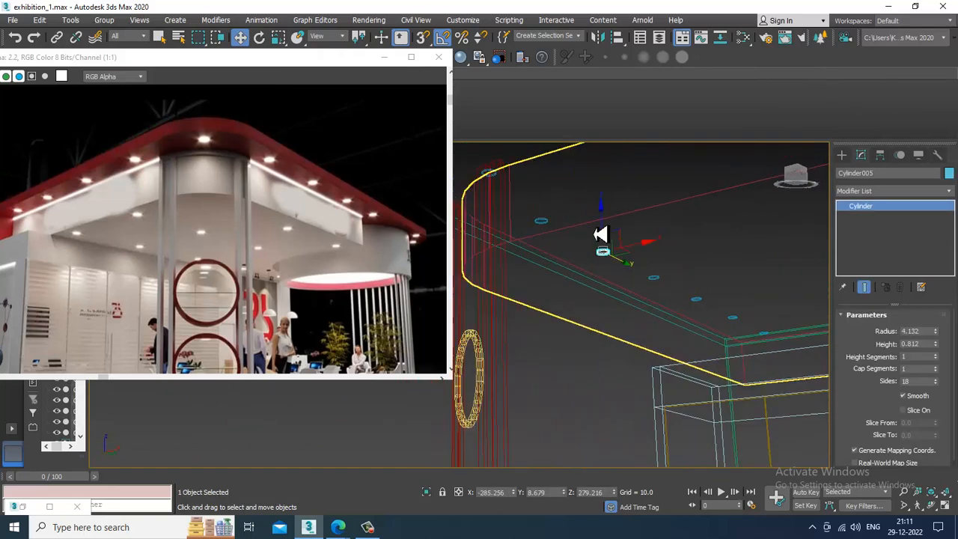
ctrl+click(545, 225)
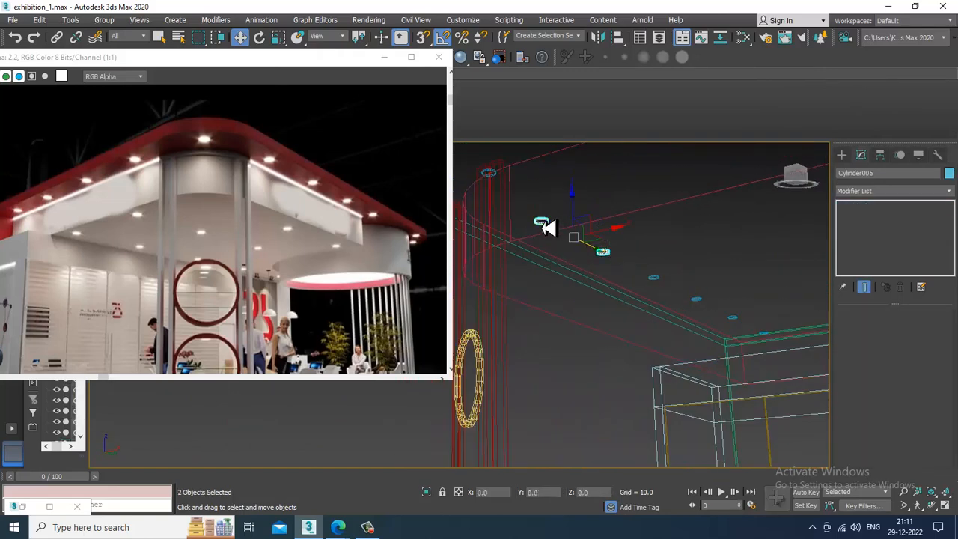
ctrl+click(699, 303)
ctrl+click(735, 325)
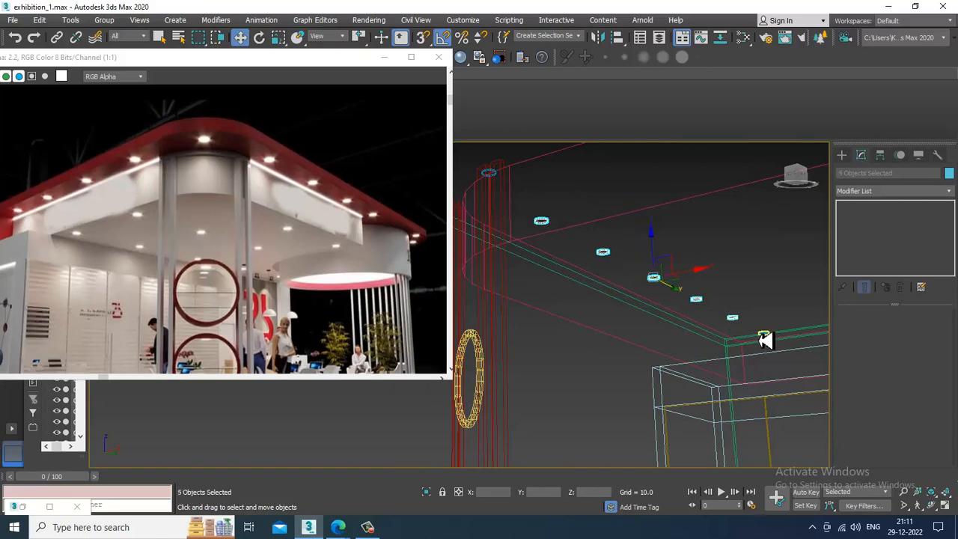
ctrl+click(764, 336)
alt+middle_drag(765, 339, 710, 298)
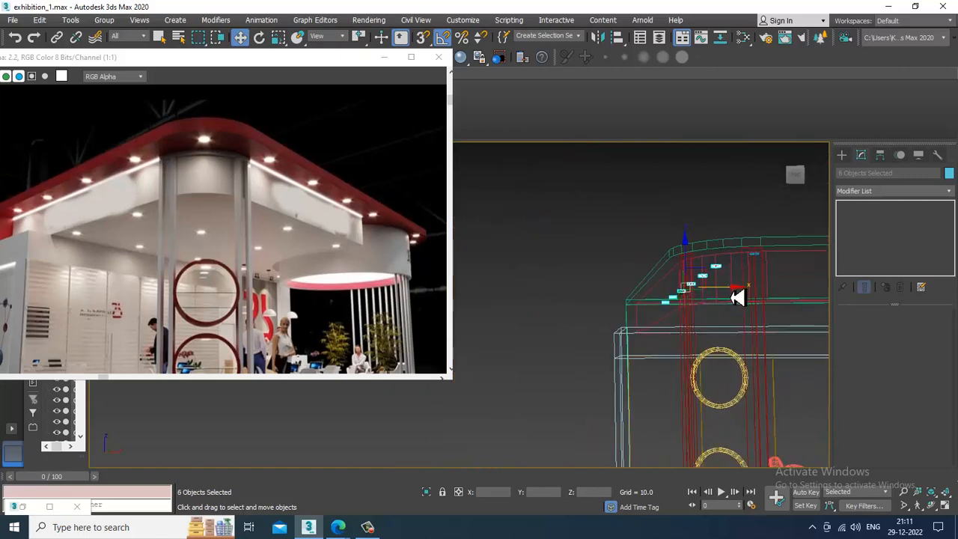
drag(737, 298, 700, 301)
key(F3)
scroll(699, 301, up, 6)
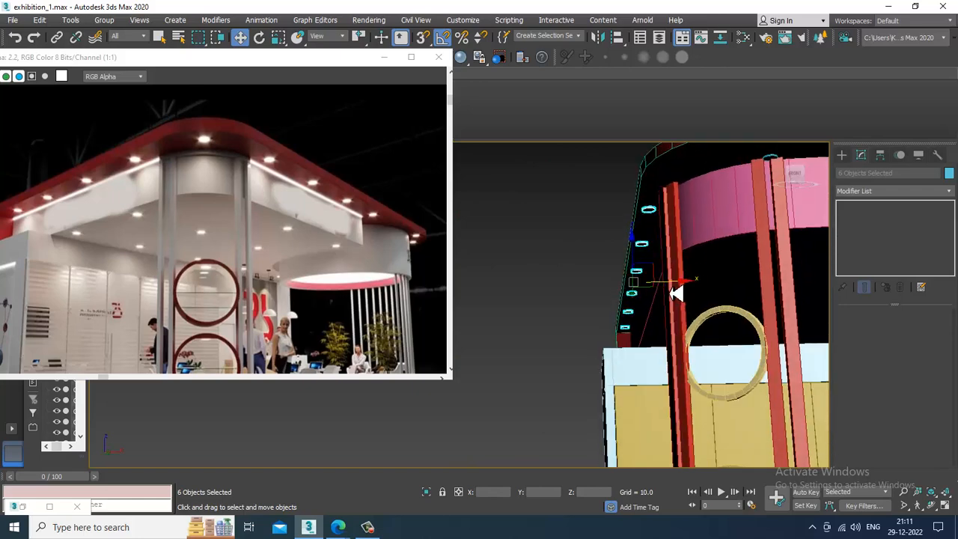
drag(677, 284, 677, 292)
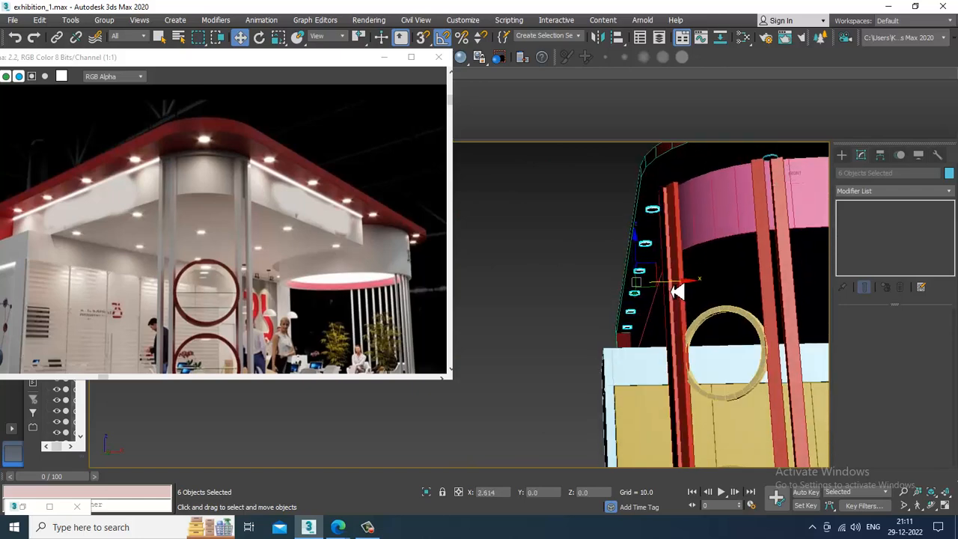
Move the corner spotlight cylinder beside the red columns about -18.3 along Y, clear of the column
alt+middle_drag(678, 292, 615, 213)
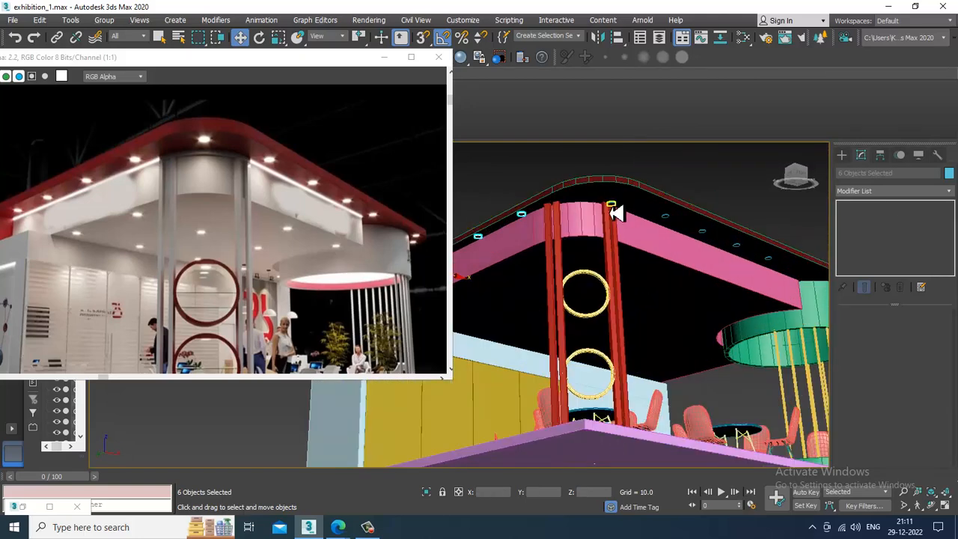
click(613, 210)
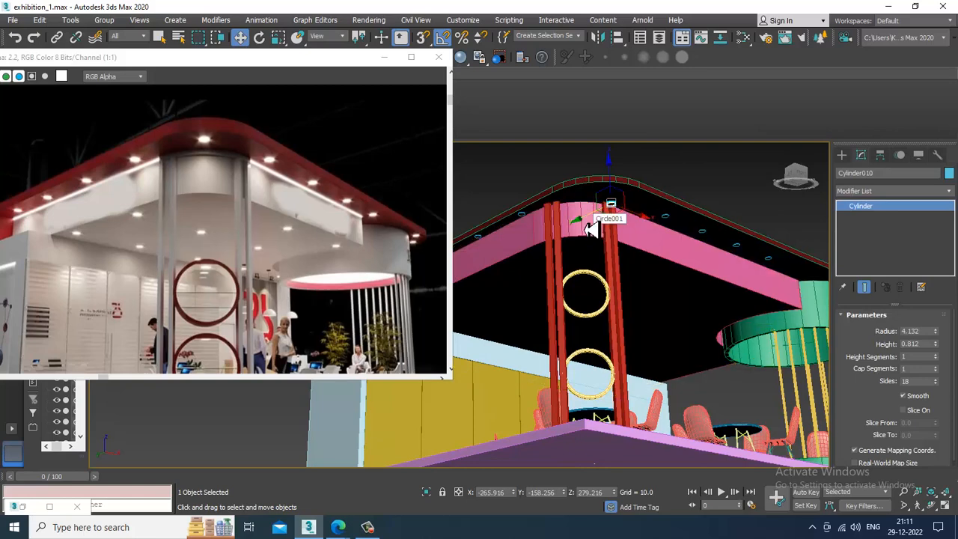
drag(593, 226, 603, 222)
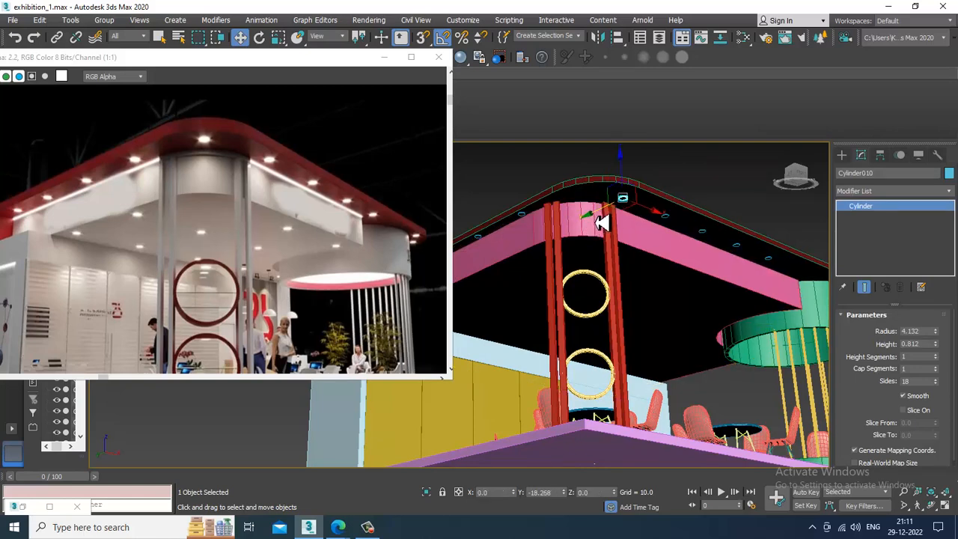
Add the spotlight cylinders along the canopy edge above the yellow wall panels to the corner spotlight selection
middle_drag(562, 205, 704, 171)
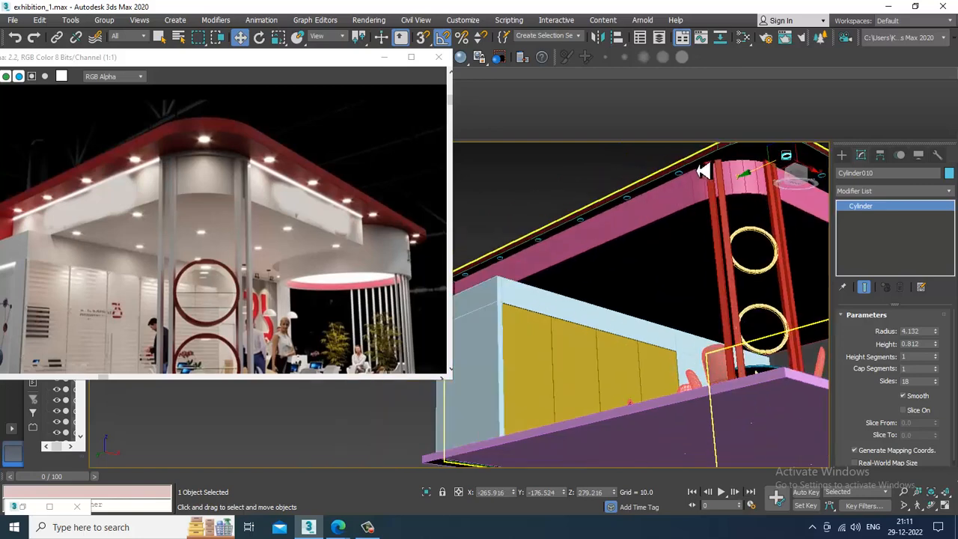
scroll(691, 193, up, 3)
click(677, 180)
click(676, 181)
middle_drag(633, 199, 711, 170)
ctrl+click(662, 205)
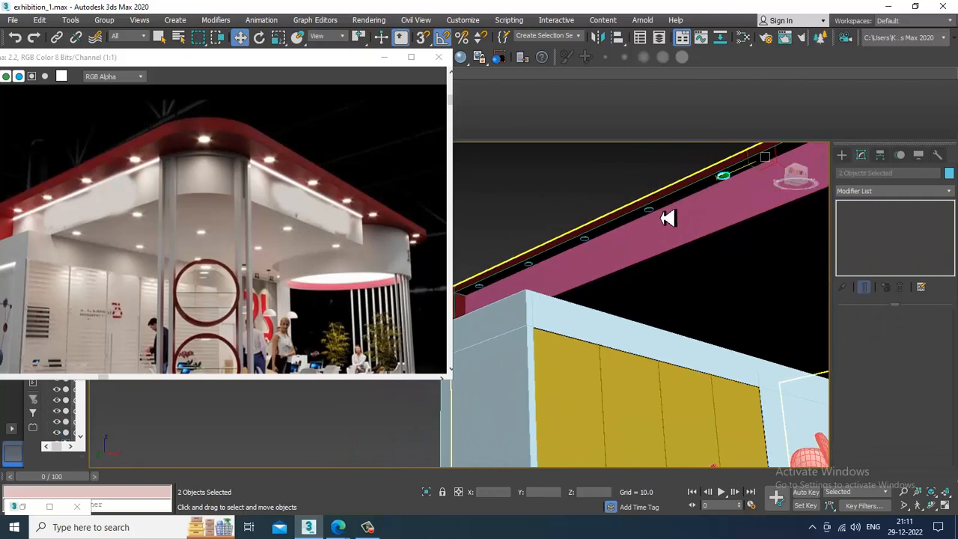
ctrl+click(648, 211)
ctrl+click(585, 240)
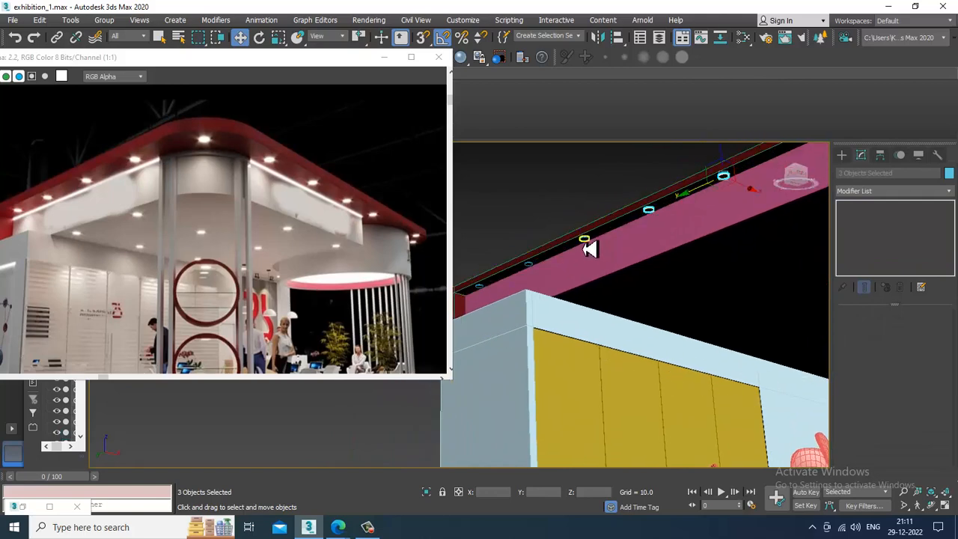
ctrl+click(531, 271)
Add the row of spotlight cylinders along the canopy edge running from the corner columns towards the round drum to the selection
scroll(718, 241, down, 5)
middle_drag(724, 239, 633, 222)
scroll(635, 220, up, 3)
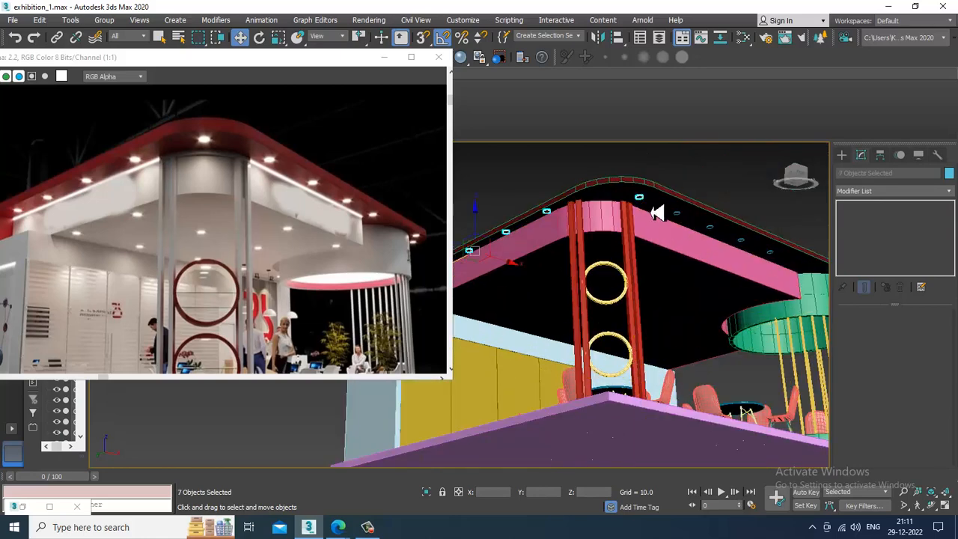
ctrl+click(678, 213)
ctrl+click(710, 227)
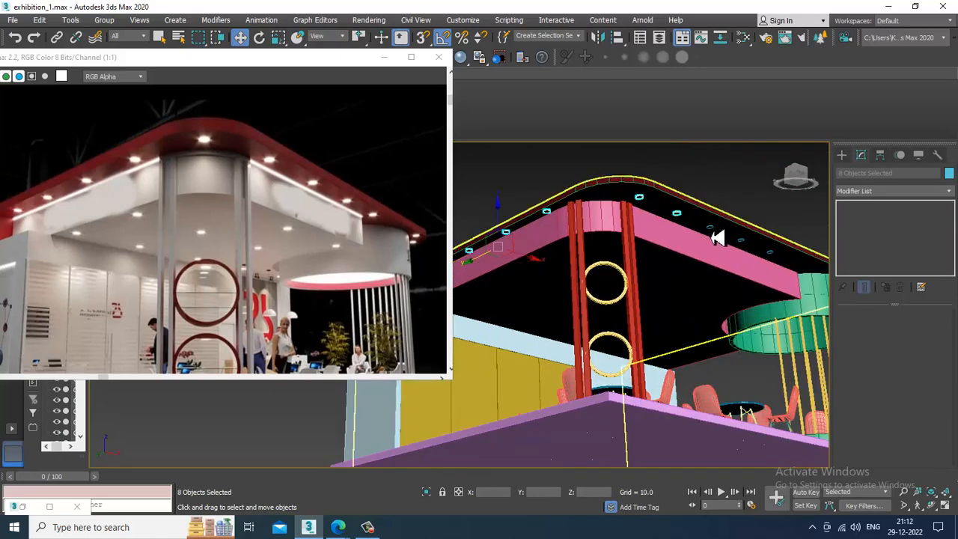
ctrl+click(745, 247)
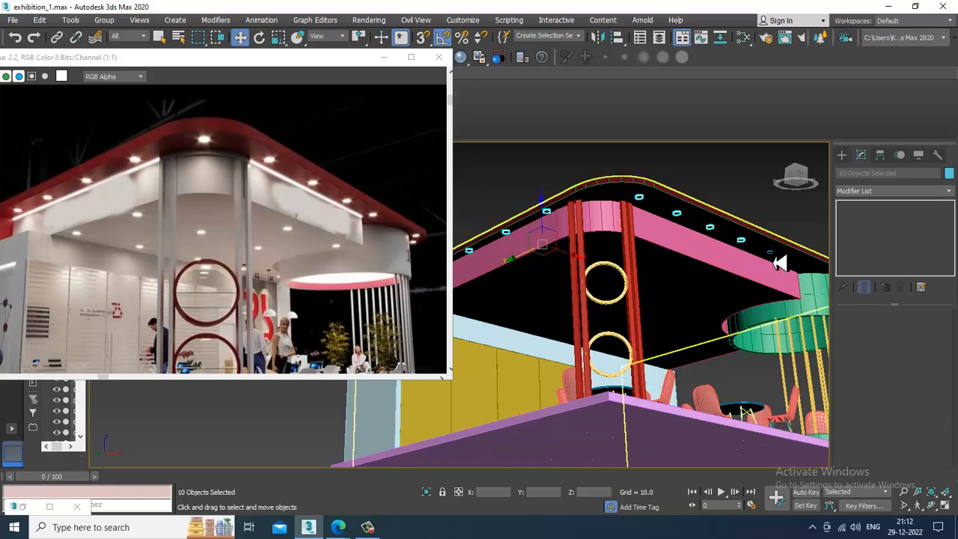
ctrl+click(771, 256)
Switch to wireframe and add the remaining spotlight cylinders around the canopy's rear edges to the selection
scroll(778, 264, down, 3)
mouse_move(795, 275)
alt+middle_down()
mouse_move(589, 306)
mouse_move(667, 279)
mouse_move(676, 249)
mouse_move(779, 283)
mouse_move(689, 246)
mouse_move(530, 381)
alt+middle_up()
scroll(674, 284, up, 5)
key(F3)
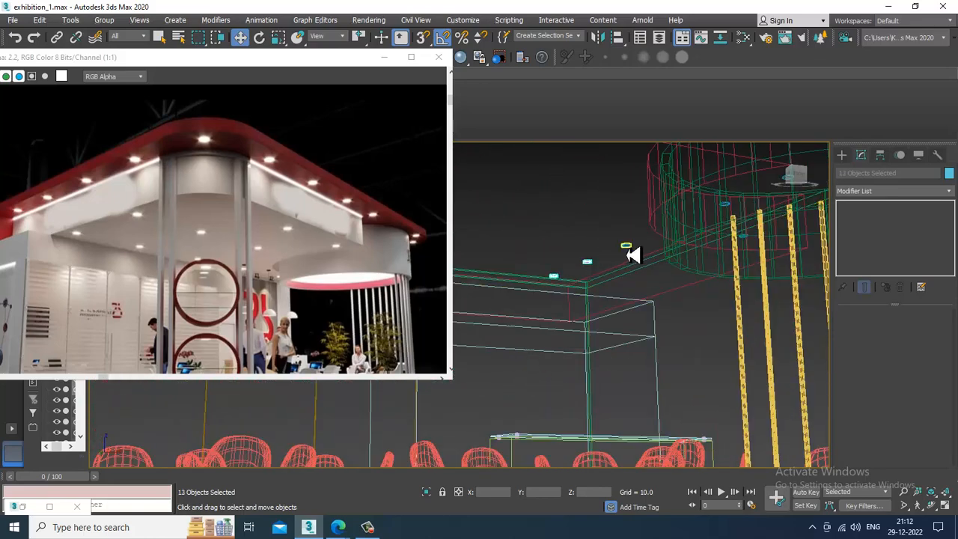
alt+middle_drag(627, 260, 670, 270)
scroll(623, 284, down, 3)
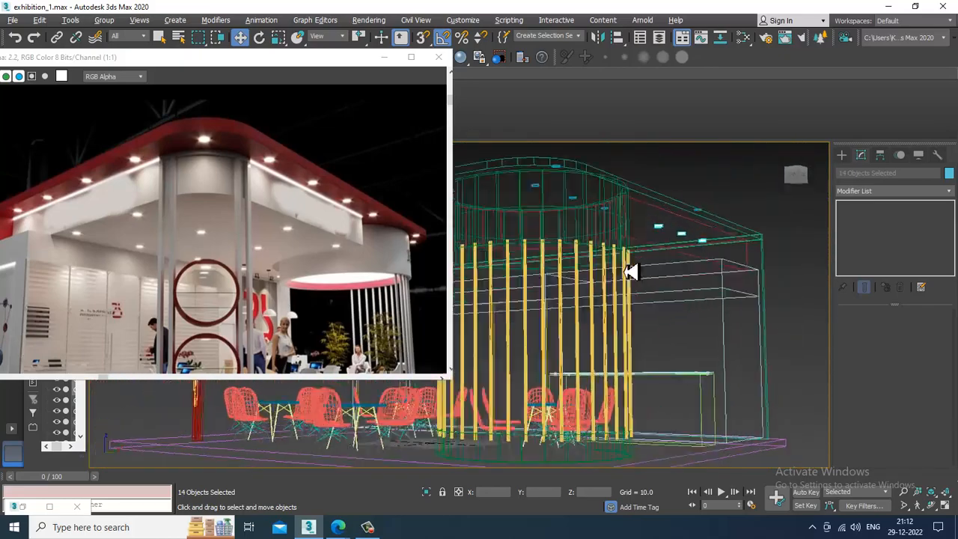
alt+middle_drag(622, 272, 601, 263)
middle_drag(616, 184, 632, 277)
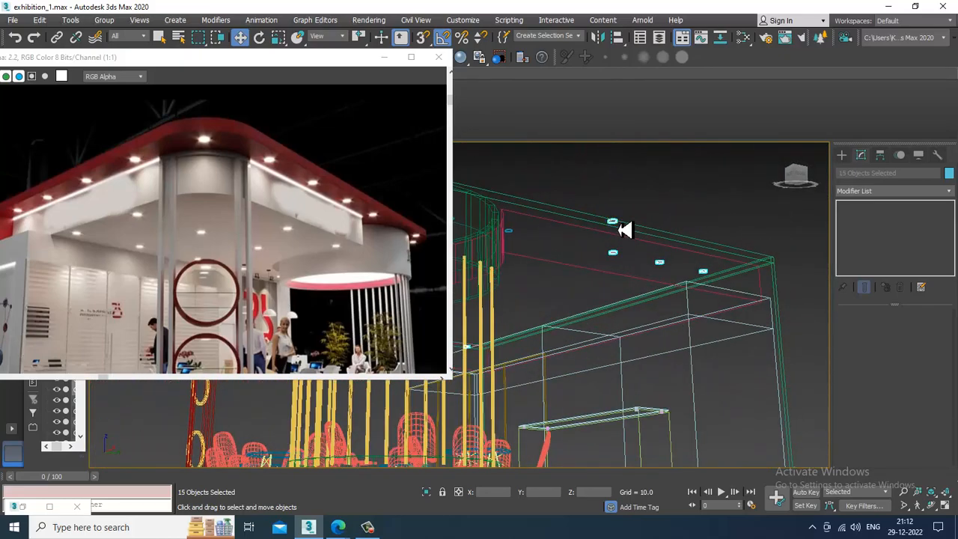
scroll(577, 250, down, 3)
alt+middle_drag(577, 250, 757, 263)
scroll(597, 274, up, 3)
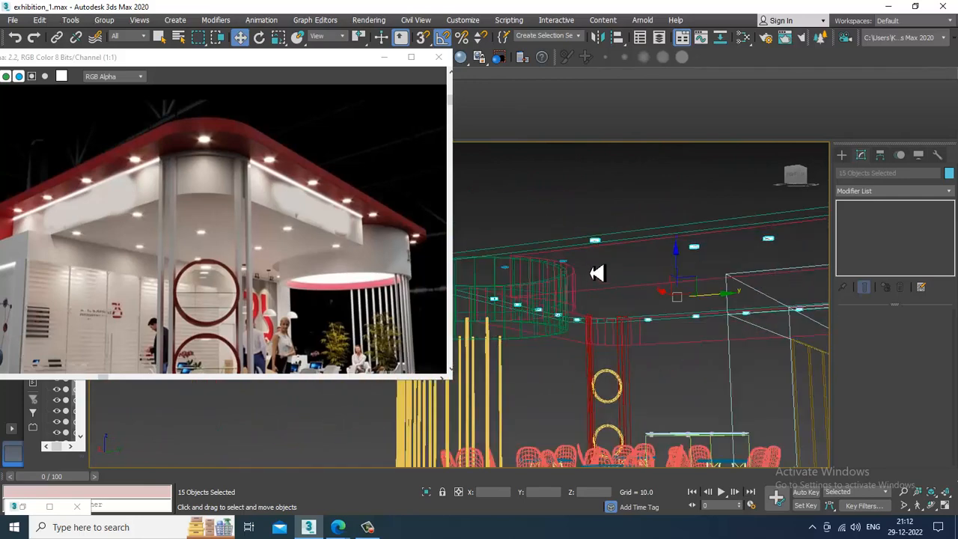
alt+middle_drag(488, 272, 665, 273)
middle_drag(665, 274, 650, 318)
scroll(584, 280, down, 3)
middle_drag(651, 318, 656, 287)
Add a VRayLightMtl node beside the red material in the material editor and show its parameters
key(m)
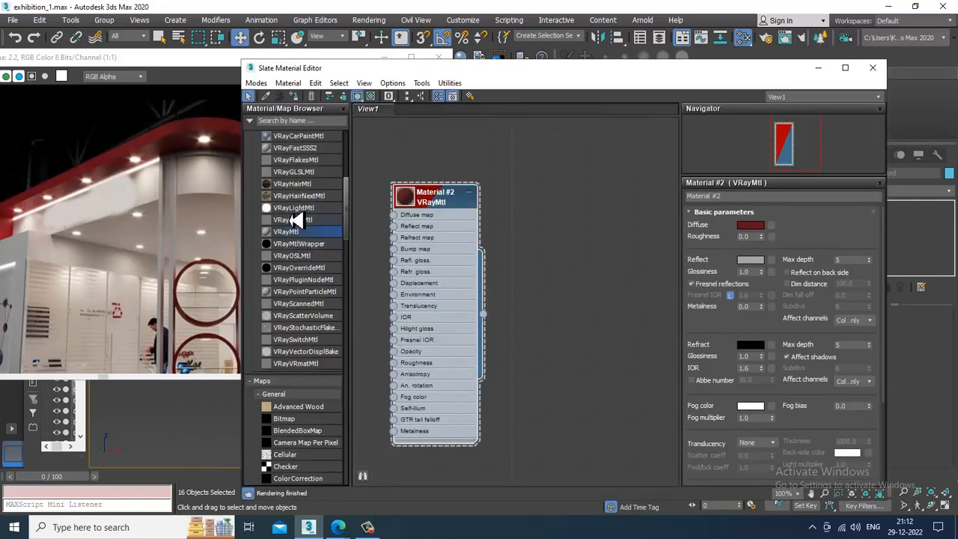
drag(598, 246, 586, 243)
double_click(584, 241)
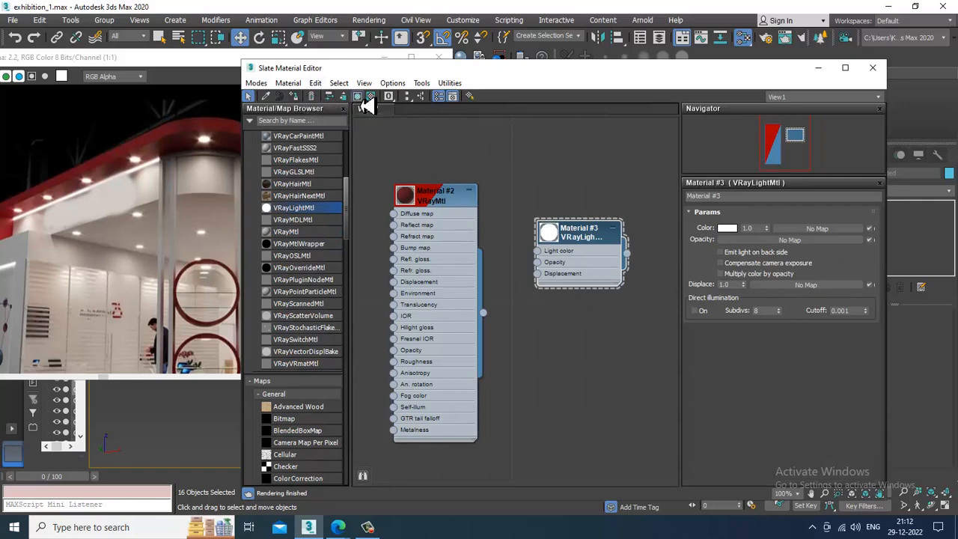
Minimise the material editor and delete the spotlight cylinders of the inner row nearest to and over the round drum
click(819, 69)
click(715, 187)
mouse_move(713, 192)
alt+middle_down()
mouse_move(671, 303)
mouse_move(676, 240)
mouse_move(696, 321)
alt+middle_up()
key(F3)
mouse_move(682, 413)
middle_down()
mouse_move(594, 252)
mouse_move(622, 245)
middle_up()
scroll(596, 250, up, 3)
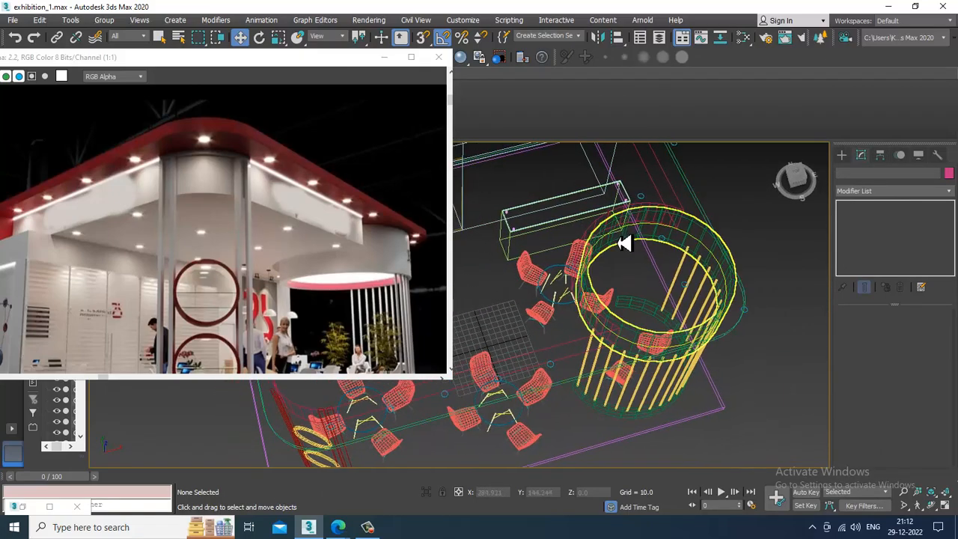
click(649, 208)
alt+middle_drag(654, 192, 660, 252)
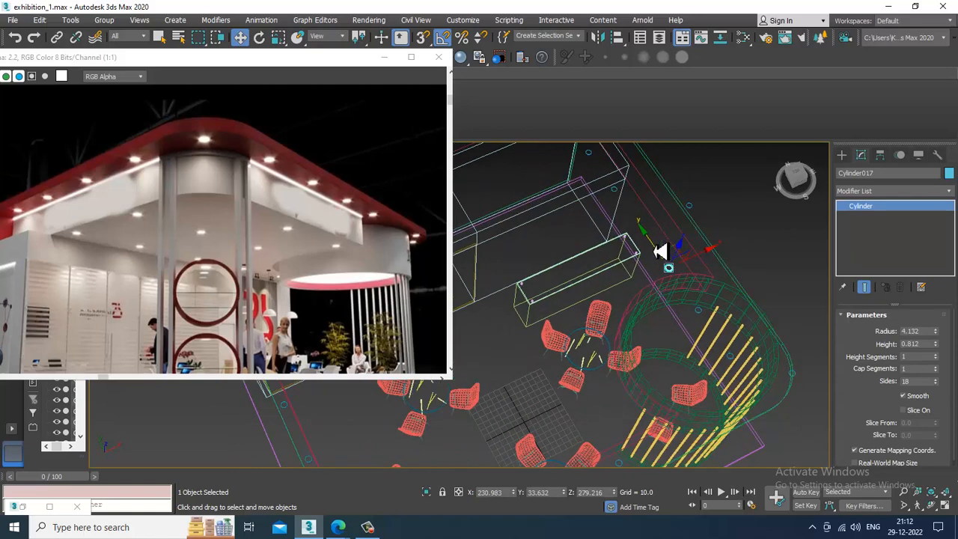
drag(656, 249, 626, 208)
key(Delete)
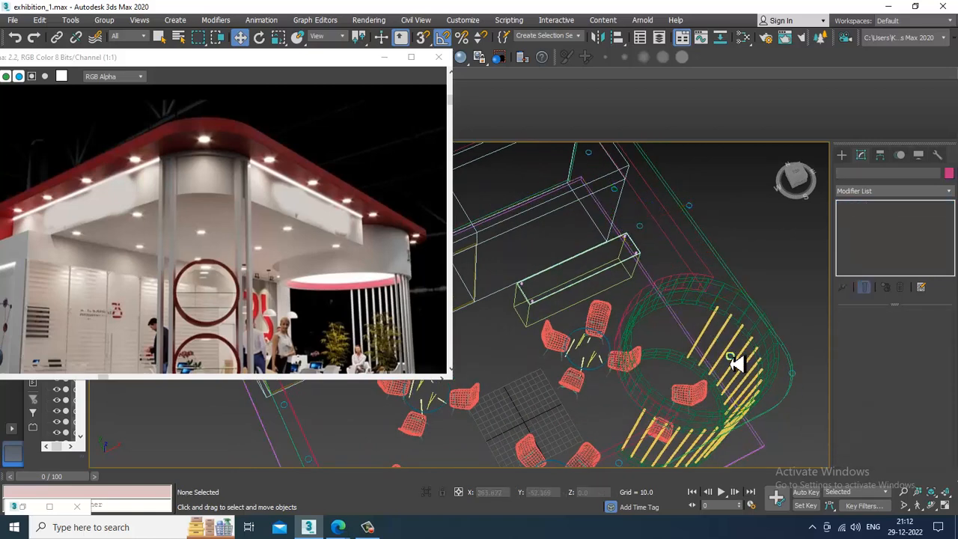
click(731, 360)
key(Delete)
Select three remaining inner-row spotlight cylinders and copy them along the X axis towards the middle of the ceiling
scroll(595, 326, down, 3)
alt+middle_drag(594, 325, 663, 305)
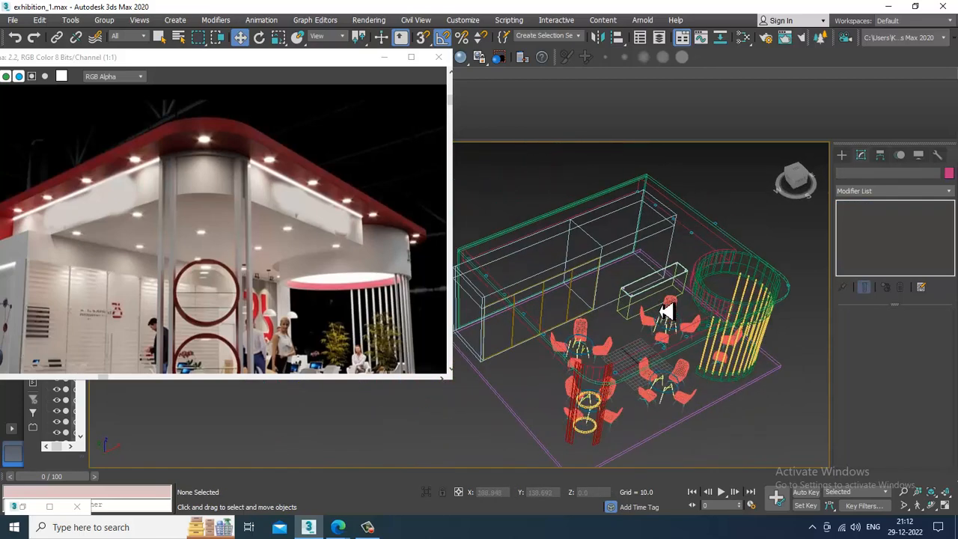
click(659, 215)
alt+middle_drag(659, 215, 670, 256)
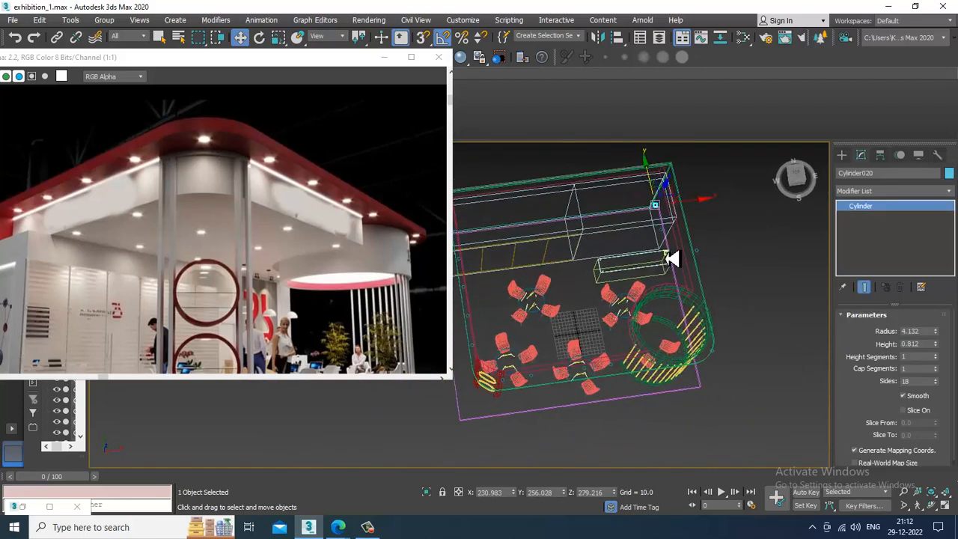
scroll(674, 233, up, 3)
ctrl+click(661, 226)
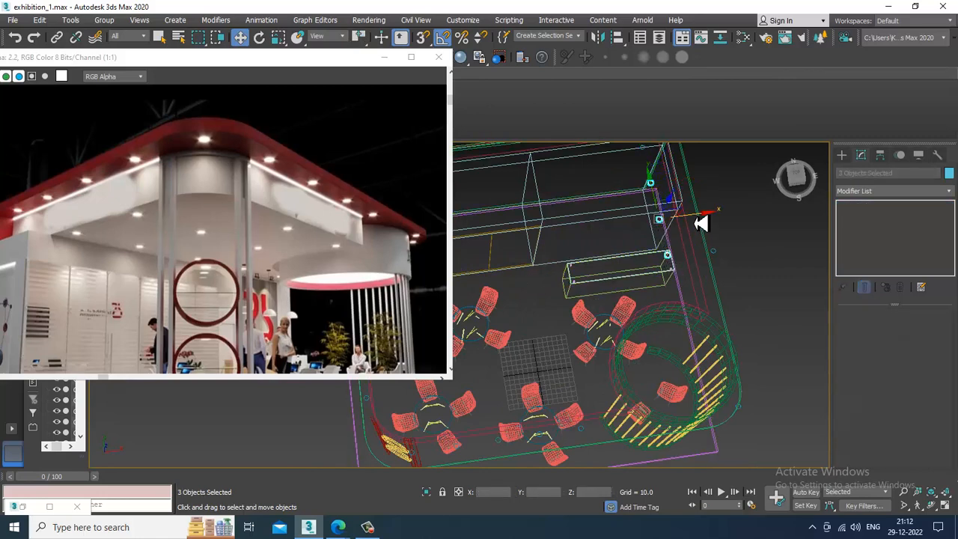
shift+drag(701, 223, 569, 248)
click(485, 316)
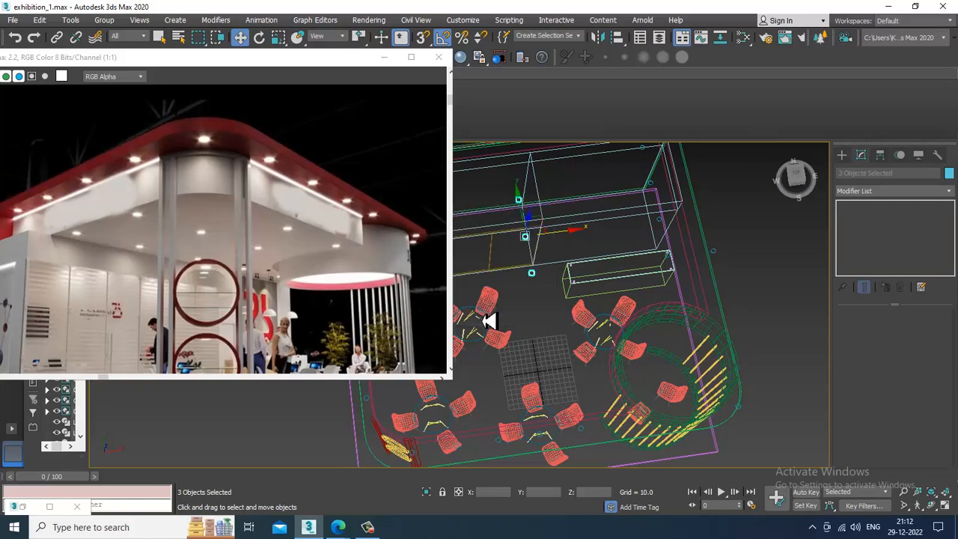
Lower the three copied spotlight cylinders in the middle of the ceiling by about 3.7 units along Z
alt+middle_drag(488, 320, 573, 214)
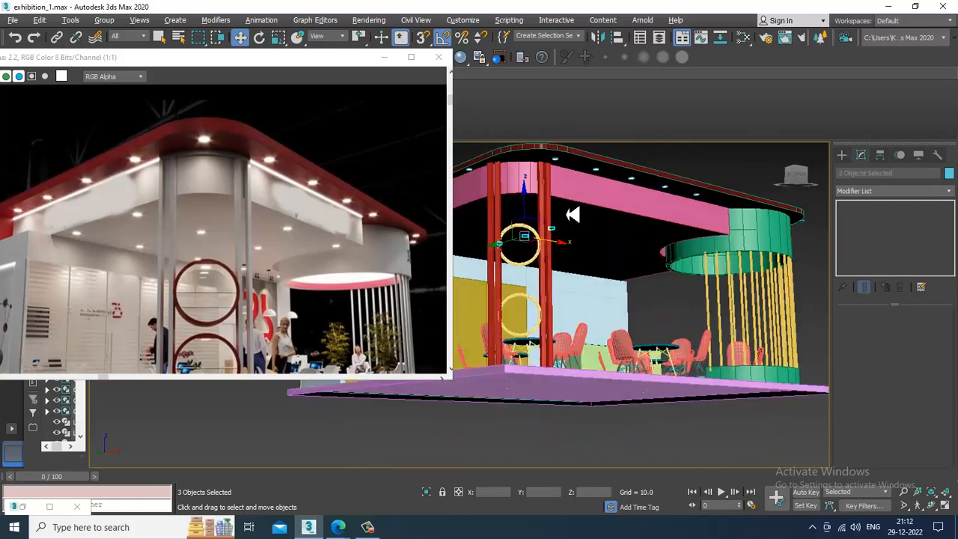
scroll(572, 215, up, 5)
middle_drag(649, 185, 670, 255)
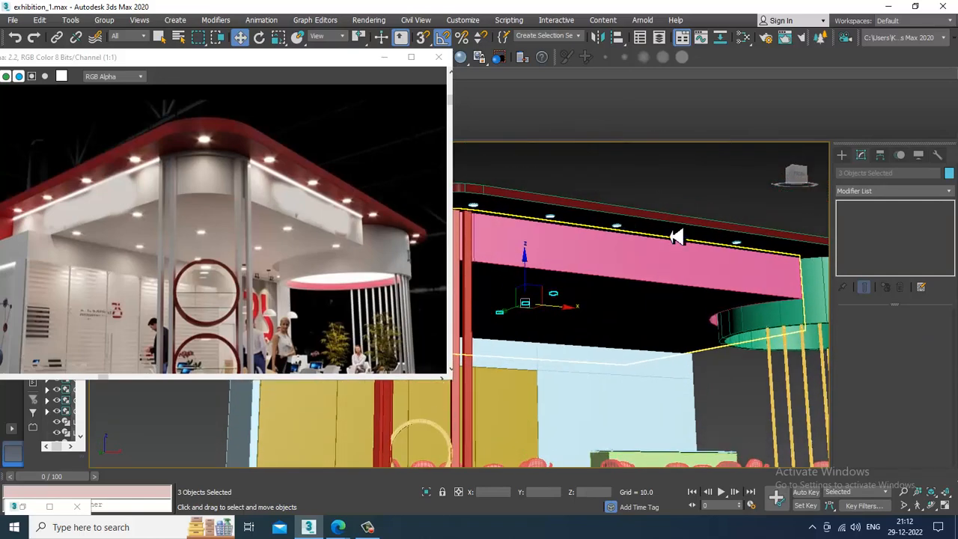
click(690, 189)
middle_drag(577, 293, 603, 248)
key(ctrl+z)
scroll(561, 268, up, 3)
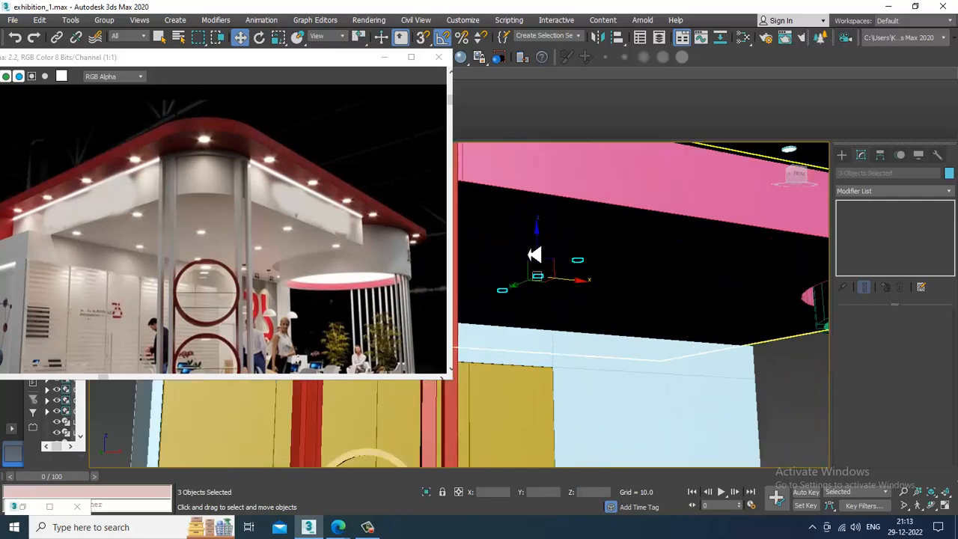
mouse_move(547, 255)
mouse_down()
mouse_move(548, 279)
mouse_move(557, 257)
mouse_up()
scroll(582, 275, up, 4)
middle_drag(565, 277, 585, 285)
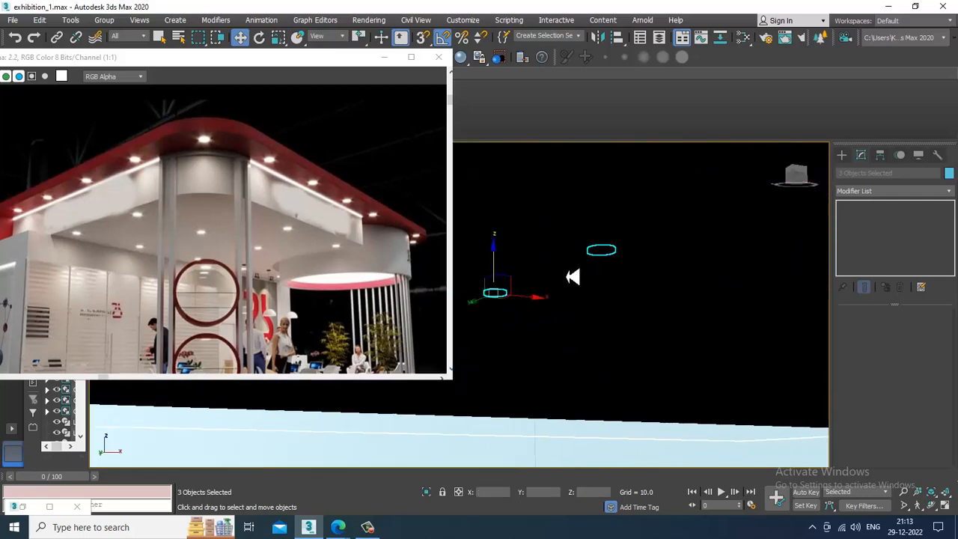
scroll(547, 277, up, 2)
mouse_move(483, 273)
mouse_down()
mouse_move(484, 286)
mouse_move(517, 184)
mouse_move(517, 287)
mouse_up()
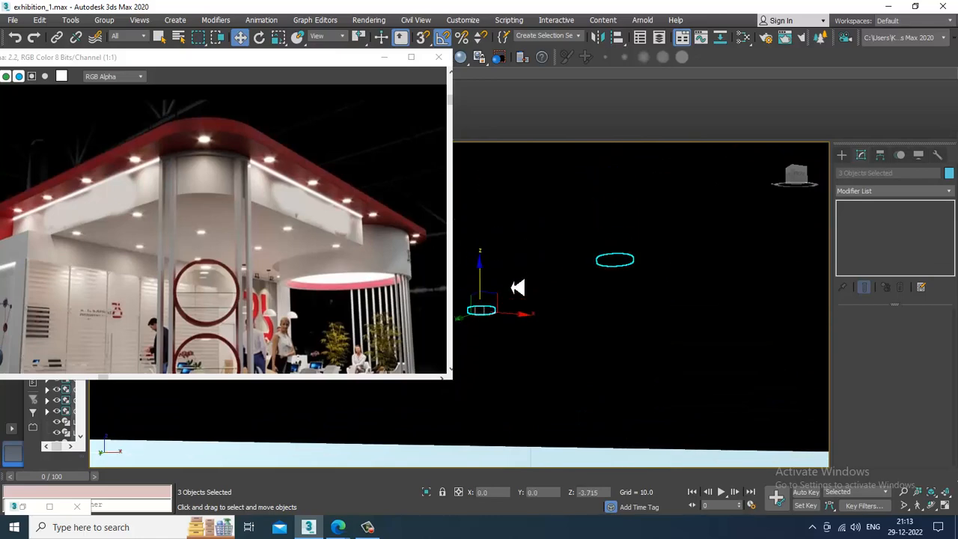
In the front view, lower the three middle spotlight cylinders about 39.4 units to the underside of the inner ceiling
key(F3)
alt+middle_drag(551, 299, 606, 305)
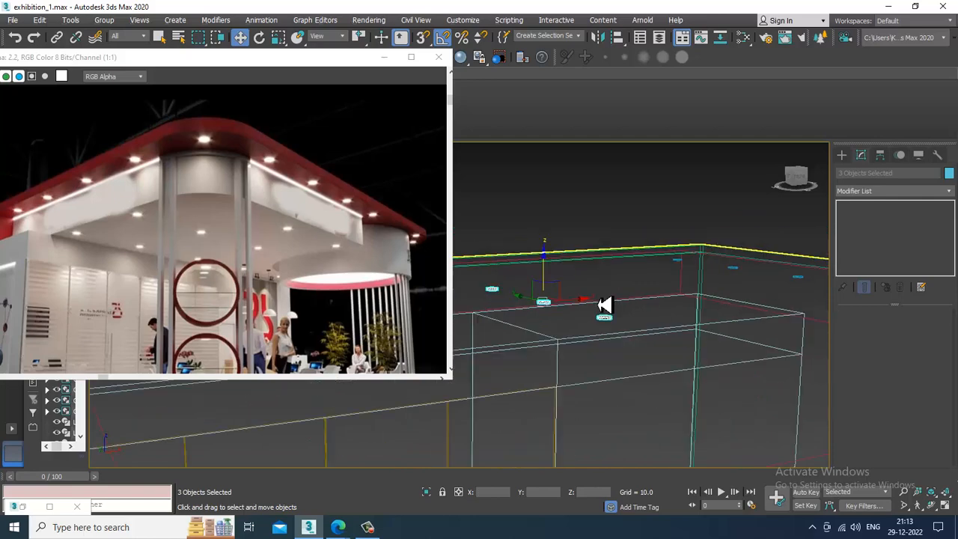
key(F3)
scroll(605, 301, down, 3)
key(alt+w)
key(z)
key(alt+w)
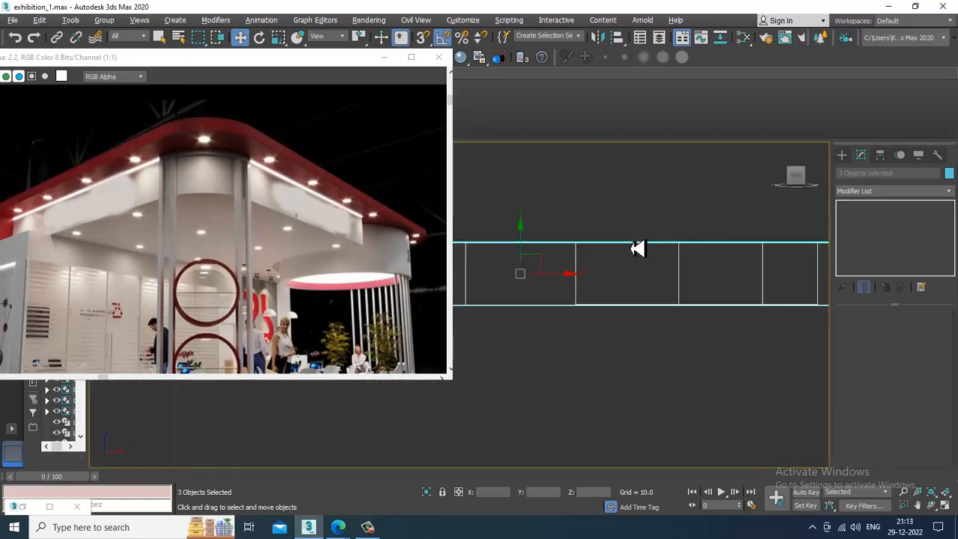
scroll(615, 254, down, 9)
scroll(614, 252, up, 1)
scroll(609, 250, down, 2)
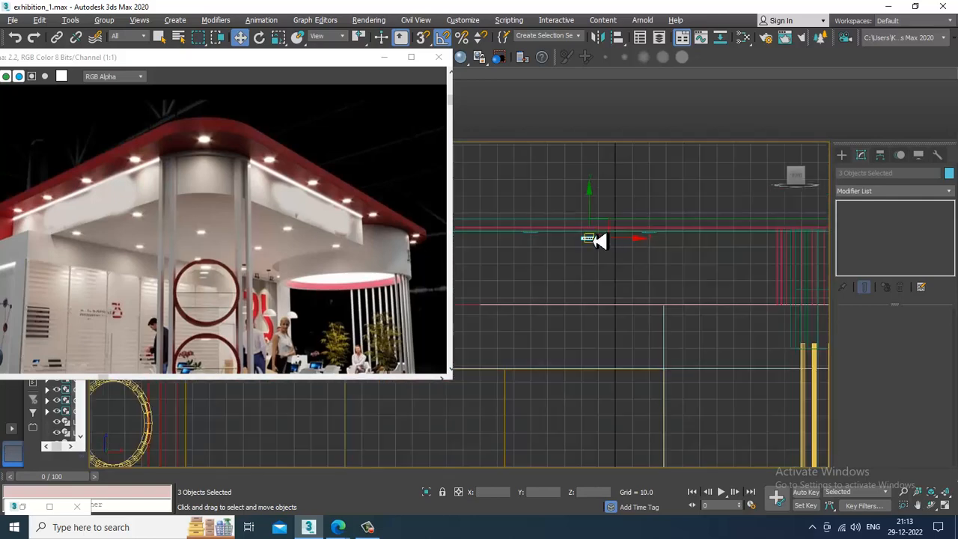
drag(601, 218, 605, 273)
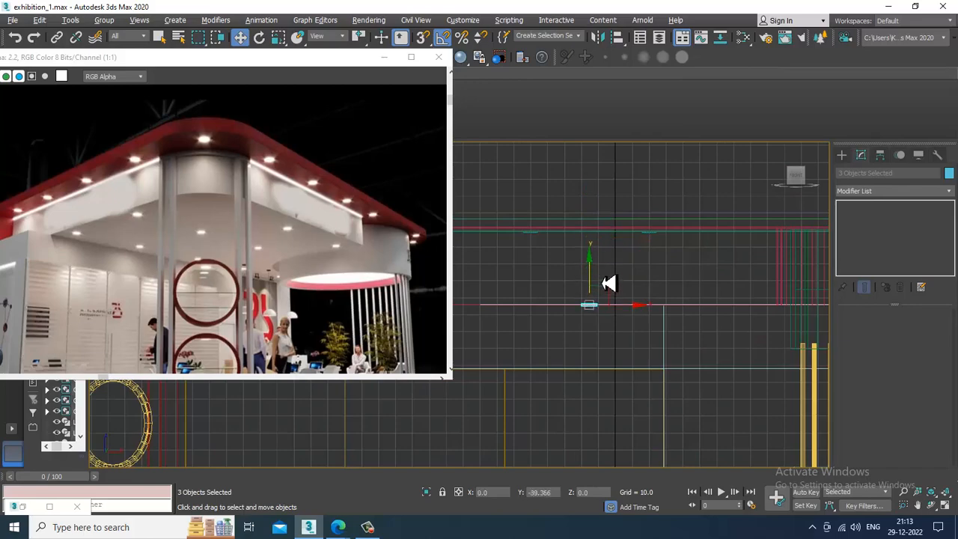
Select the four original inner-row spotlight cylinders in wireframe perspective and lower them to the inner ceiling's underside in the front view
key(alt+w)
right_click(690, 402)
key(z)
key(alt+w)
mouse_move(633, 325)
alt+middle_down()
mouse_move(622, 269)
mouse_move(658, 278)
mouse_move(637, 285)
mouse_move(633, 314)
alt+middle_up()
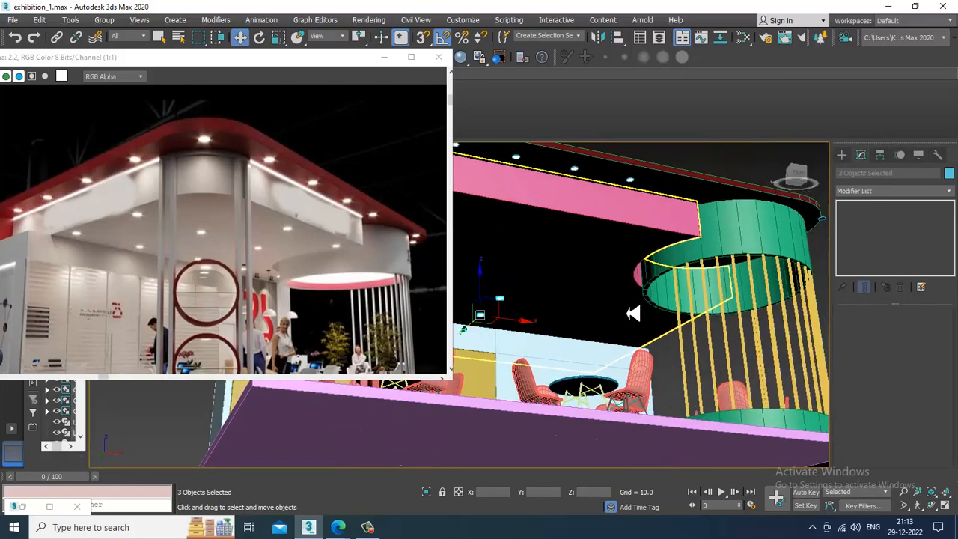
key(F3)
click(589, 341)
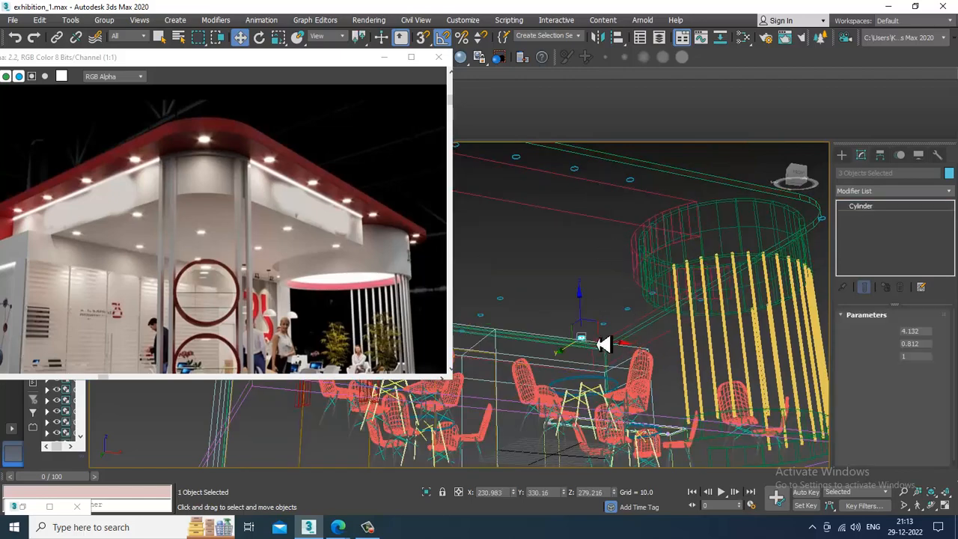
scroll(607, 336, up, 2)
ctrl+click(592, 327)
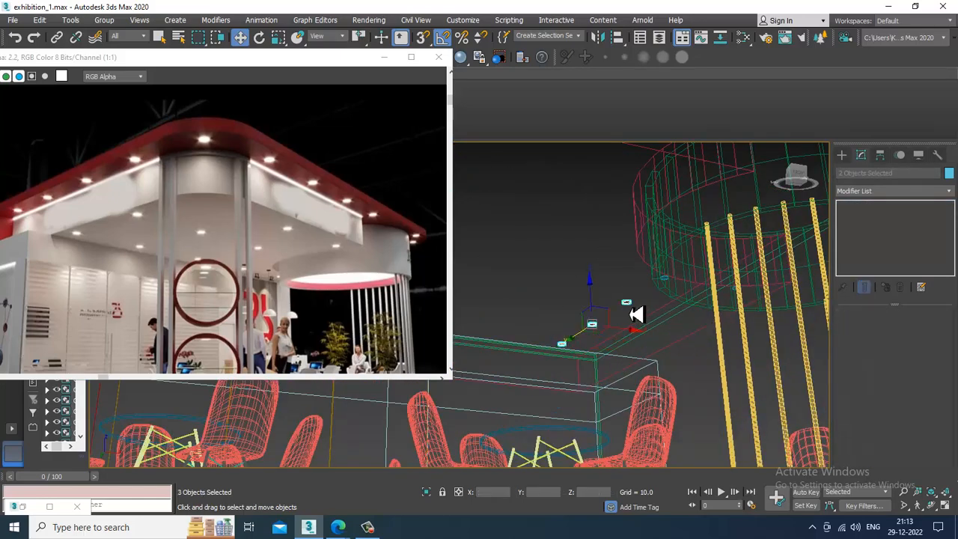
alt+middle_drag(635, 314, 700, 298)
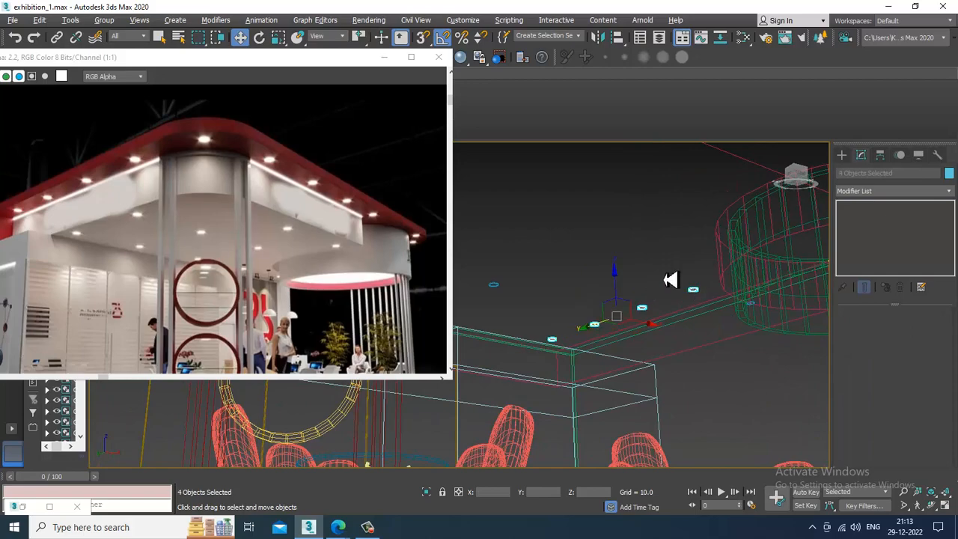
key(alt+w)
right_click(677, 216)
key(alt+w)
key(z)
scroll(666, 233, down, 10)
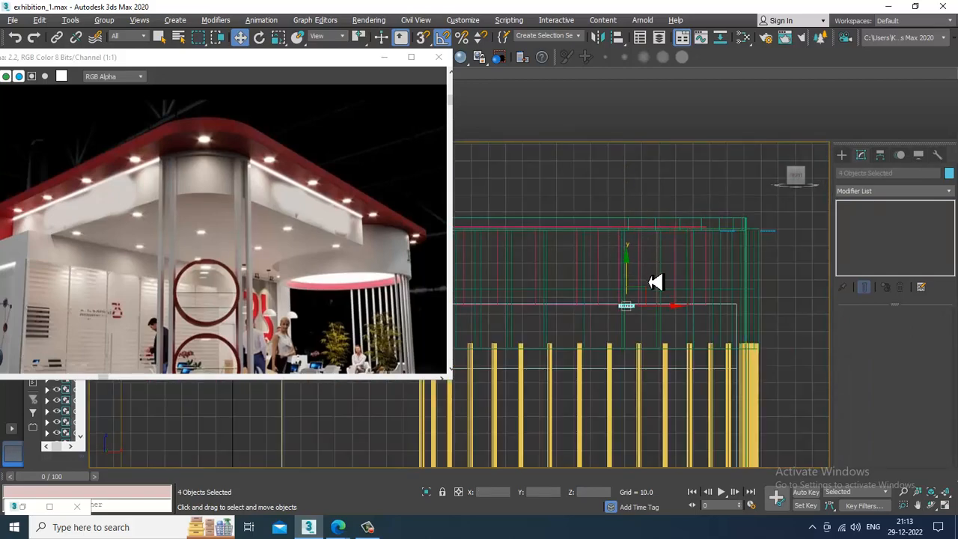
Back in perspective, shift the four lowered spotlight cylinders about -351 units along X towards the opposite side of the ceiling
key(alt+w)
right_click(721, 379)
key(alt+w)
key(F3)
mouse_move(666, 351)
middle_down()
mouse_move(701, 333)
mouse_move(642, 336)
mouse_move(669, 292)
mouse_move(596, 310)
mouse_move(686, 332)
mouse_move(594, 310)
mouse_move(590, 355)
mouse_move(588, 323)
mouse_move(475, 323)
mouse_move(479, 313)
mouse_move(620, 337)
mouse_move(562, 295)
mouse_move(614, 298)
mouse_move(634, 328)
middle_up()
scroll(701, 334, down, 5)
scroll(596, 310, up, 4)
scroll(548, 322, down, 5)
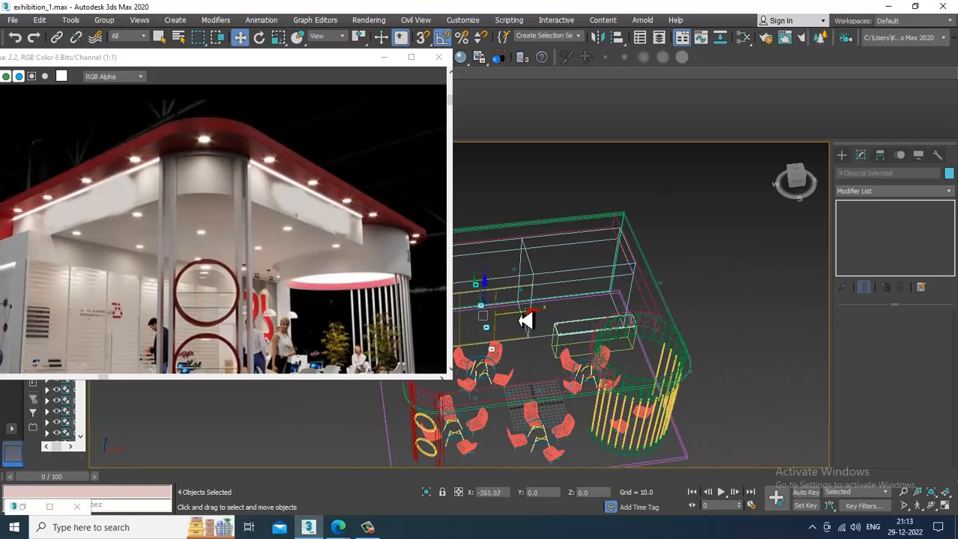
alt+middle_drag(519, 321, 575, 313)
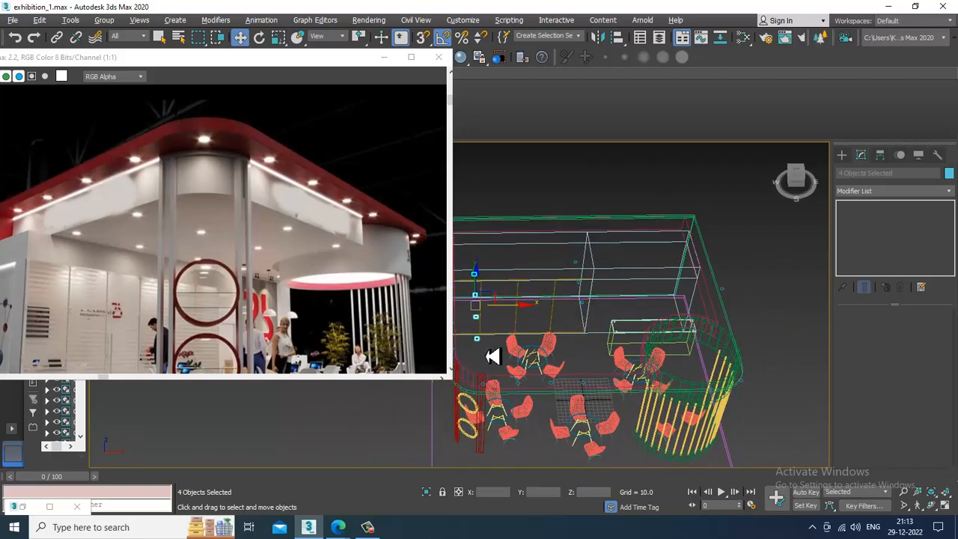
Copy spotlight cylinders from the shifted row back across the ceiling and move three of them outward towards the drum side
mouse_move(522, 303)
mouse_down()
mouse_move(699, 293)
mouse_move(675, 295)
mouse_up()
click(492, 319)
alt+middle_drag(661, 281, 662, 287)
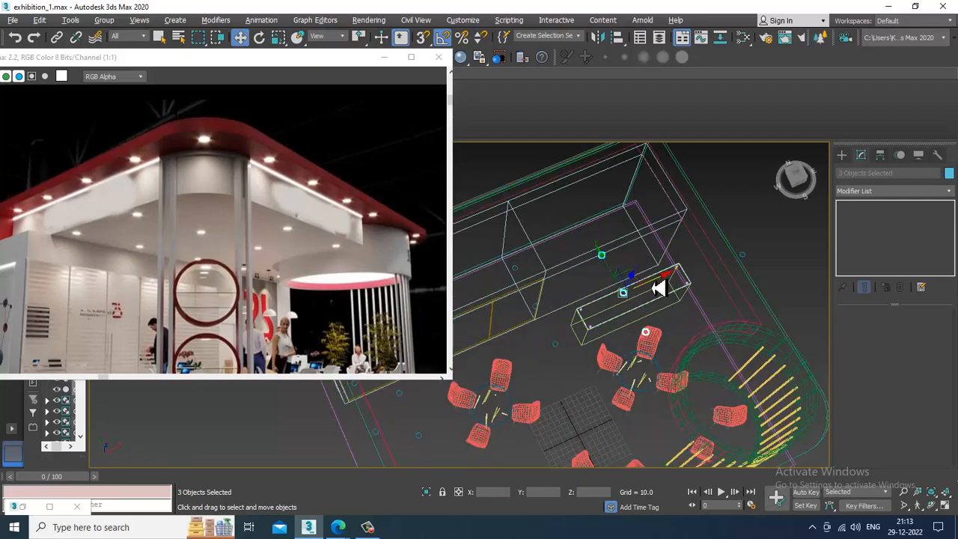
drag(659, 288, 726, 273)
key(F3)
alt+middle_drag(660, 348, 682, 222)
scroll(667, 306, down, 5)
click(685, 213)
scroll(610, 277, up, 8)
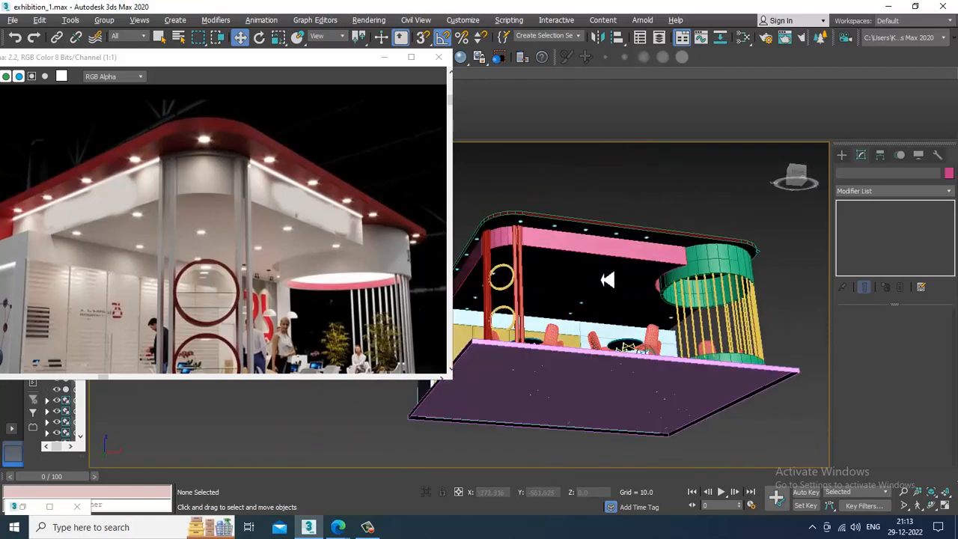
Copy the middle row's front spotlight cylinder to about Y -50, and move the original to about Y 31
click(580, 296)
scroll(569, 300, down, 4)
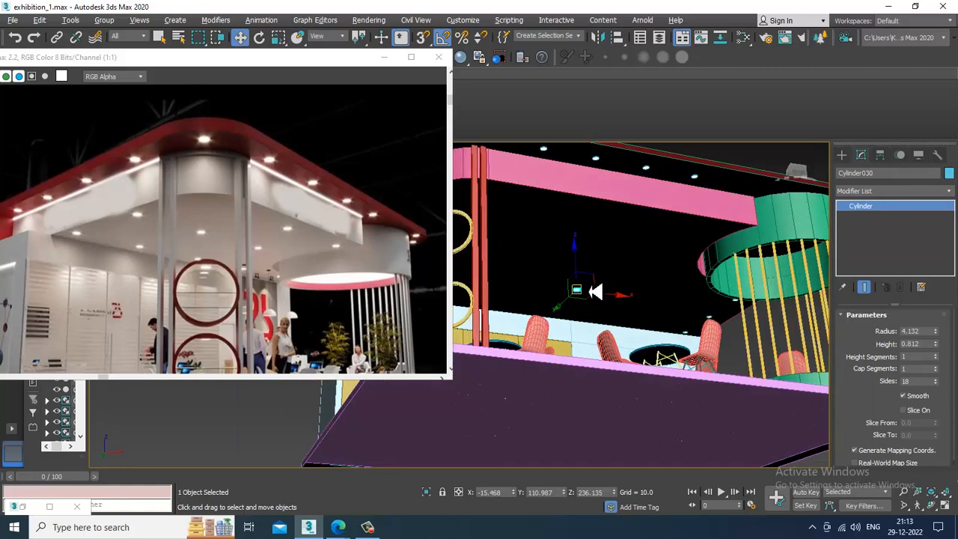
mouse_move(598, 279)
mouse_down()
mouse_move(580, 292)
mouse_move(624, 248)
mouse_up()
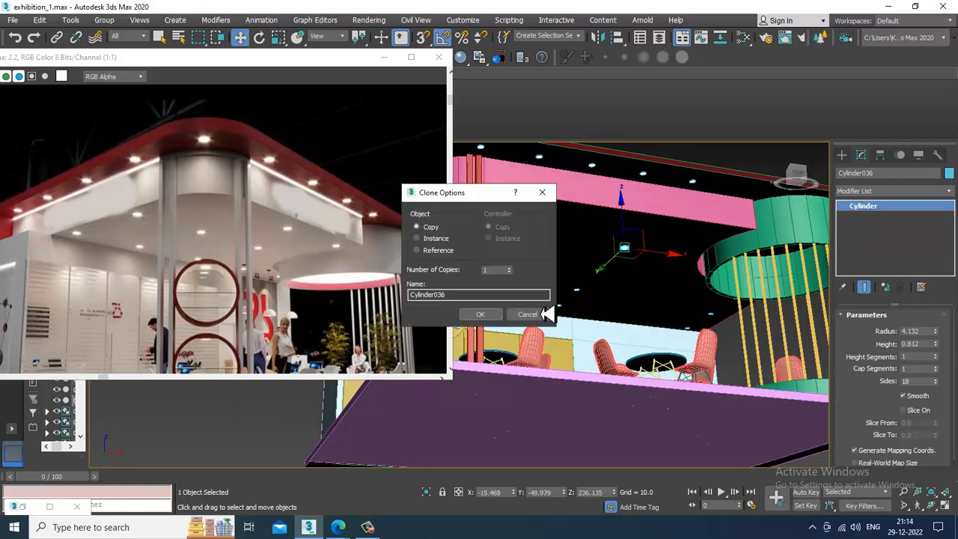
click(482, 319)
click(583, 299)
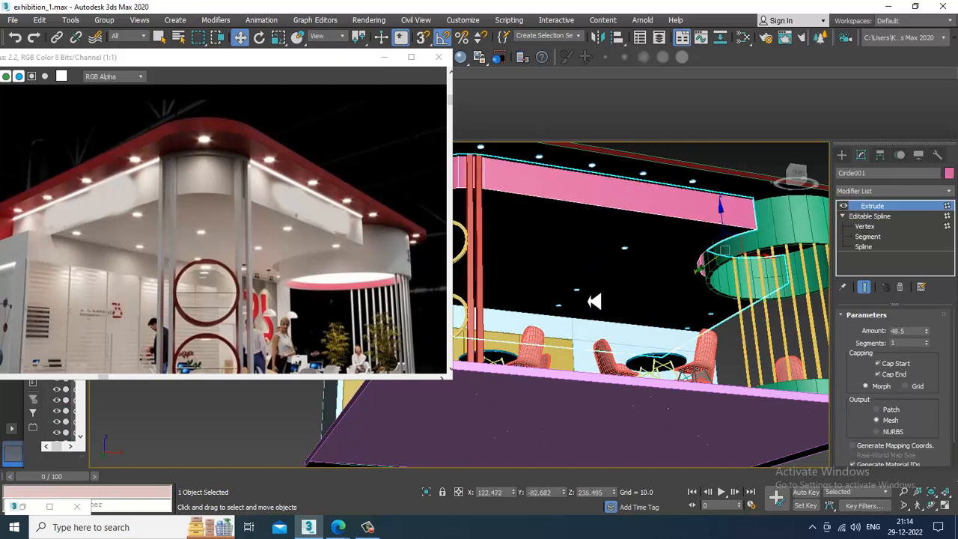
click(582, 298)
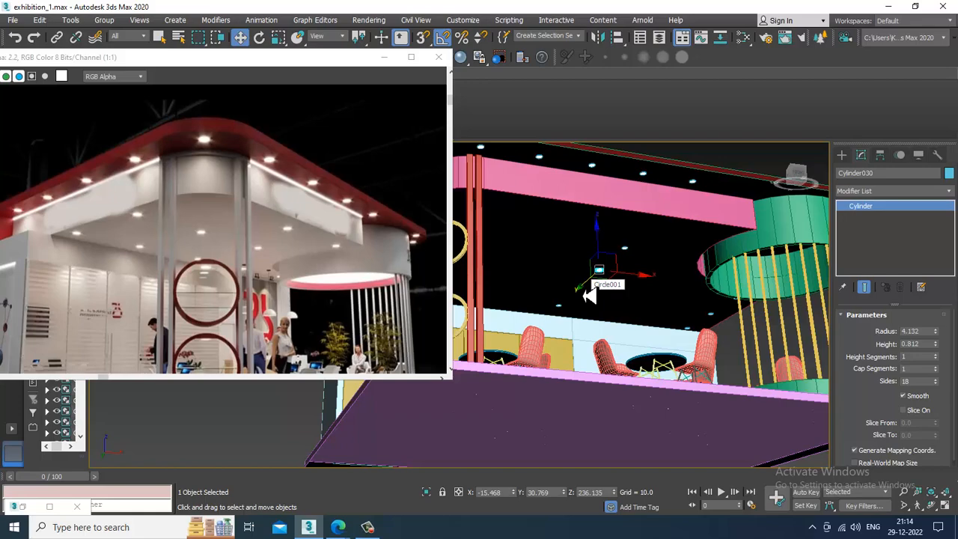
Select the three spotlight cylinders of the inner ceiling row between the drum and the back wall
alt+middle_drag(711, 247, 574, 283)
scroll(574, 283, up, 8)
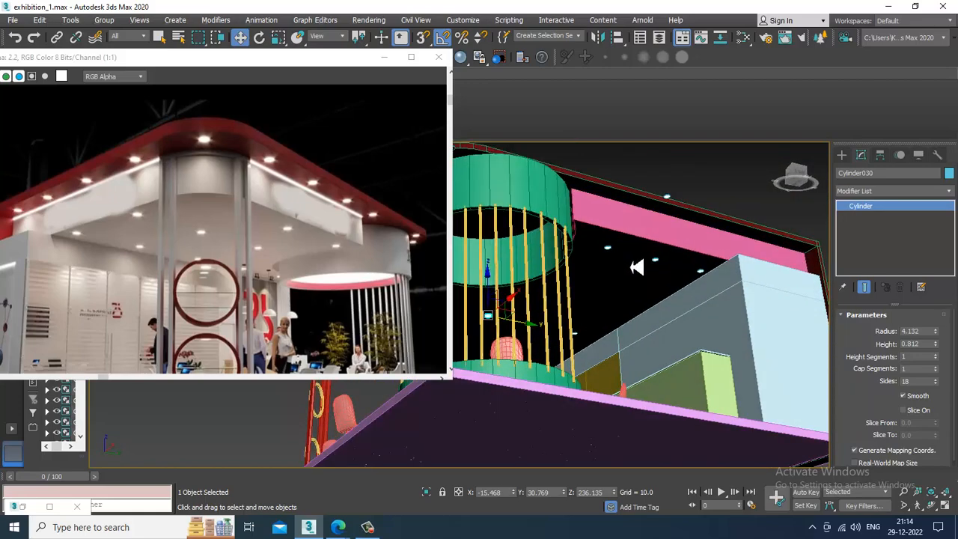
scroll(641, 260, up, 4)
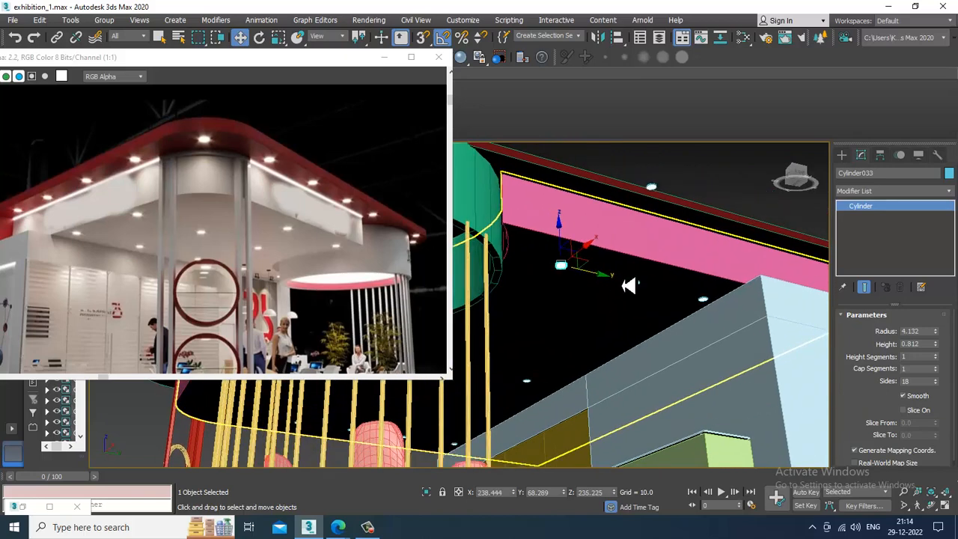
ctrl+click(726, 318)
ctrl+click(697, 313)
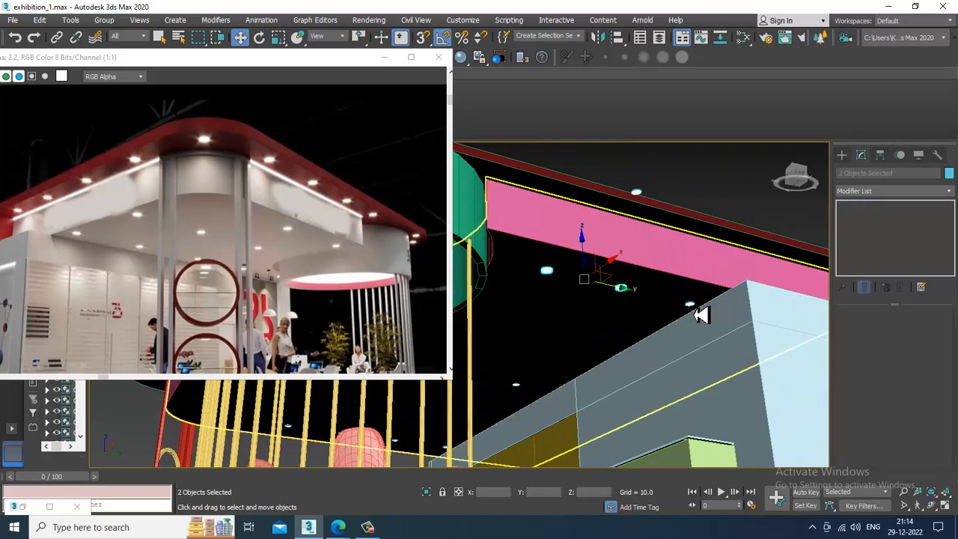
scroll(694, 315, down, 10)
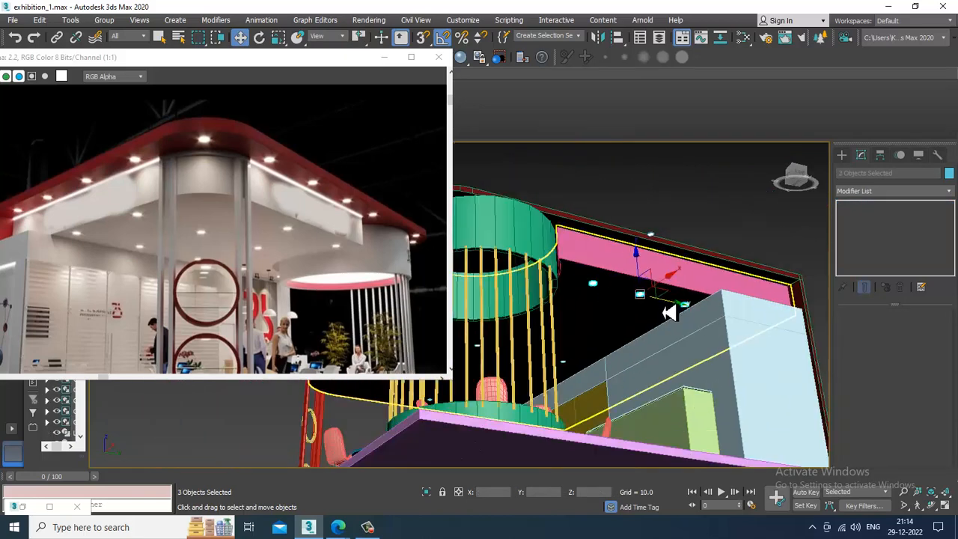
In the top view, copy the three selected spotlight cylinders outward along X to the strip outside the pink band
key(alt+w)
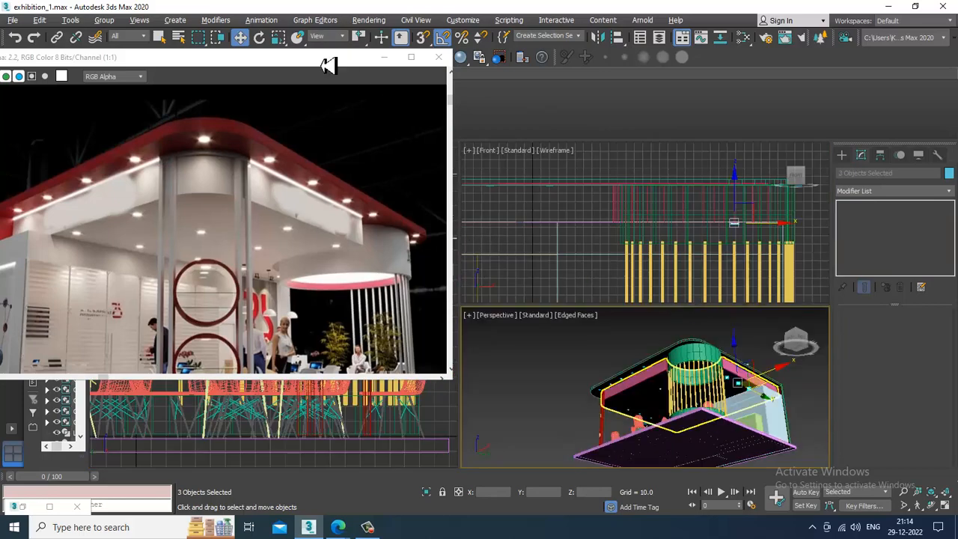
drag(327, 58, 250, 78)
key(alt+w)
scroll(466, 200, down, 10)
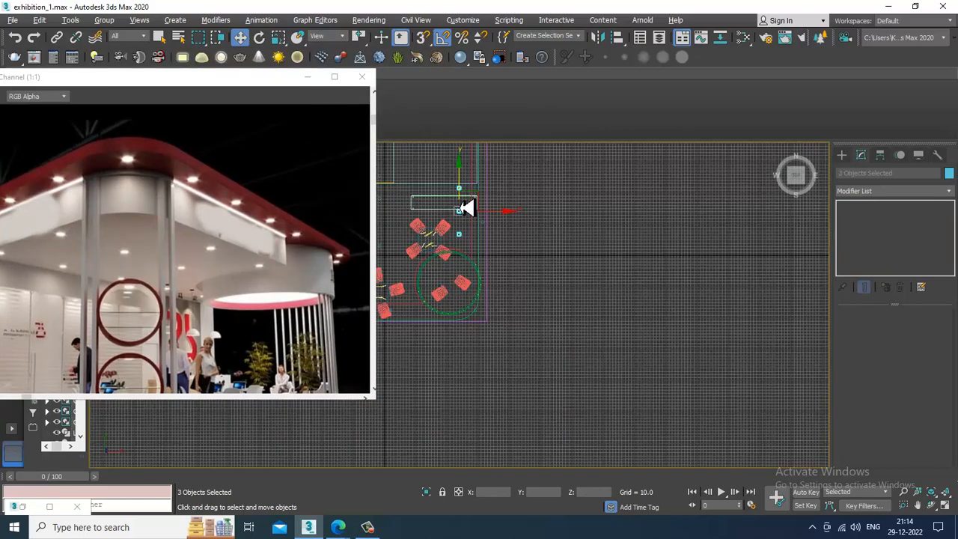
middle_drag(477, 234, 479, 261)
scroll(479, 260, up, 4)
middle_drag(502, 220, 507, 253)
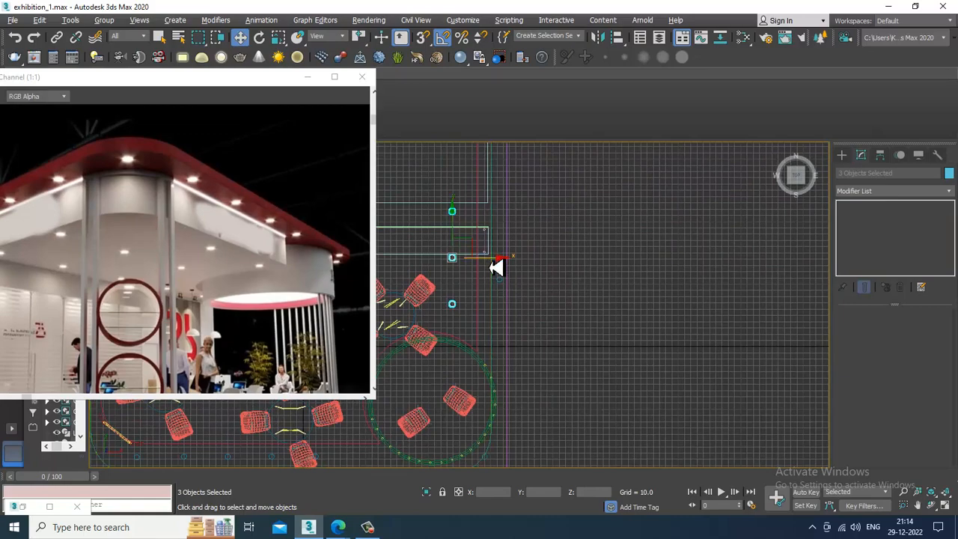
drag(497, 267, 526, 267)
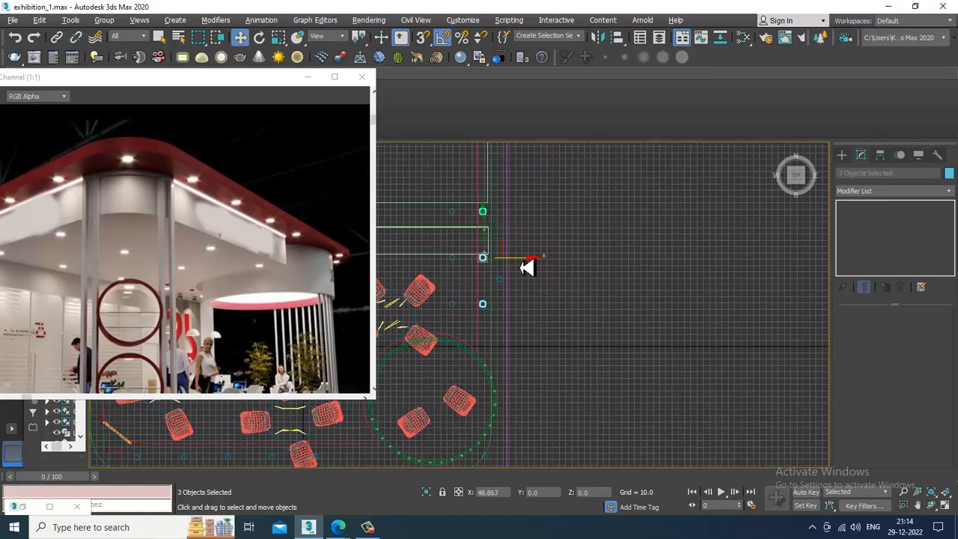
shift+drag(534, 271, 535, 271)
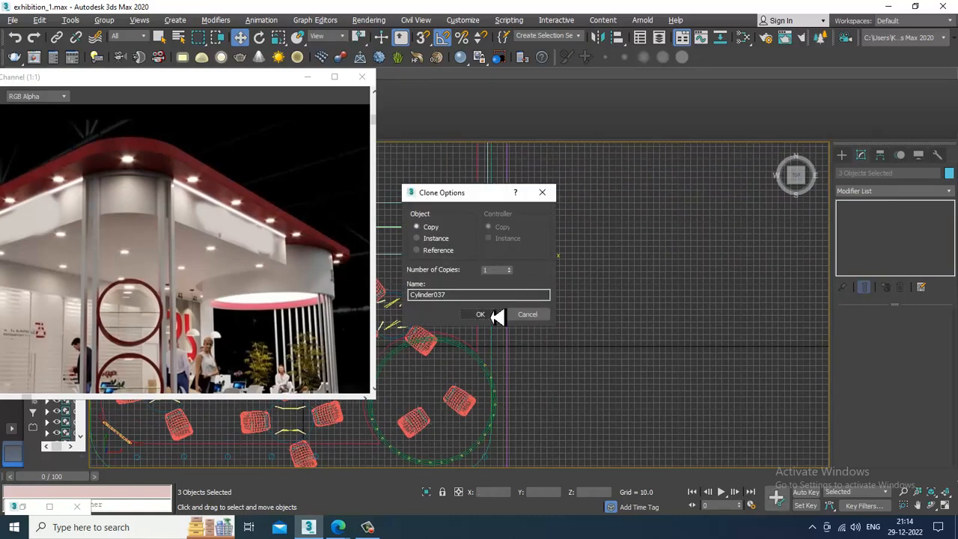
click(490, 316)
In perspective, raise the three copied spotlight cylinders about 27.6 units along Z towards the outer ceiling
key(alt+w)
mouse_move(662, 367)
alt+middle_down()
mouse_move(635, 368)
mouse_move(637, 335)
alt+middle_up()
key(alt+w)
scroll(645, 335, up, 6)
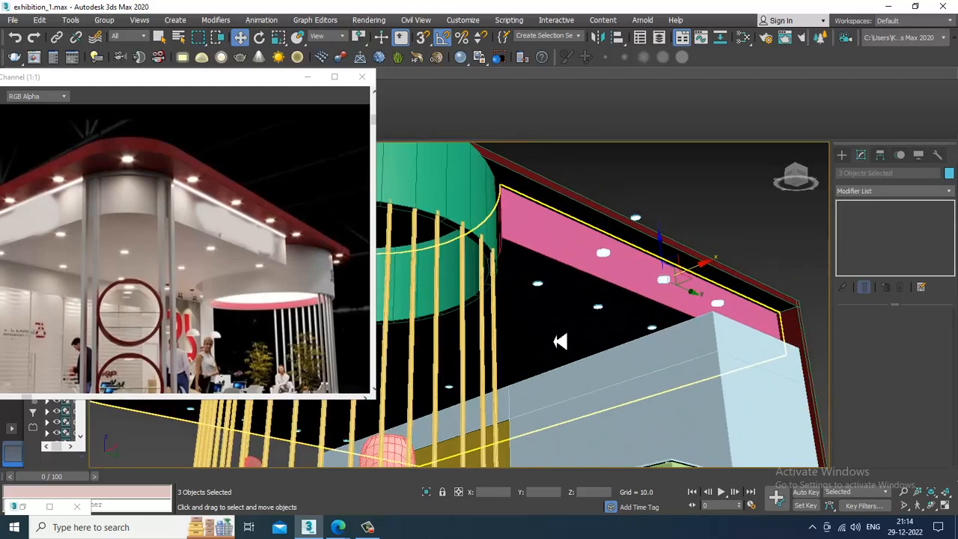
drag(658, 285, 660, 271)
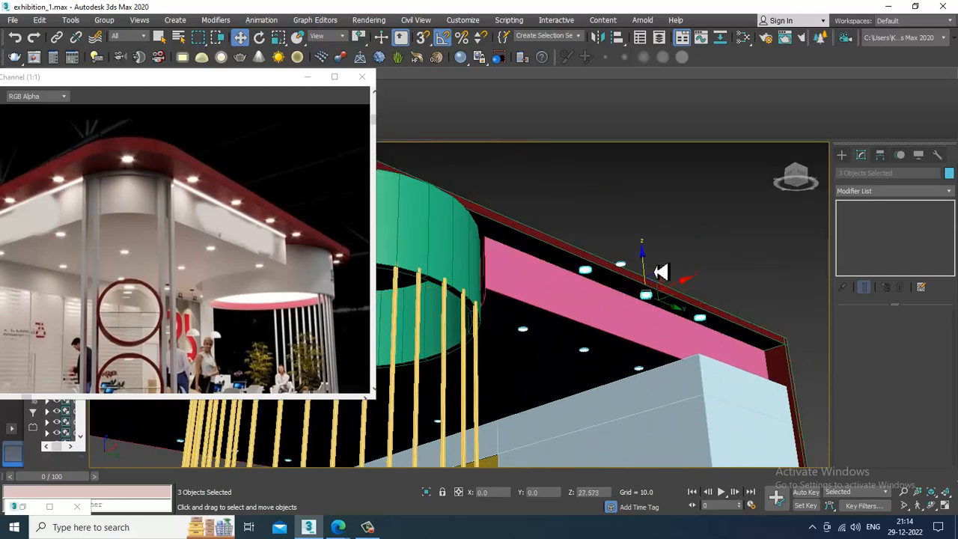
In the front view, shift the three copied cylinders inward and seat them against the outer ceiling's underside
key(alt+w)
middle_drag(805, 202, 708, 234)
key(alt+w)
scroll(701, 216, up, 4)
middle_drag(708, 324, 649, 320)
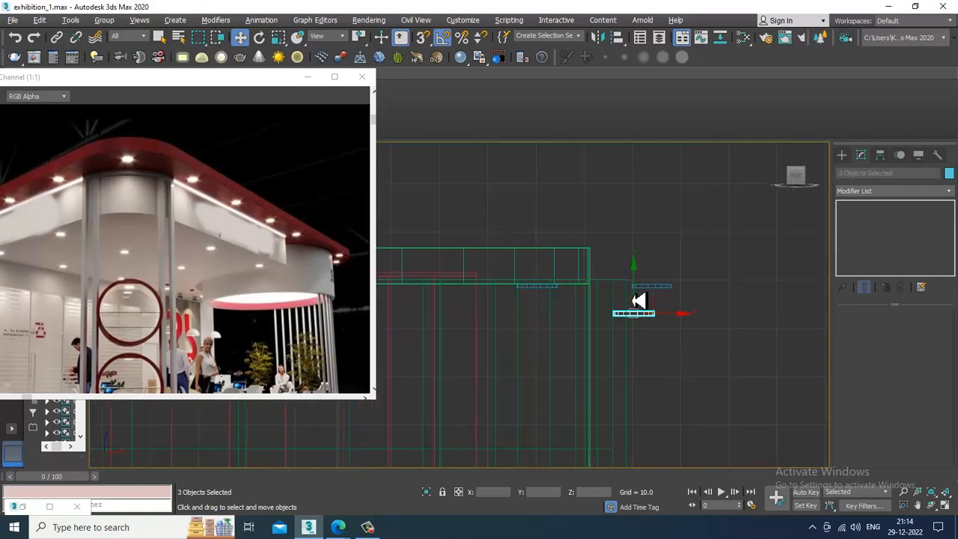
drag(638, 286, 578, 297)
scroll(510, 260, up, 3)
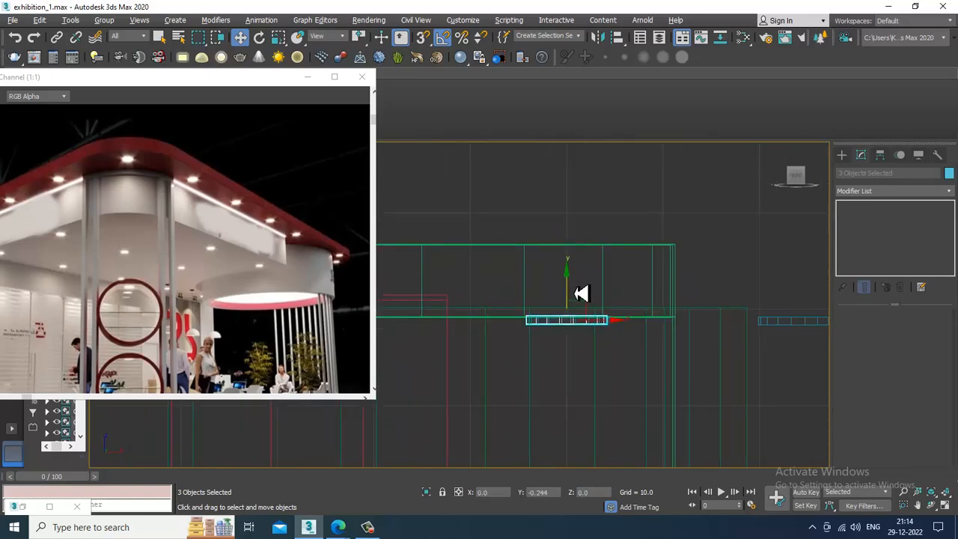
Delete the stray spotlight cylinder overhanging the outer edge of the ceiling beside the three copies
key(alt+w)
right_click(647, 349)
key(z)
key(alt+w)
alt+middle_drag(567, 344, 604, 339)
middle_drag(472, 264, 596, 312)
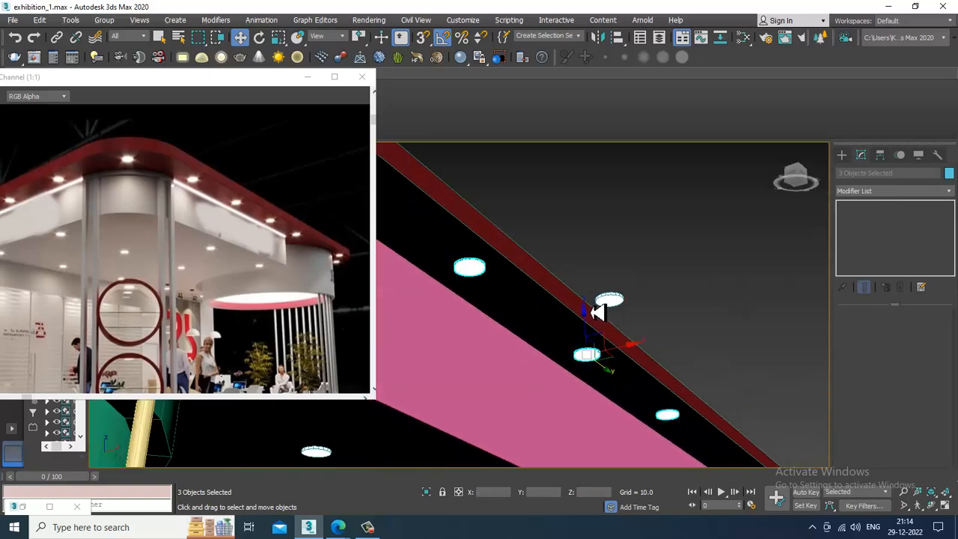
click(618, 306)
key(Delete)
scroll(617, 319, down, 8)
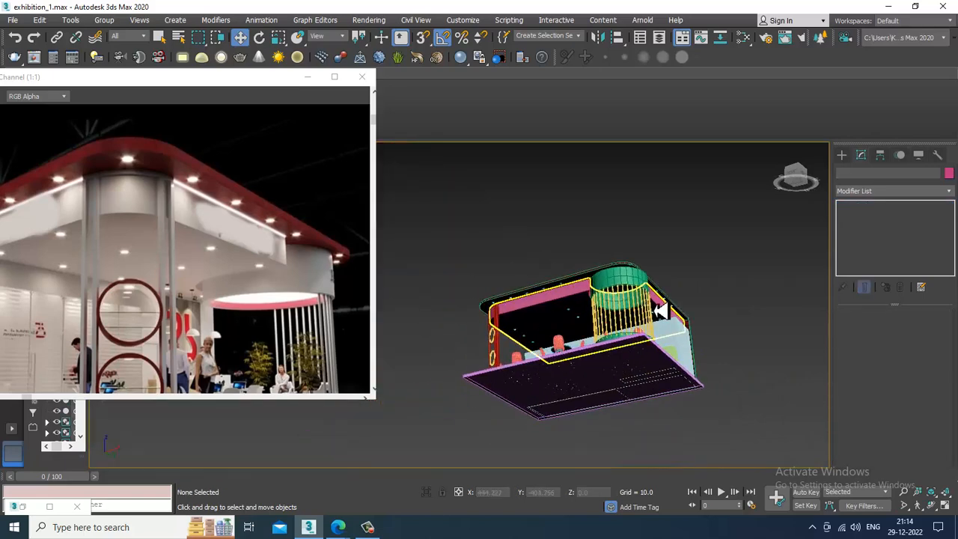
Select the pink ceiling band together with the green upper drum
alt+middle_drag(654, 311, 664, 354)
scroll(671, 354, up, 6)
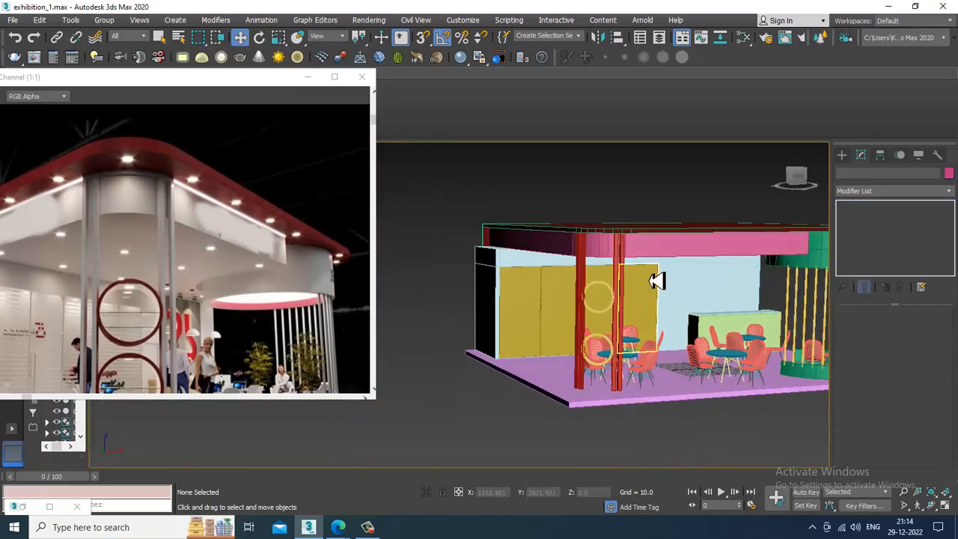
click(659, 261)
alt+middle_drag(660, 260, 751, 263)
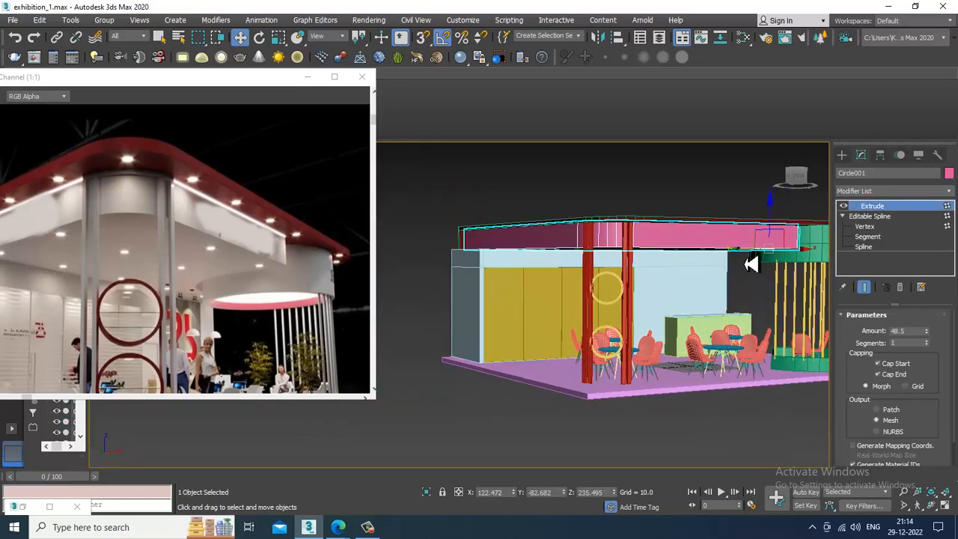
click(808, 271)
alt+middle_drag(680, 272, 636, 298)
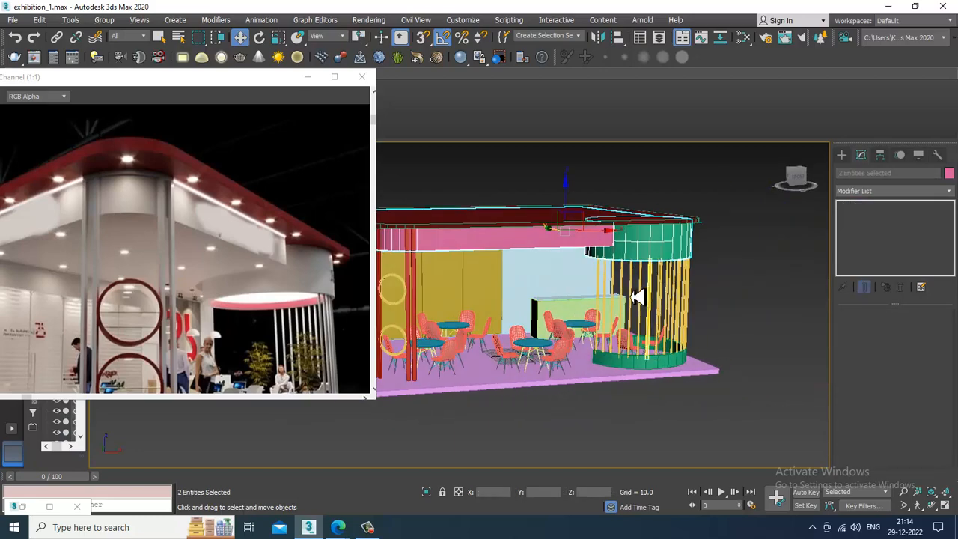
Add a new VRayMtl in the Slate Material Editor and set its diffuse colour to pure white (255)
key(m)
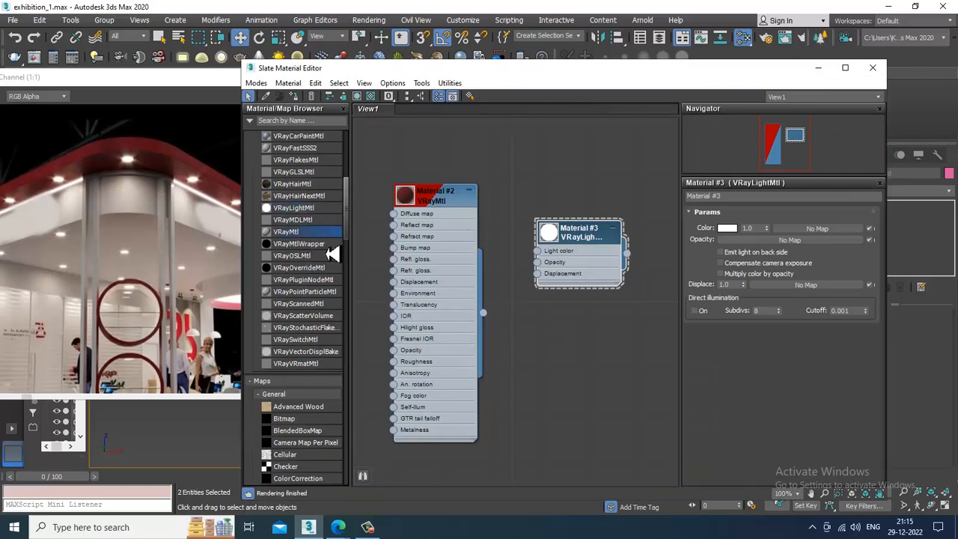
click(557, 332)
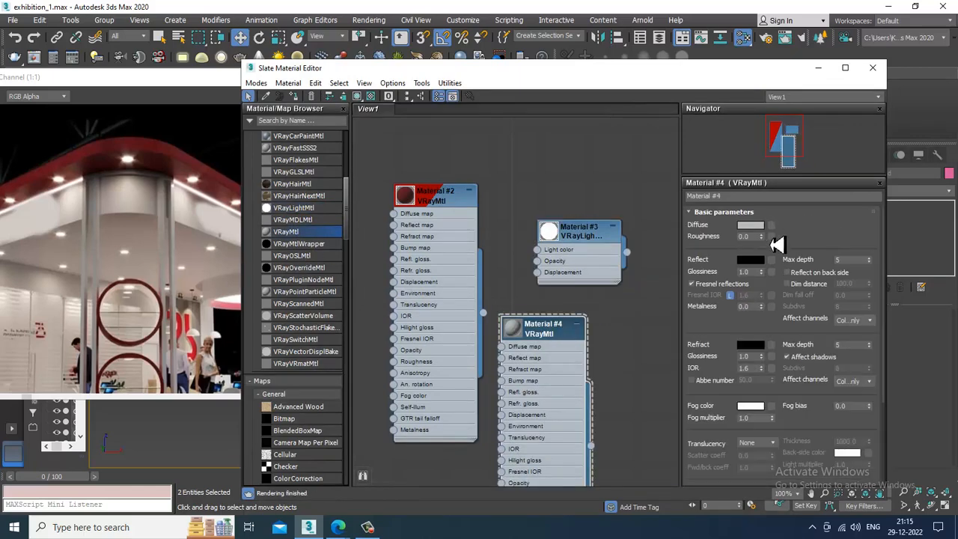
click(751, 225)
drag(367, 133, 368, 175)
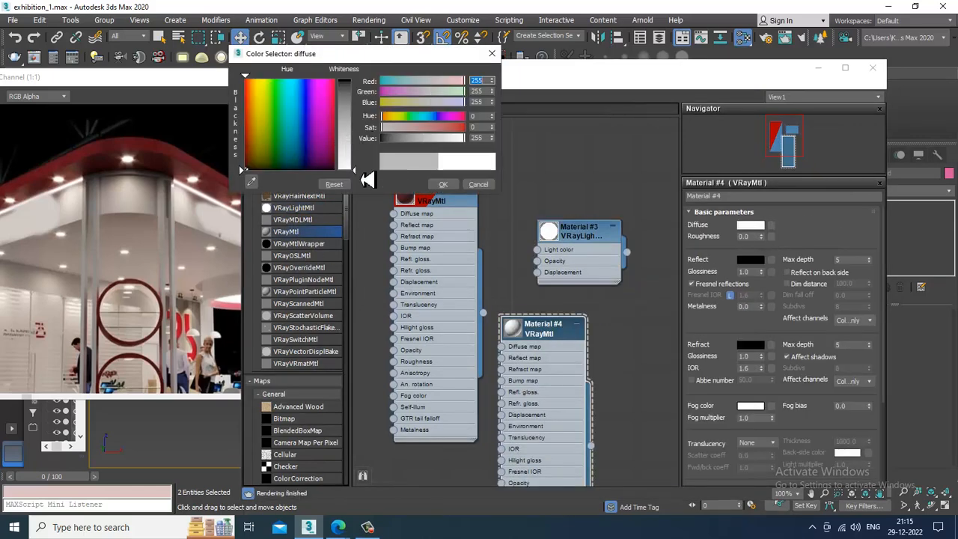
click(443, 185)
Set the new material's reflection to grey value 84 and assign it to the selected band and drum
click(758, 260)
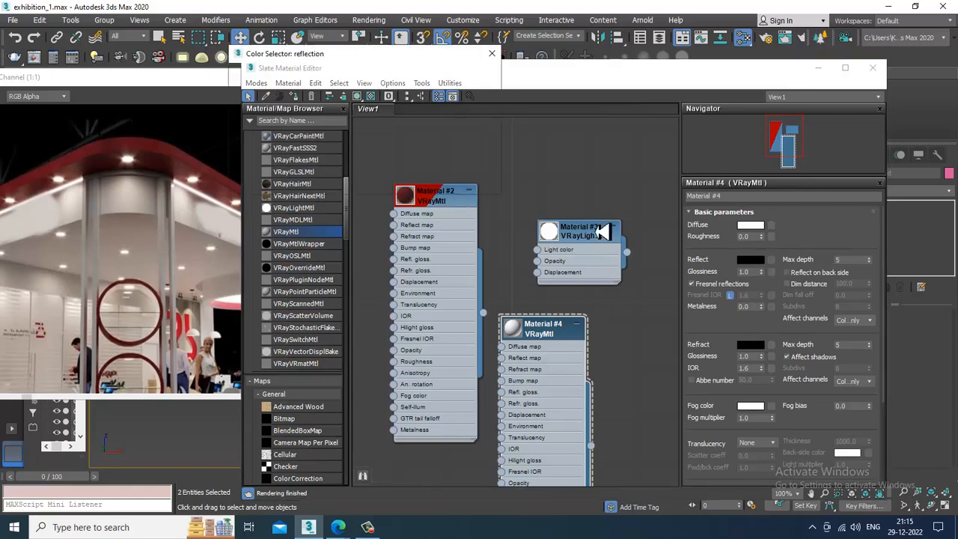
mouse_move(373, 109)
mouse_down()
mouse_move(367, 94)
mouse_move(367, 112)
mouse_up()
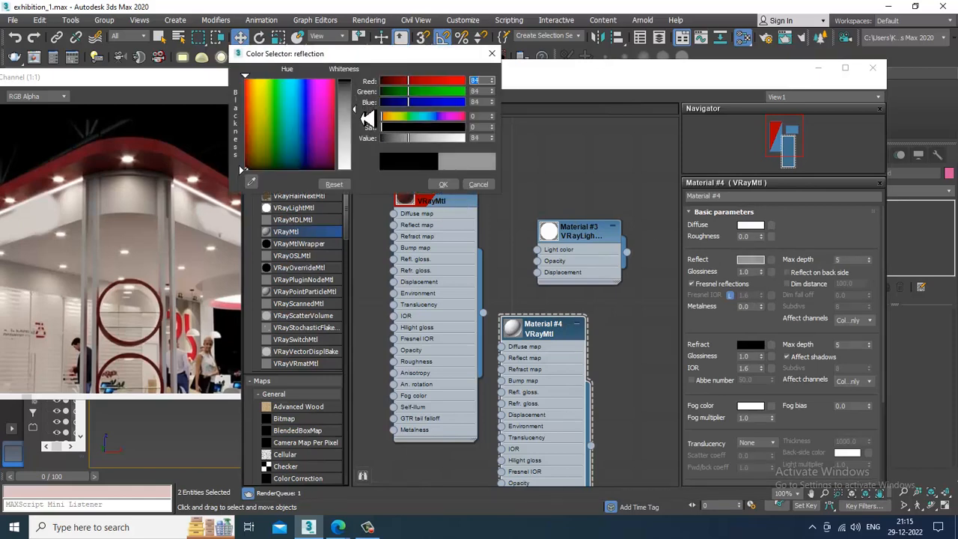
click(443, 184)
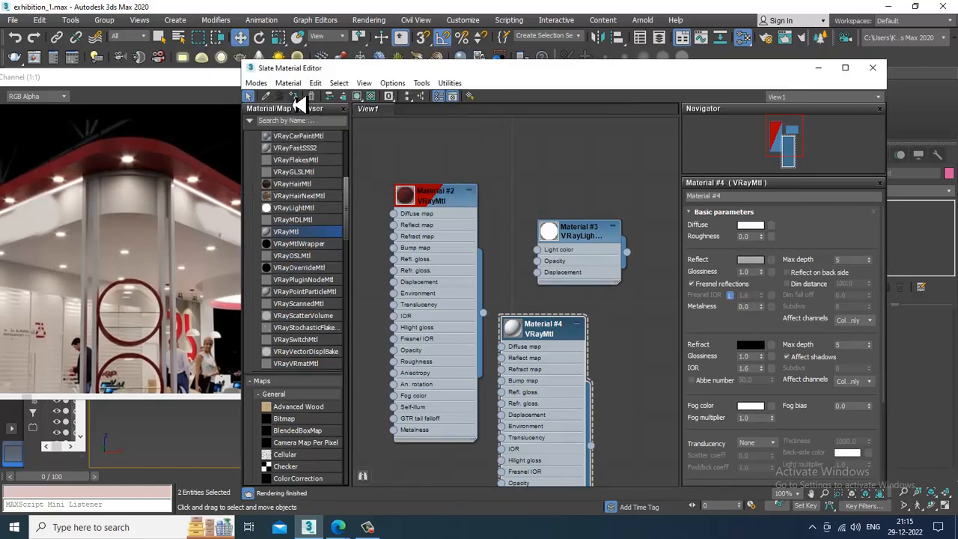
click(817, 72)
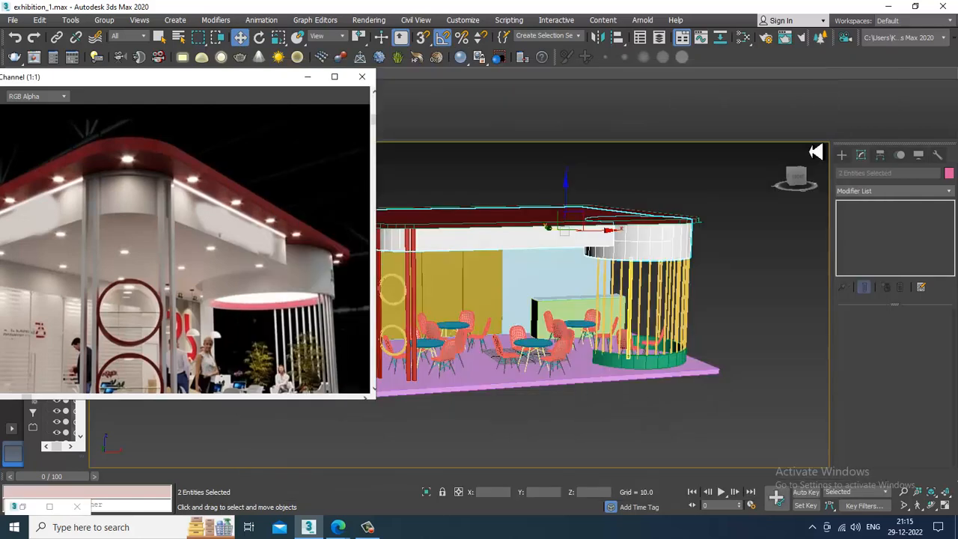
Clear the selection and tint the new material's diffuse to a warm off-white of about RGB 218, 204, 191
click(711, 265)
key(m)
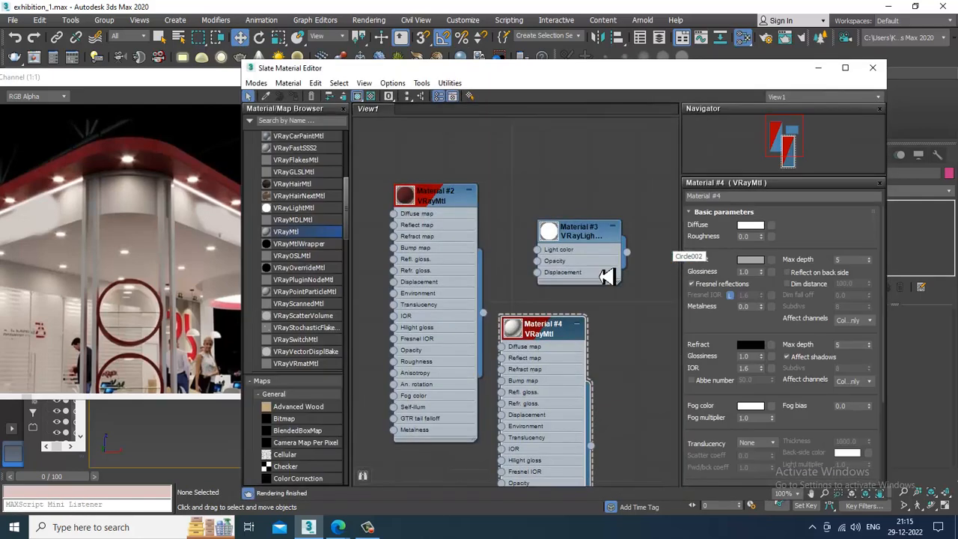
click(751, 225)
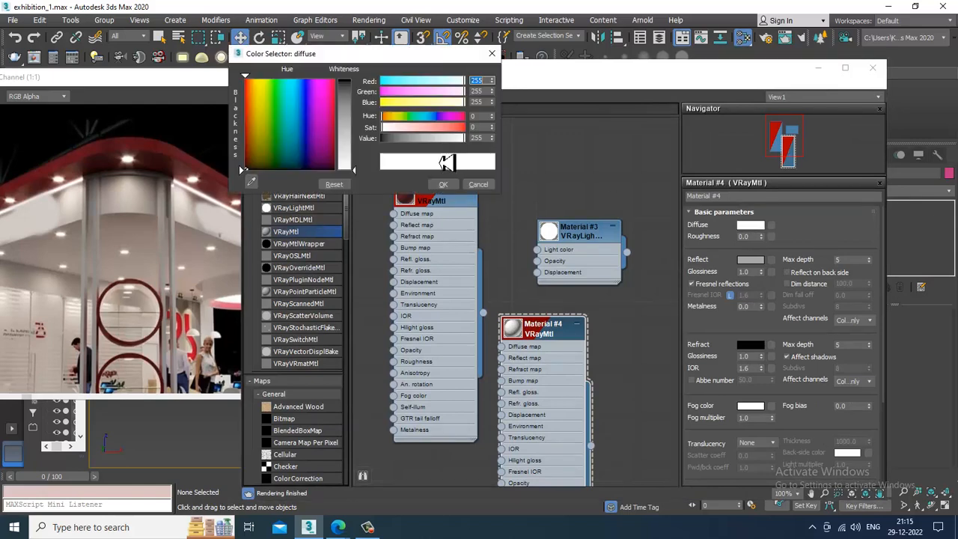
click(253, 131)
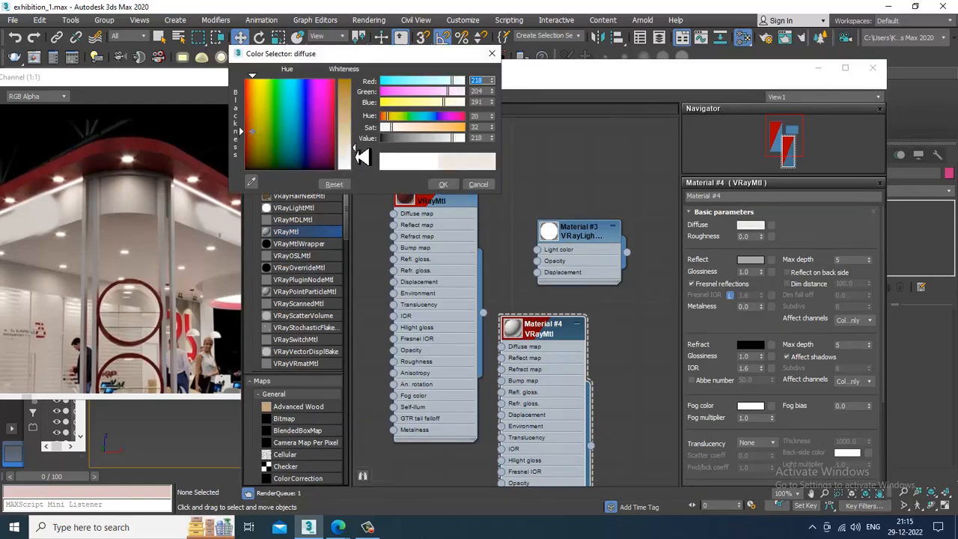
click(443, 185)
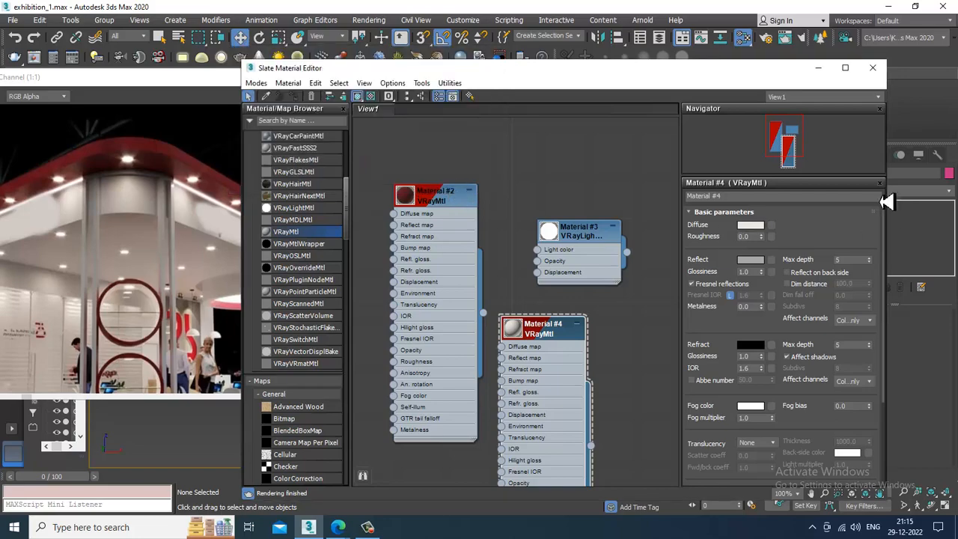
click(818, 68)
Select the light-blue back wall and bring the area around the counter into close view
alt+middle_drag(635, 244, 610, 277)
scroll(571, 246, up, 3)
click(492, 182)
scroll(573, 221, down, 4)
scroll(610, 277, up, 2)
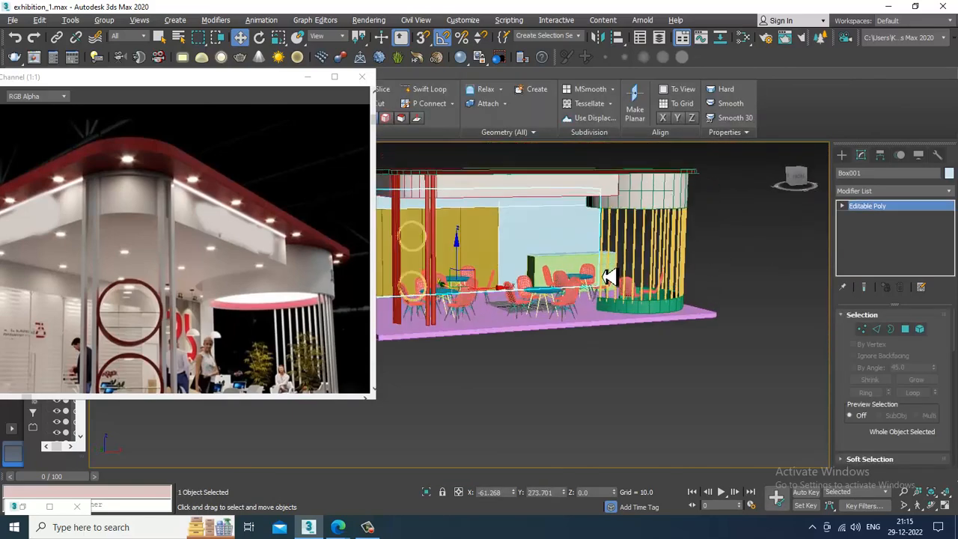
scroll(610, 277, up, 8)
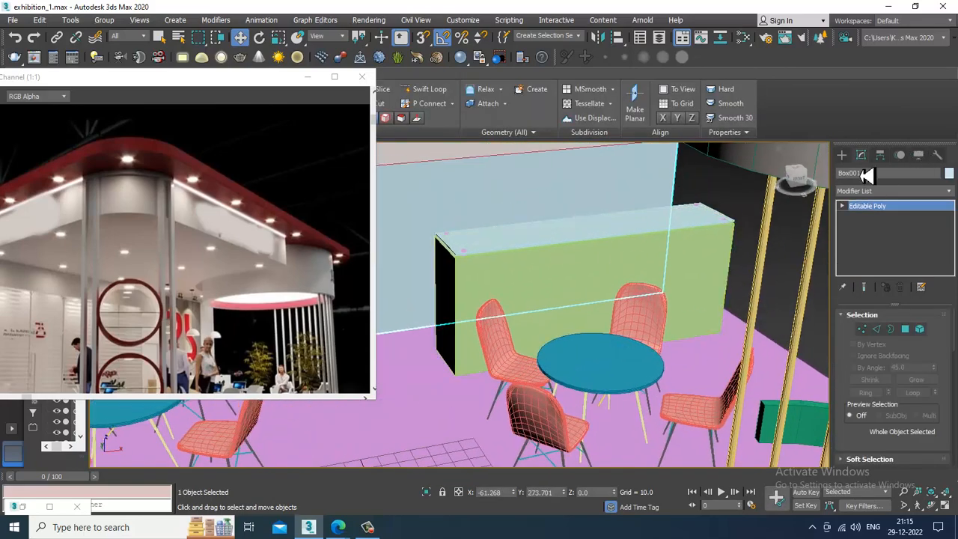
click(841, 154)
click(869, 227)
scroll(605, 235, up, 5)
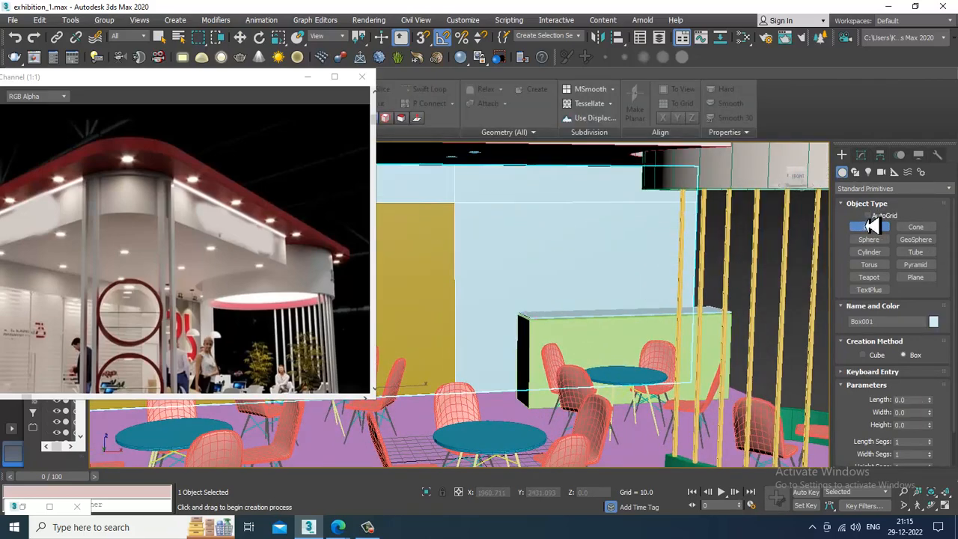
drag(515, 225, 569, 265)
right_click(581, 267)
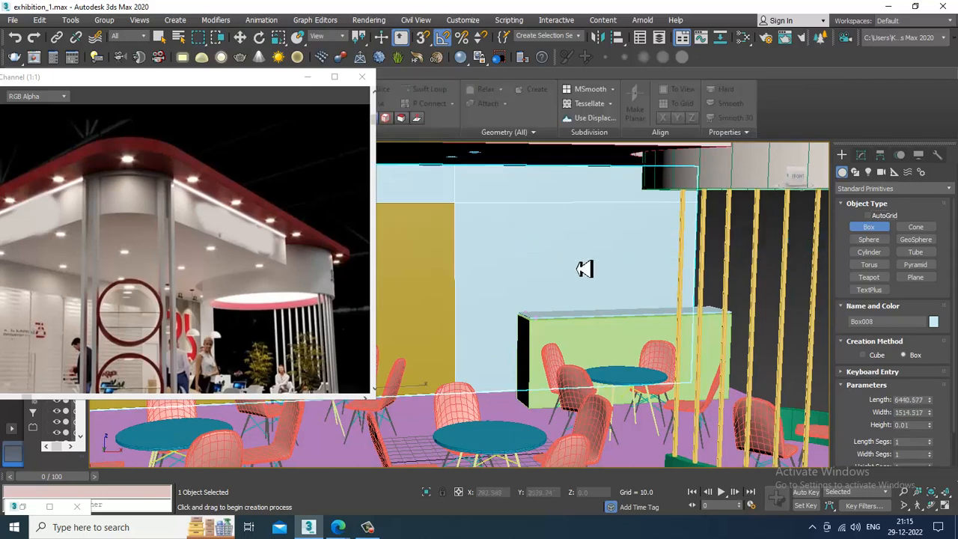
right_click(584, 266)
With AutoGrid, create a thin box panel on the light-blue wall above the counter, about 84 by 189 and 2.7 thick
click(877, 227)
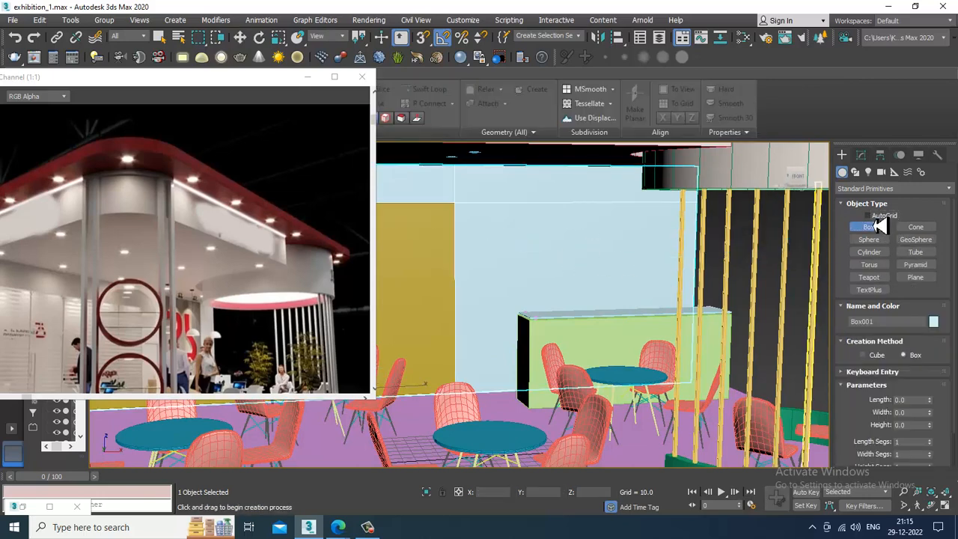
drag(512, 217, 678, 295)
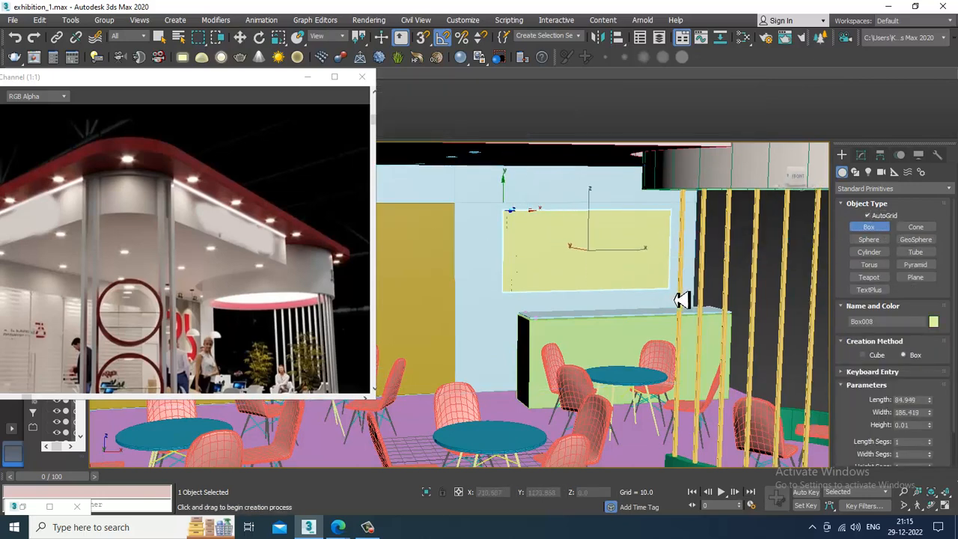
click(679, 300)
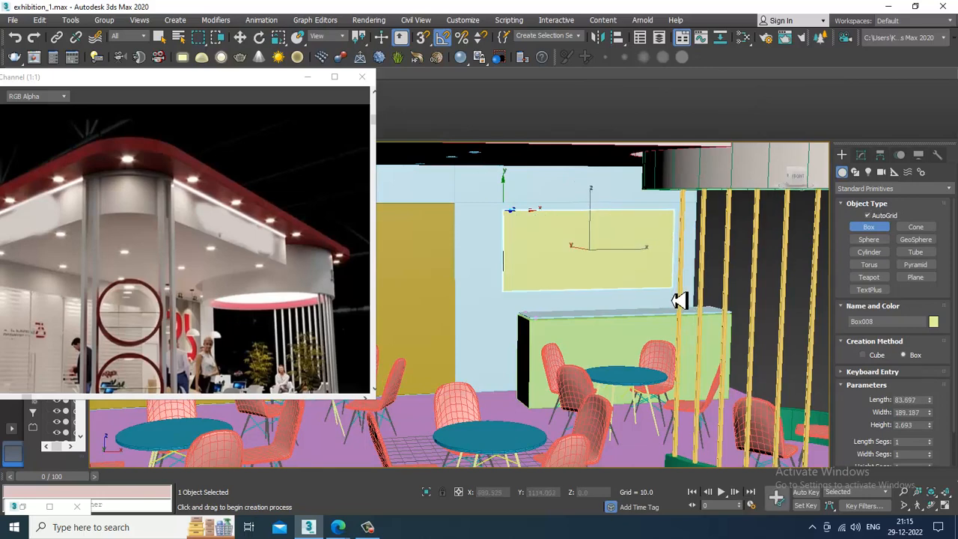
key(w)
Scale the panel's thickness down to about 58% and move the panel slightly away from the wall
key(z)
scroll(554, 263, down, 4)
alt+middle_drag(553, 263, 569, 288)
key(r)
drag(649, 292, 620, 290)
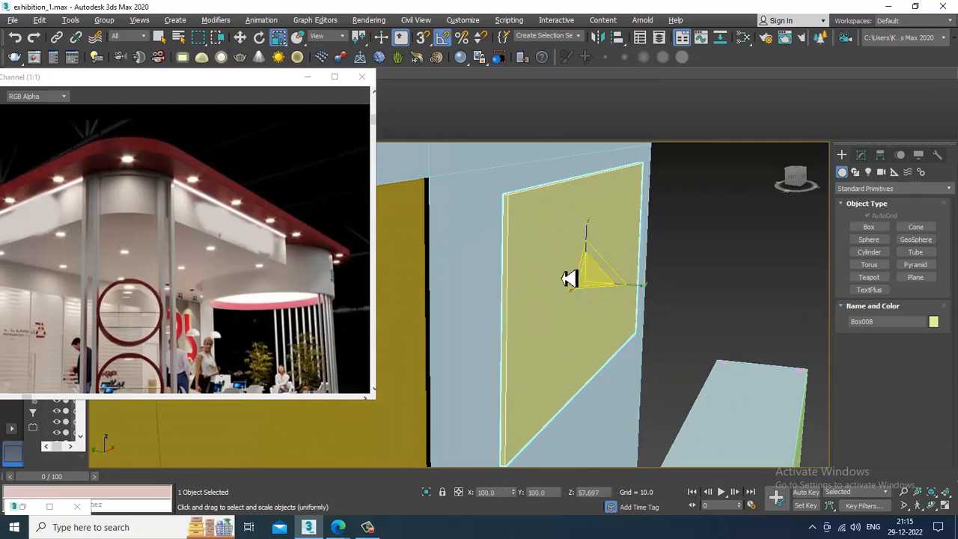
alt+middle_drag(571, 278, 539, 259)
key(w)
mouse_move(572, 290)
mouse_down()
mouse_move(559, 290)
mouse_move(582, 297)
mouse_up()
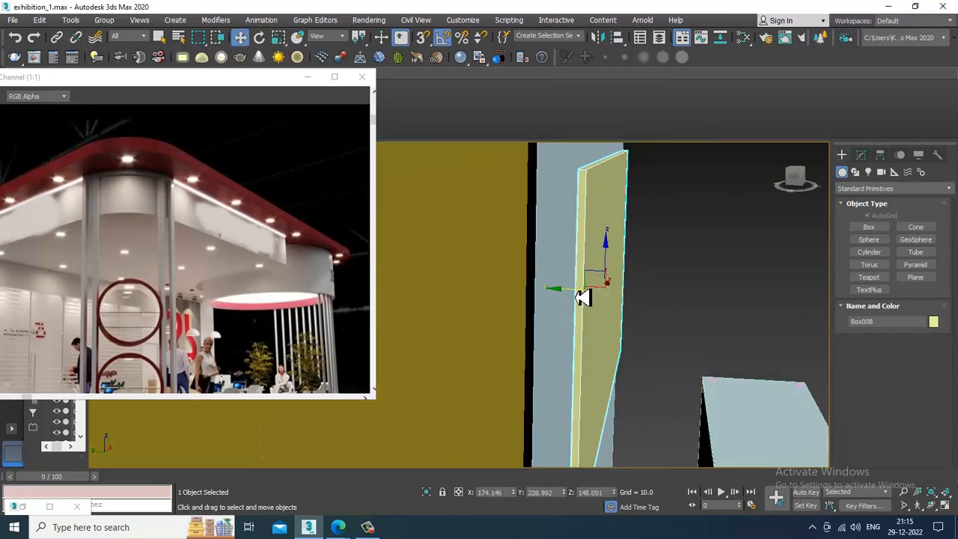
In the front view, draw a small cylinder of about 1.44 radius just inside the panel's upper-left corner
key(alt+w)
middle_drag(682, 261, 661, 255)
key(alt+w)
key(z)
scroll(640, 254, down, 3)
middle_drag(519, 287, 584, 275)
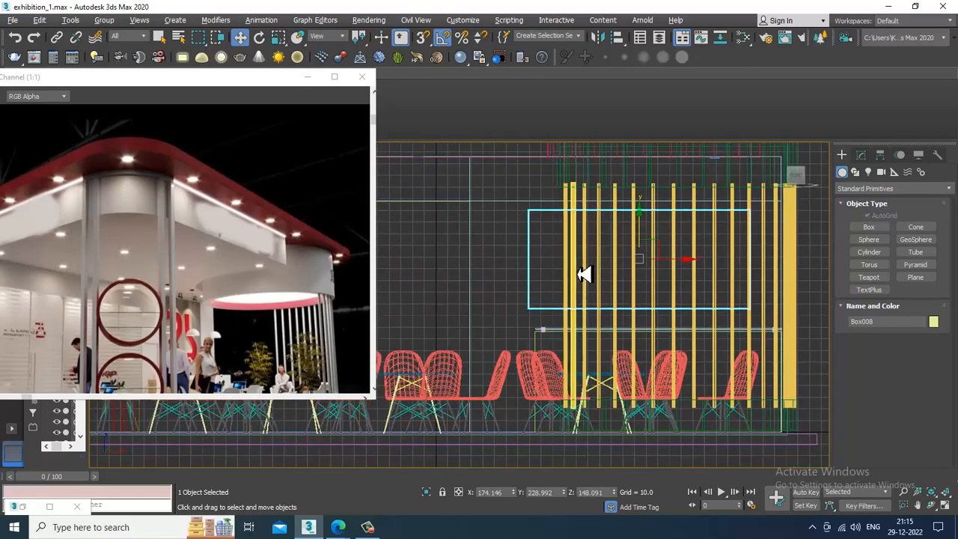
scroll(584, 275, up, 5)
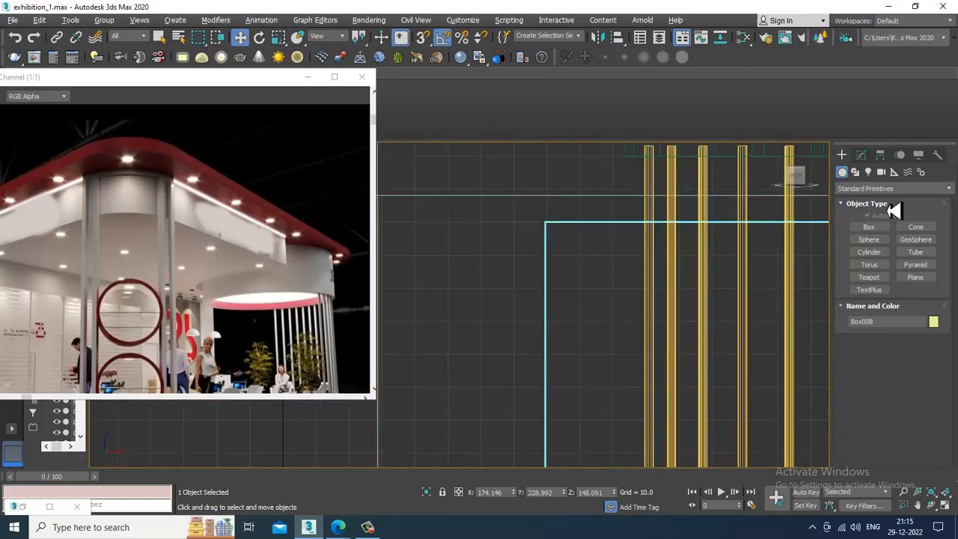
click(882, 252)
scroll(591, 259, up, 2)
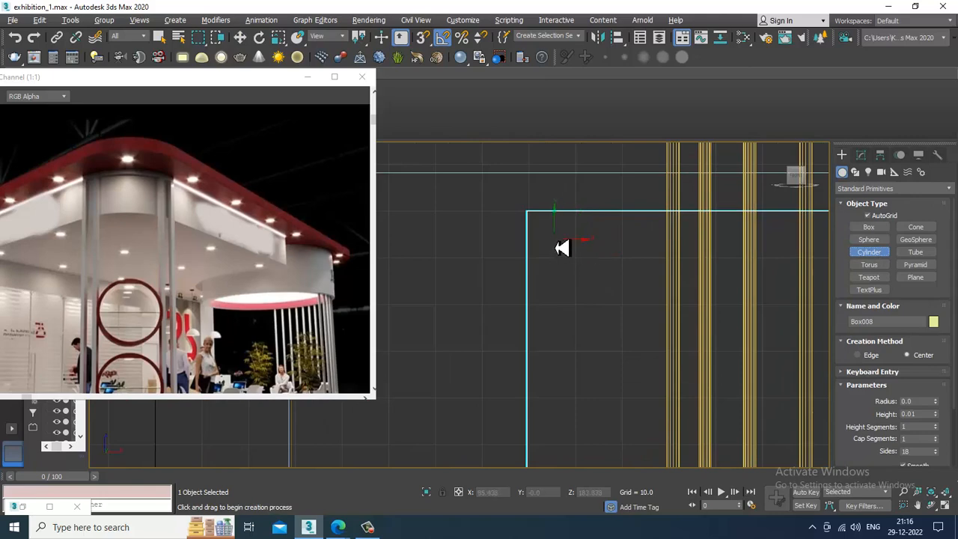
drag(555, 237, 558, 240)
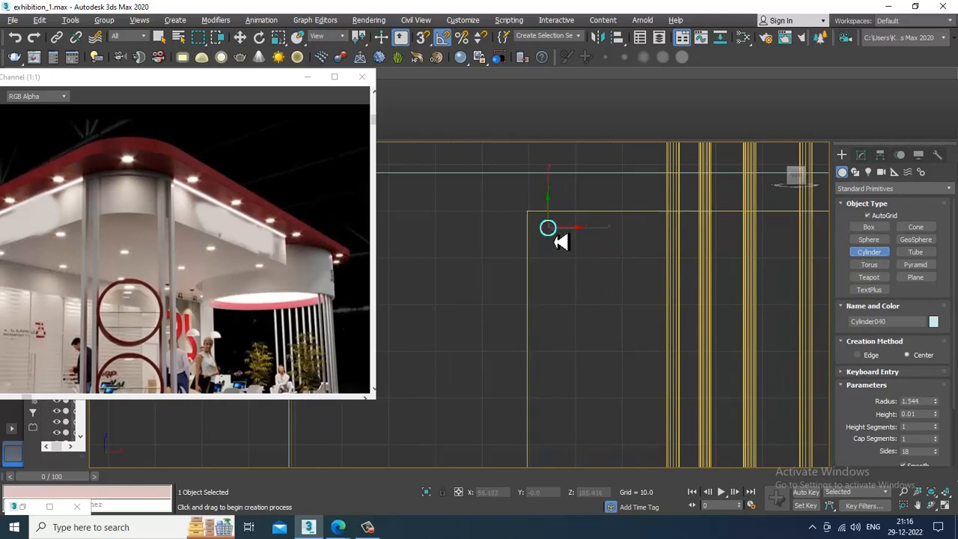
key(w)
Lengthen the cylinder to a height of about 4.93 and shift it toward the wall so it passes through the panel
key(z)
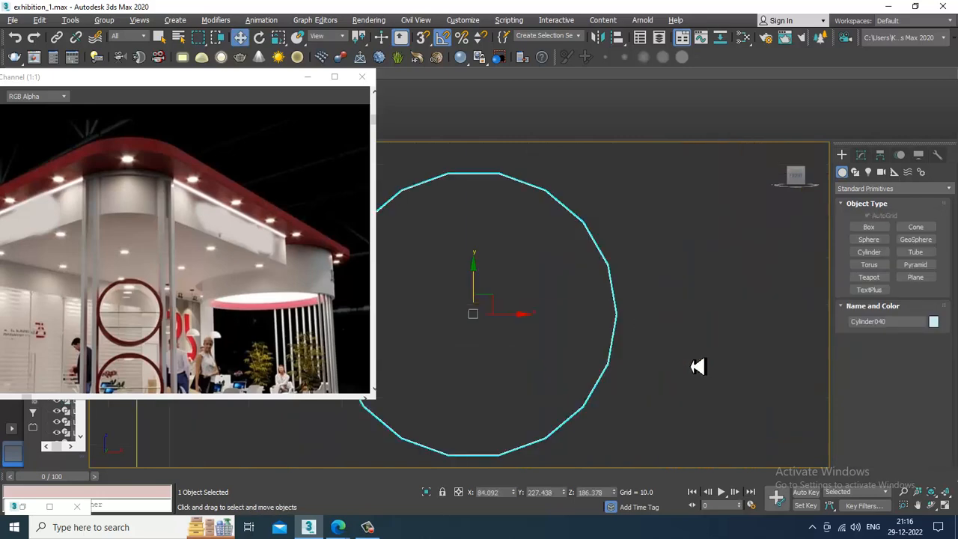
key(alt+w)
alt+middle_drag(646, 337, 661, 372)
key(alt+w)
key(z)
mouse_move(603, 275)
alt+middle_down()
mouse_move(648, 287)
mouse_move(627, 261)
mouse_move(613, 272)
alt+middle_up()
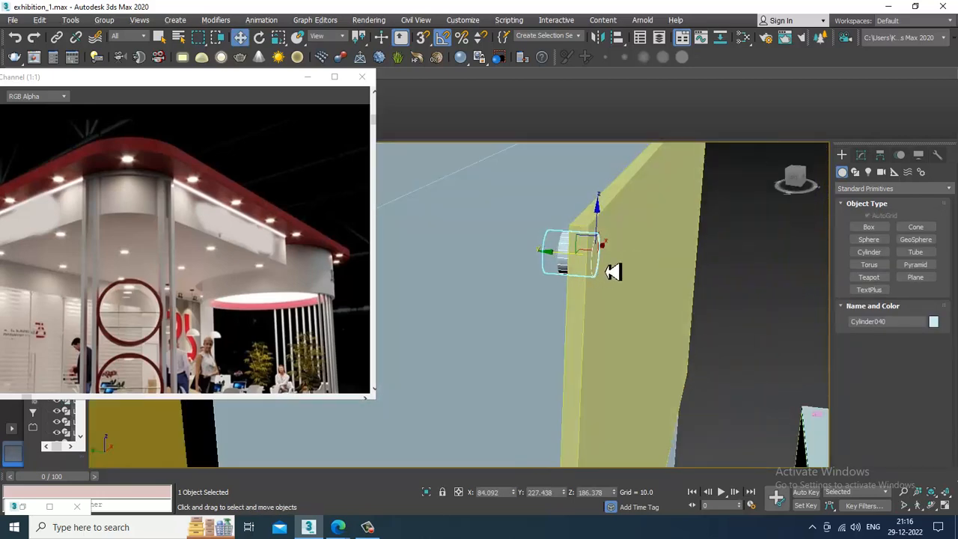
click(862, 156)
drag(942, 340, 928, 250)
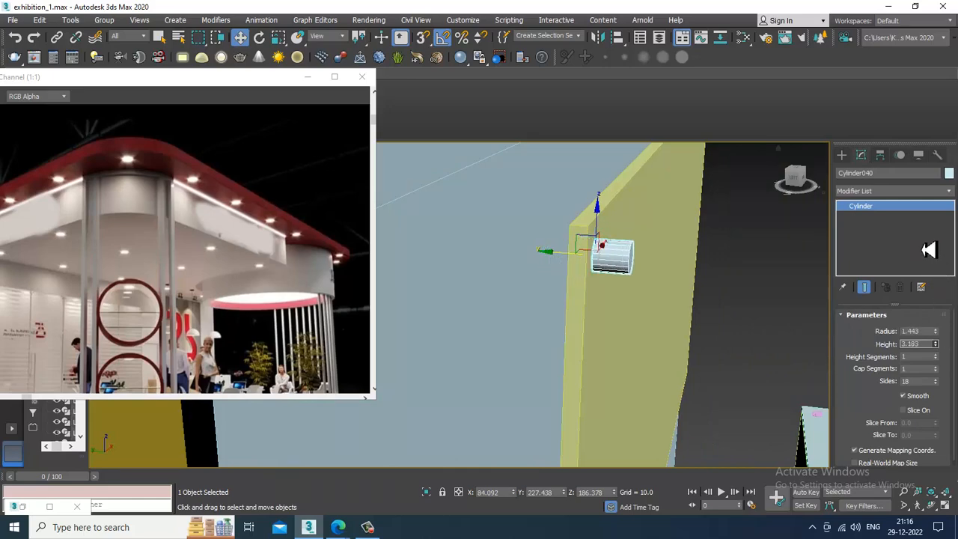
drag(551, 255, 517, 264)
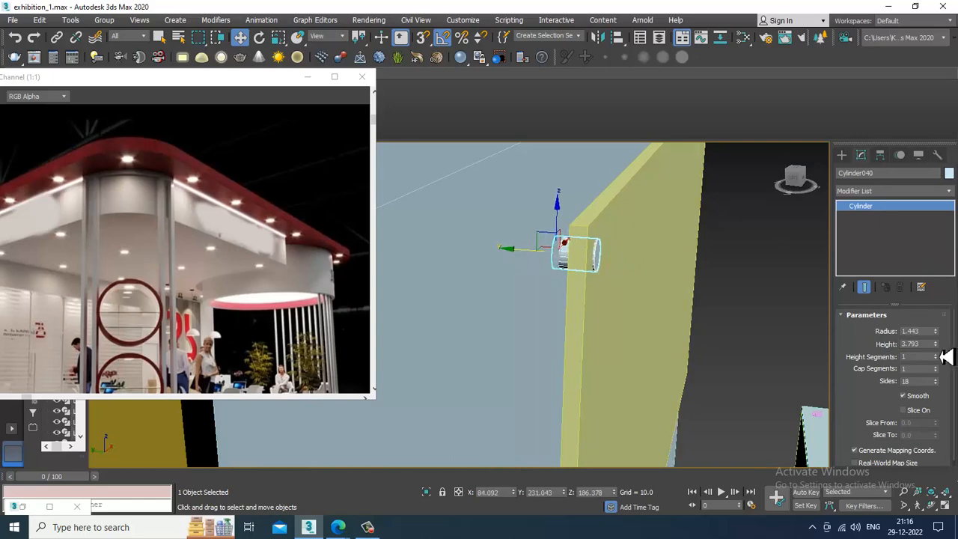
drag(945, 351, 937, 343)
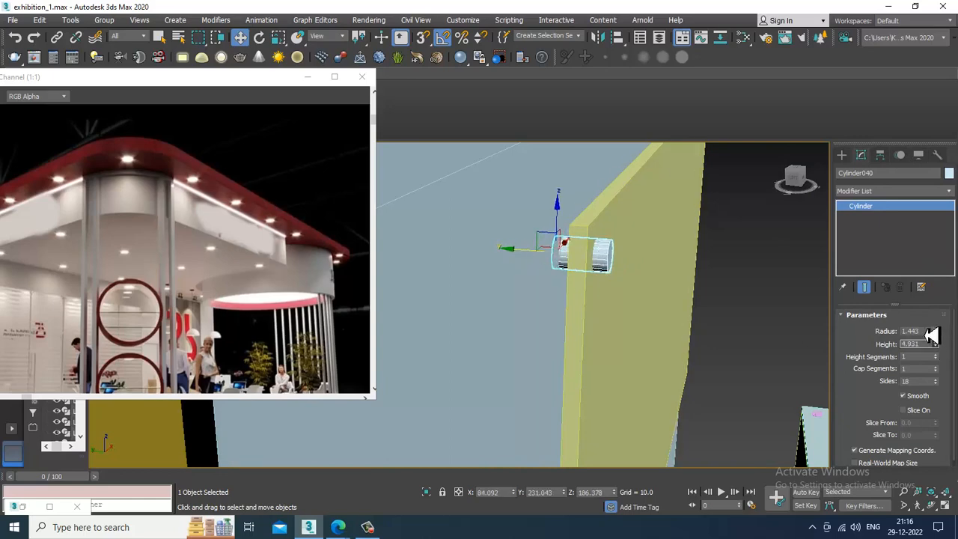
Convert the cylinder to an Editable Poly
scroll(598, 264, up, 10)
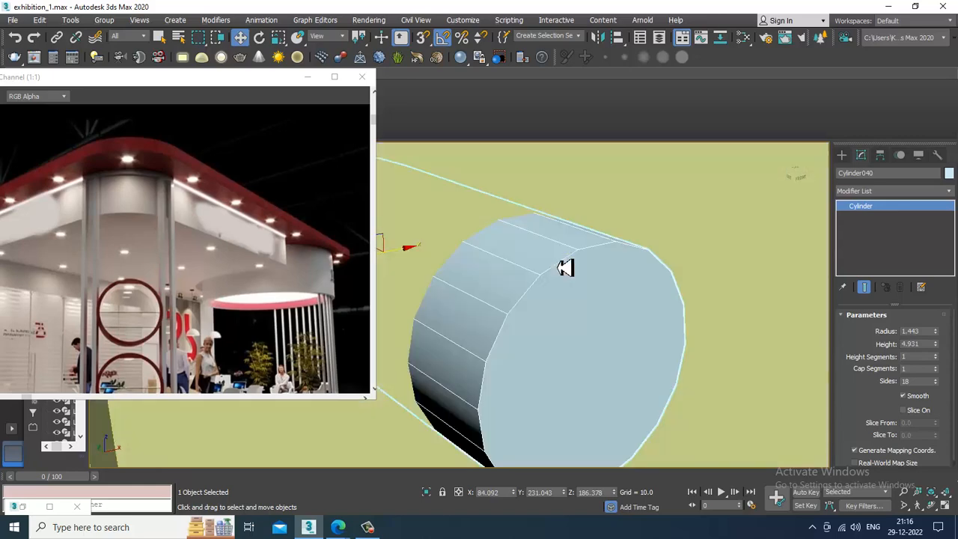
alt+middle_drag(565, 268, 606, 271)
right_click(584, 264)
mouse_move(659, 378)
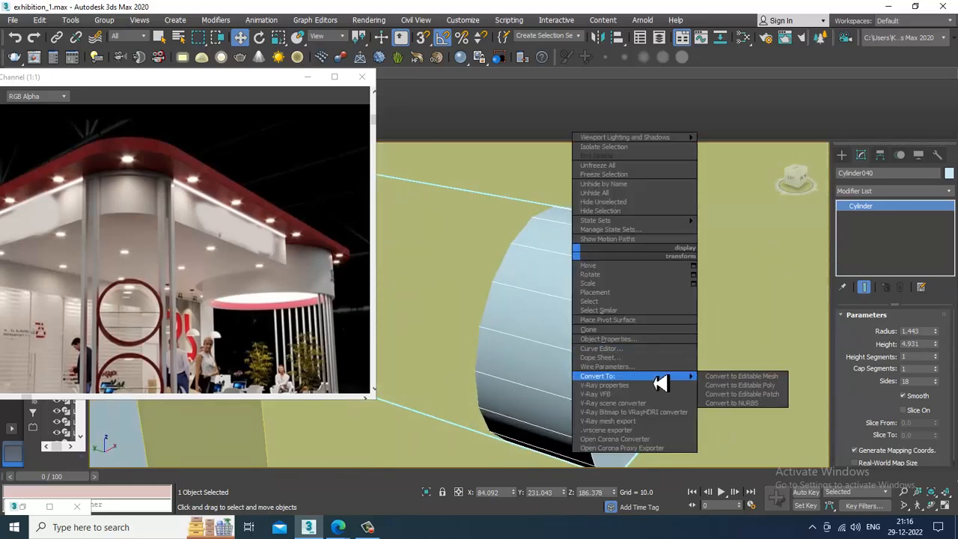
click(716, 385)
scroll(634, 317, down, 10)
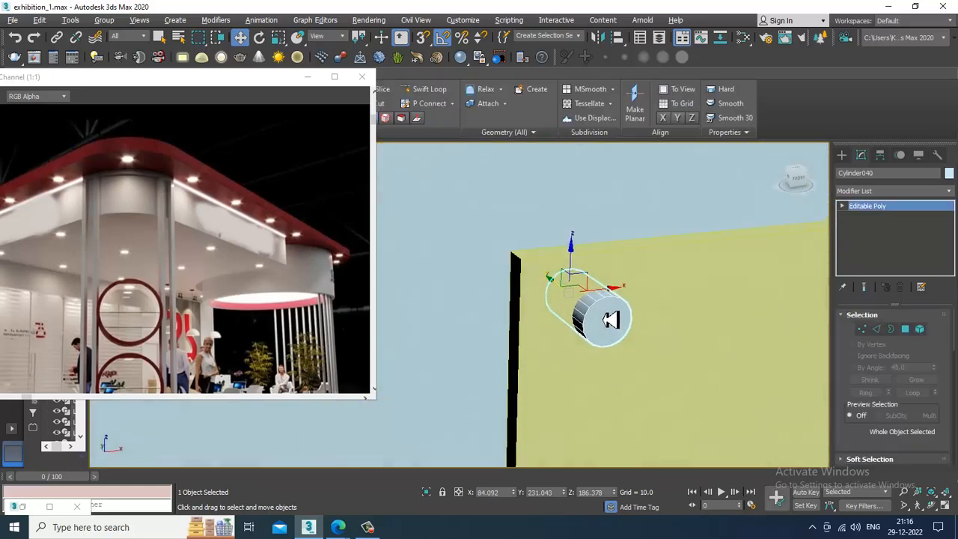
Add an edge loop around the cylinder's protruding front part with Swift Loop and slide its vertices closer to the panel
scroll(636, 308, up, 10)
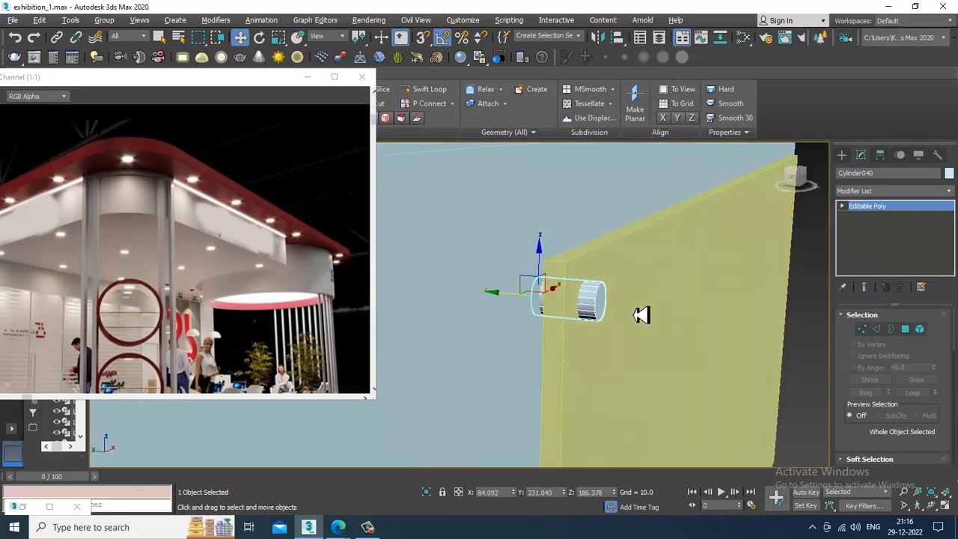
click(427, 89)
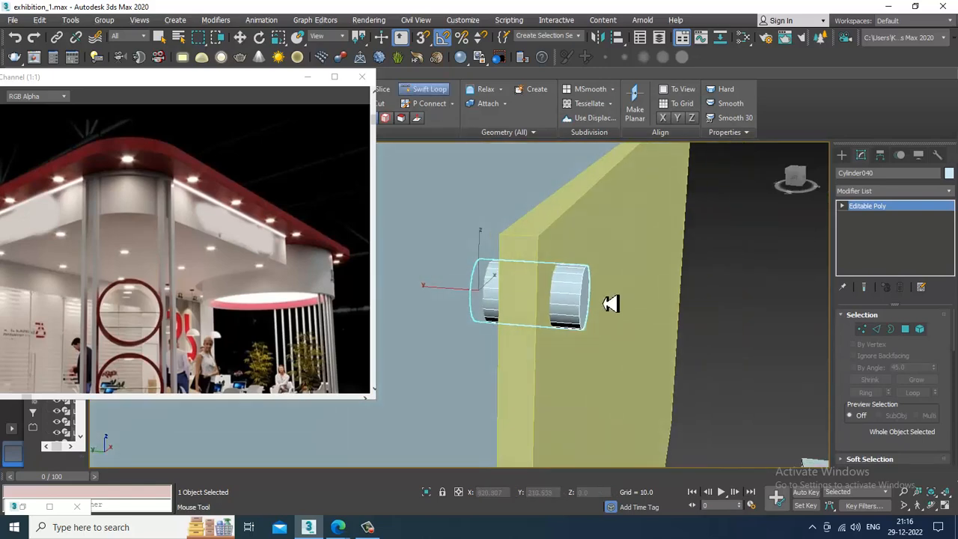
key(w)
alt+middle_drag(702, 308, 583, 297)
key(1)
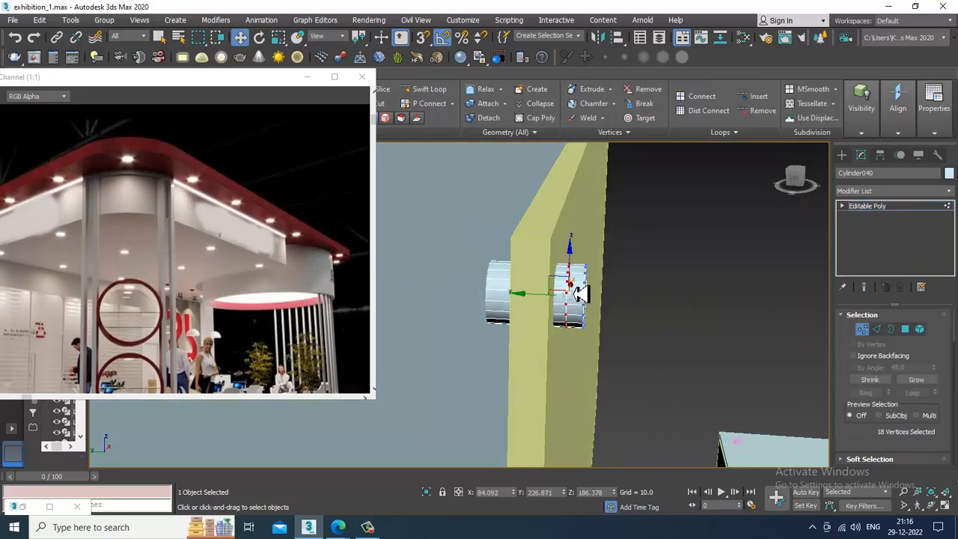
drag(543, 303, 534, 305)
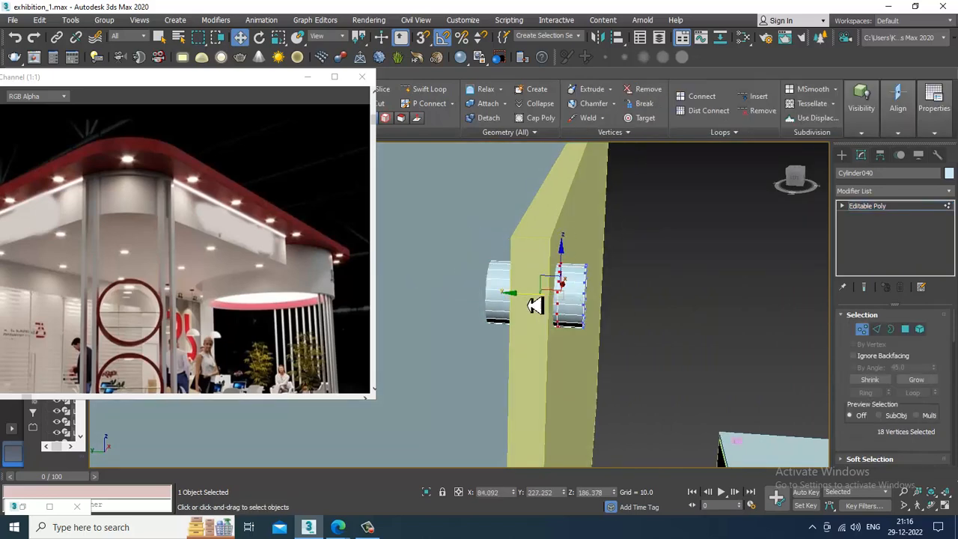
Select the ring of side polygons at the cylinder's front end and extrude them outward by 0.199 to form a cap
key(2)
click(584, 299)
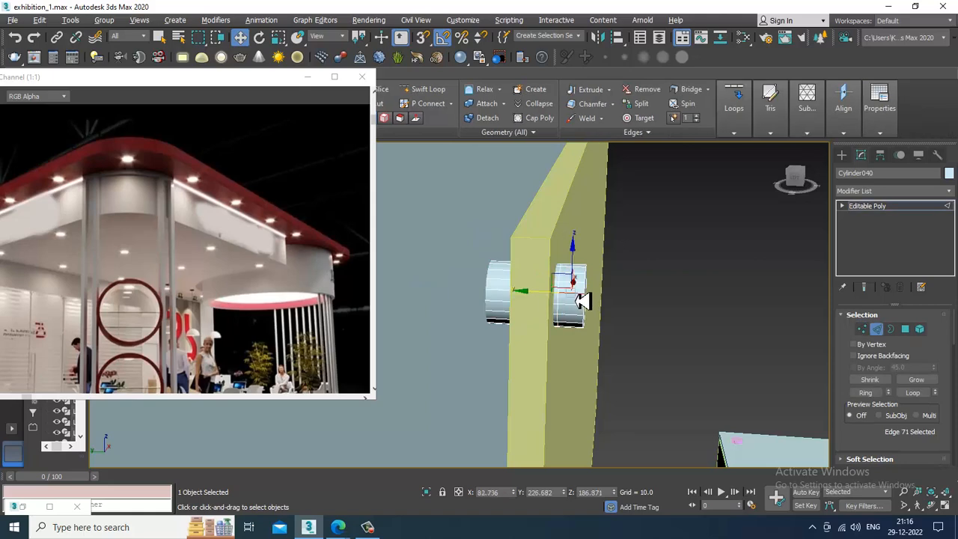
double_click(584, 300)
drag(881, 440, 892, 331)
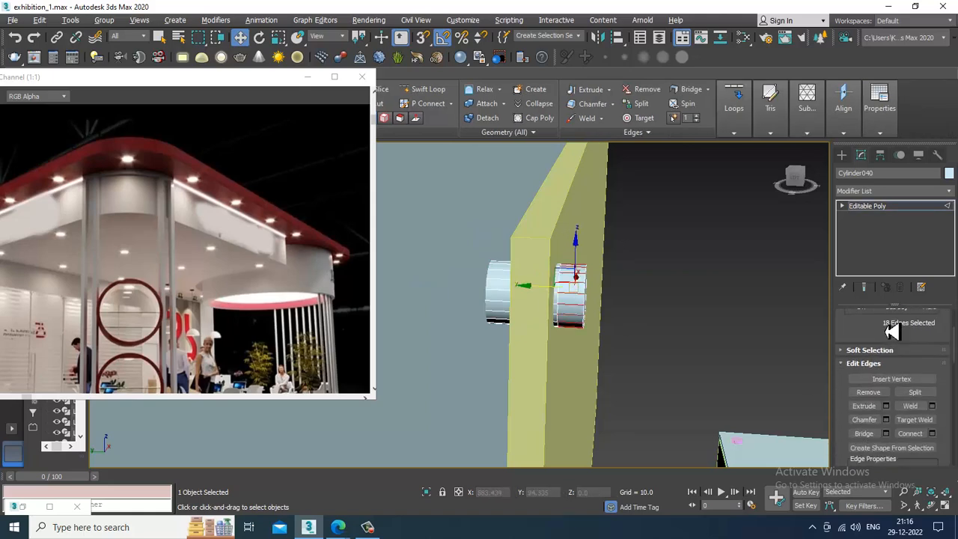
scroll(926, 374, up, 3)
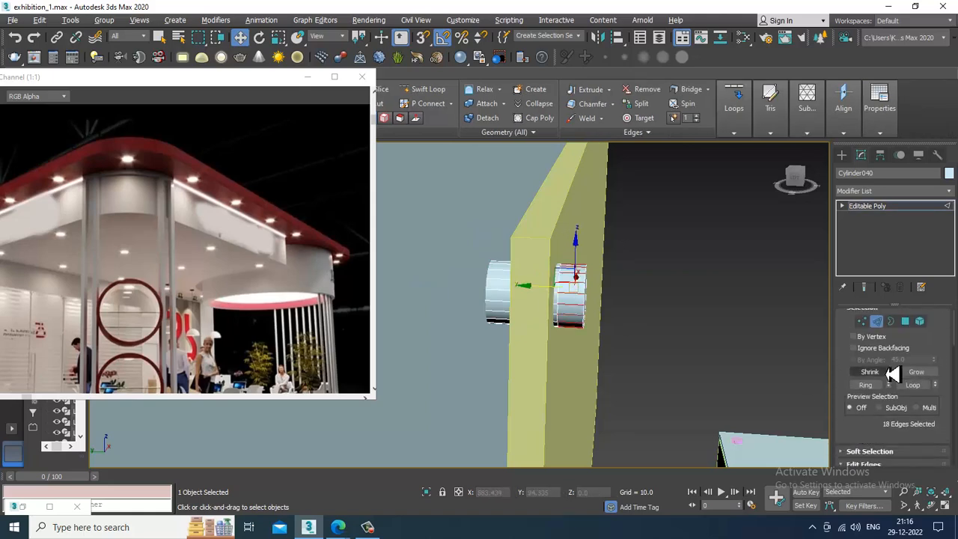
click(905, 321)
scroll(874, 442, down, 3)
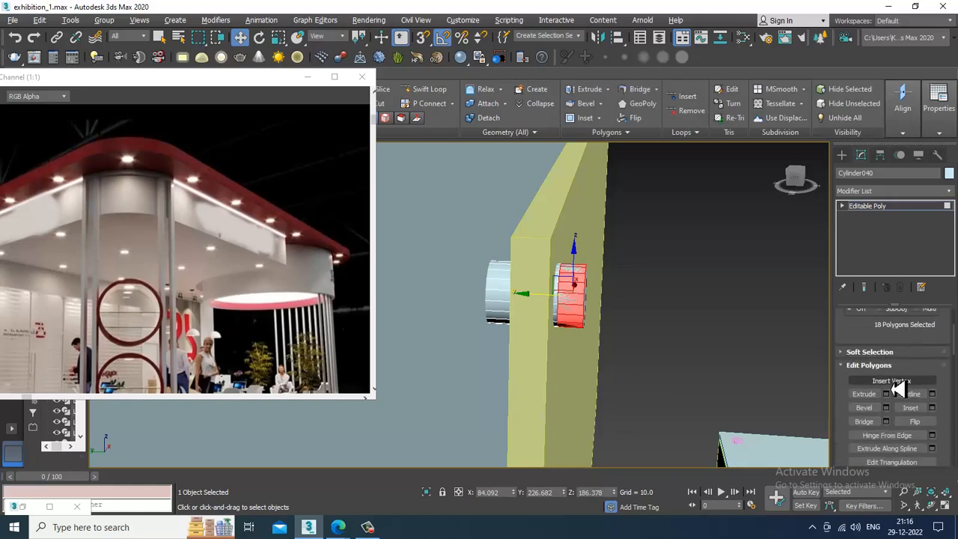
click(886, 394)
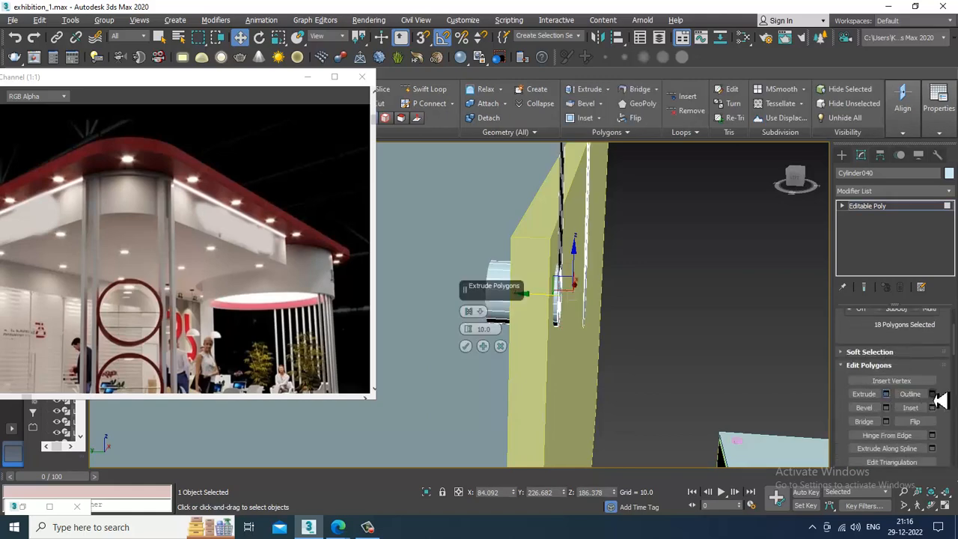
click(494, 311)
click(506, 340)
drag(475, 341, 497, 383)
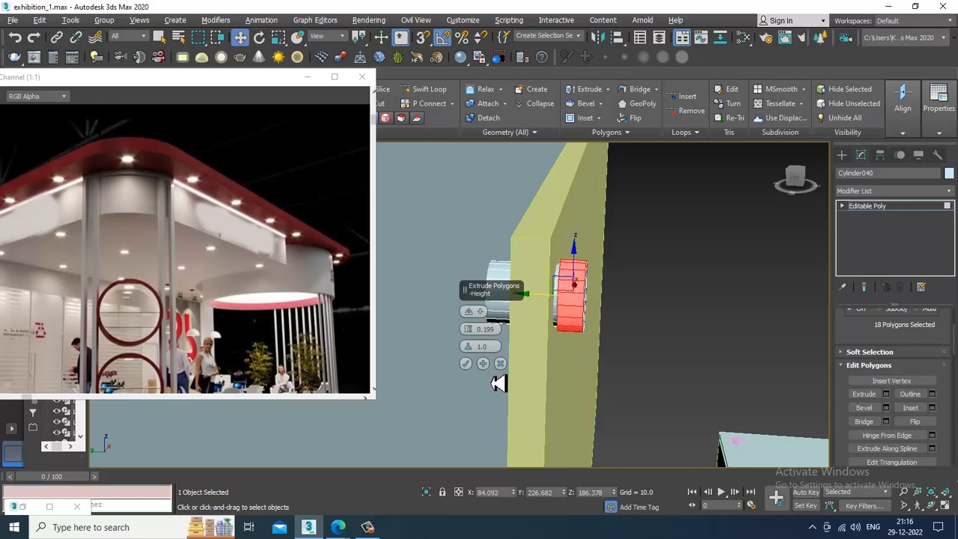
click(465, 363)
mouse_move(598, 315)
alt+middle_down()
mouse_move(548, 304)
mouse_move(580, 306)
alt+middle_up()
click(897, 208)
In the front view, copy the capped cylinder horizontally beyond the panel's right edge as a single Copy
scroll(653, 312, down, 5)
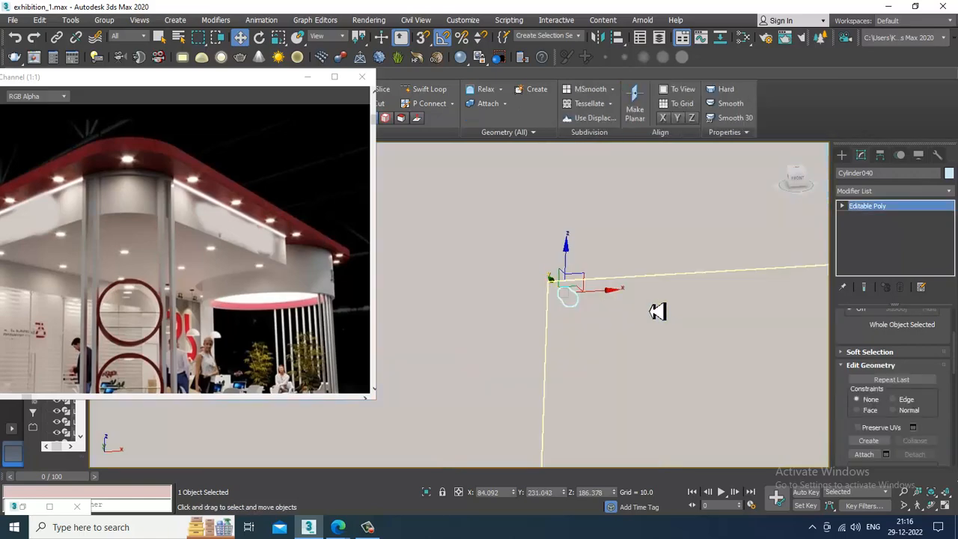
middle_drag(653, 312, 562, 280)
key(z)
key(alt+w)
middle_drag(639, 235, 583, 240)
key(alt+w)
scroll(587, 247, down, 10)
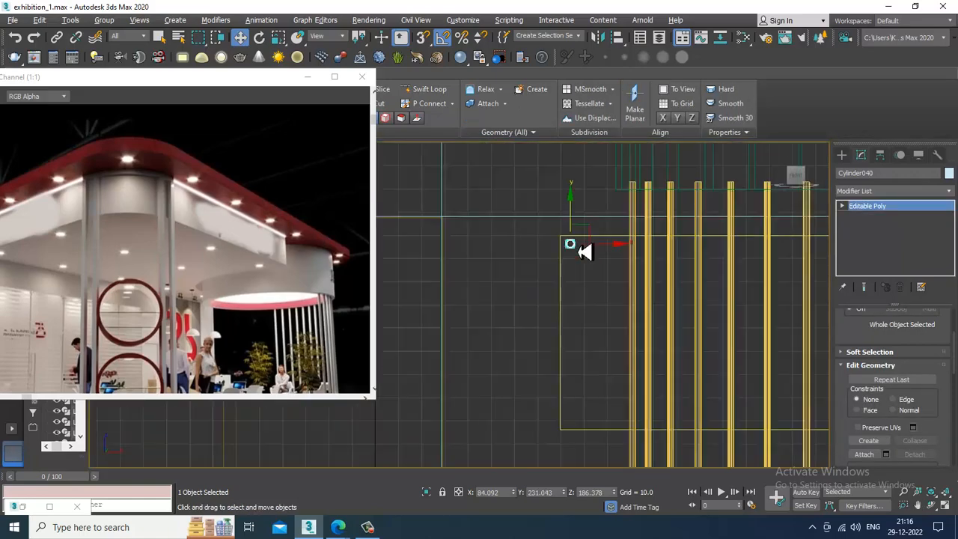
drag(473, 253, 793, 262)
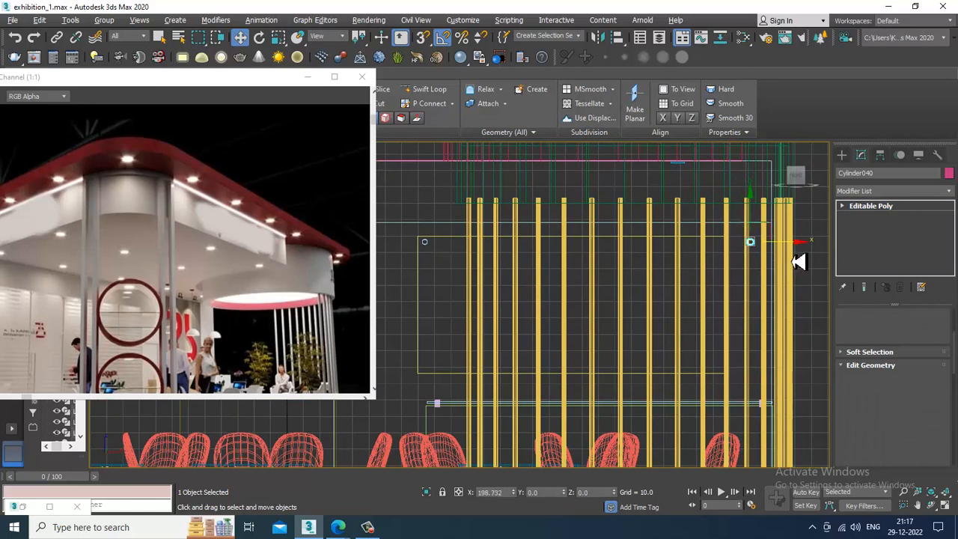
shift+drag(811, 259, 796, 276)
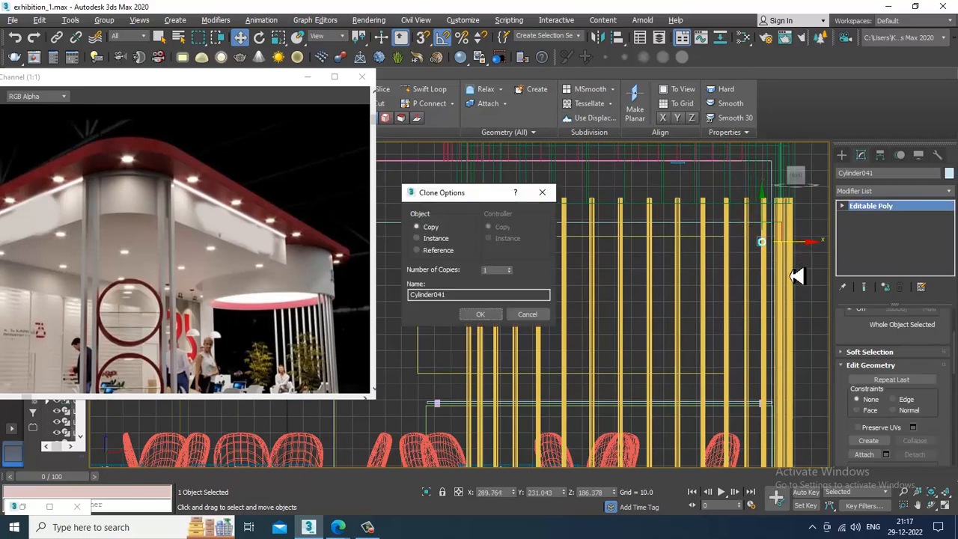
click(490, 314)
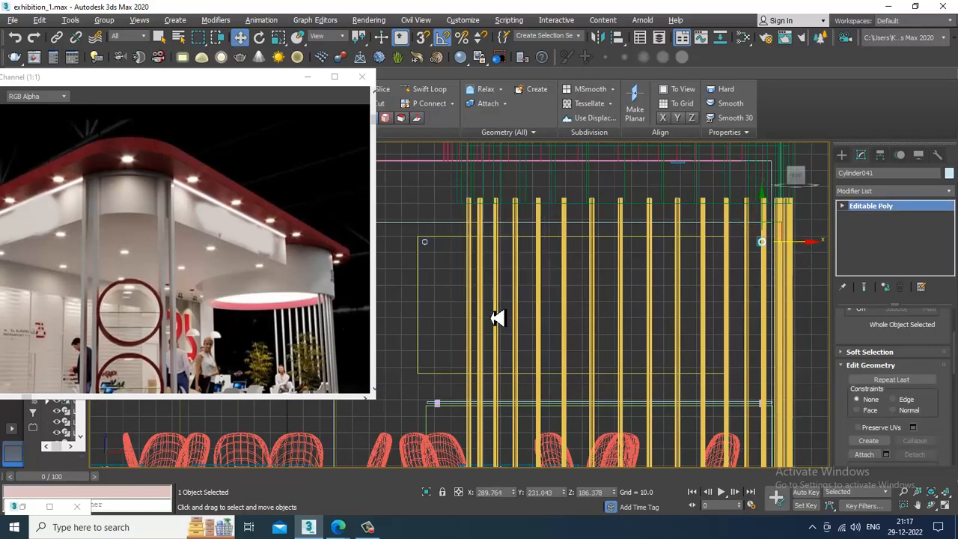
Move the copied cylinder back inside the panel's upper-right corner and select both cylinders
scroll(759, 255, up, 4)
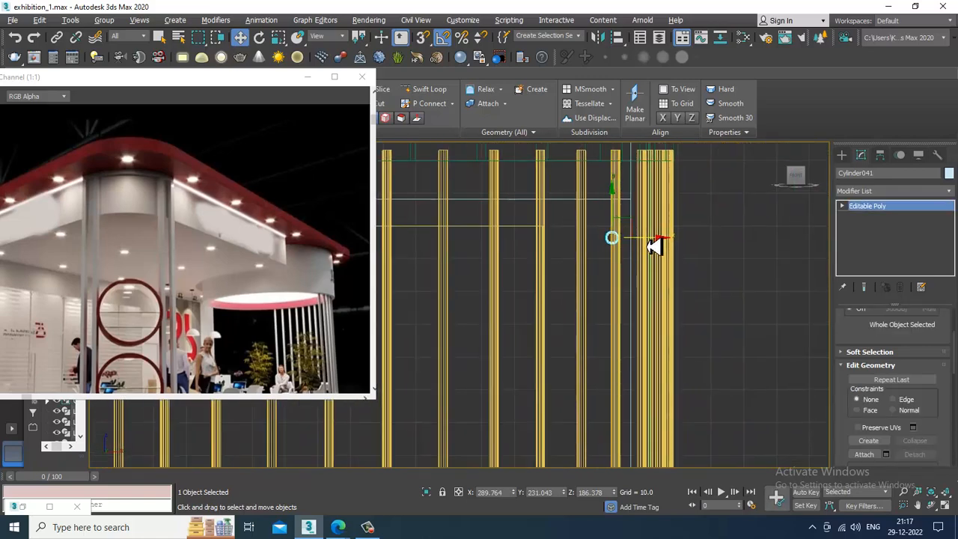
scroll(539, 252, down, 3)
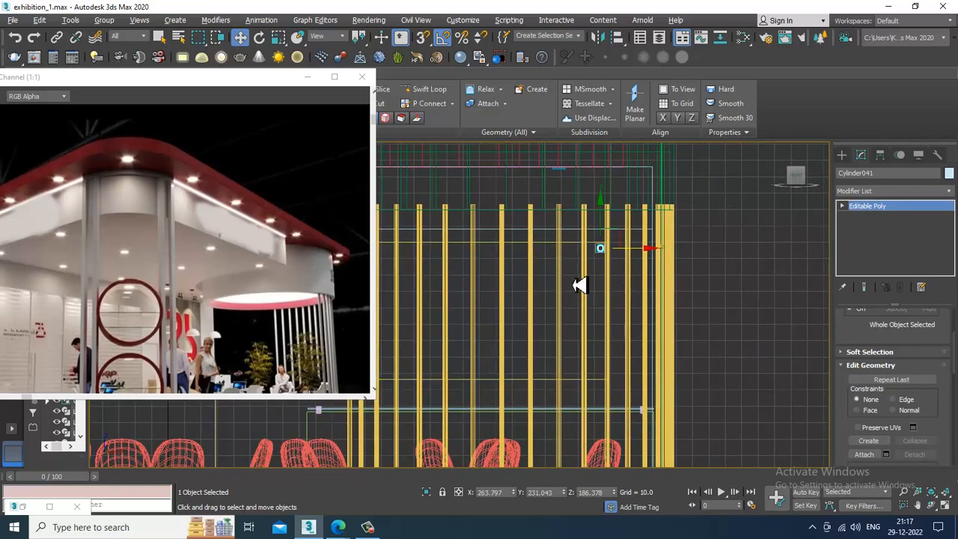
scroll(636, 269, down, 2)
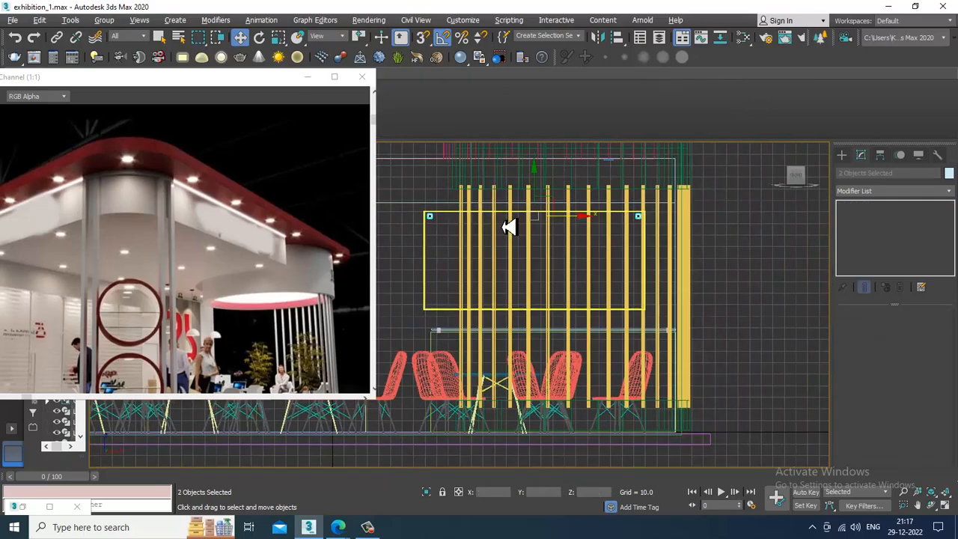
Copy both selected cylinders straight down to the wall panel's two lower corners in the front view
click(369, 527)
click(369, 526)
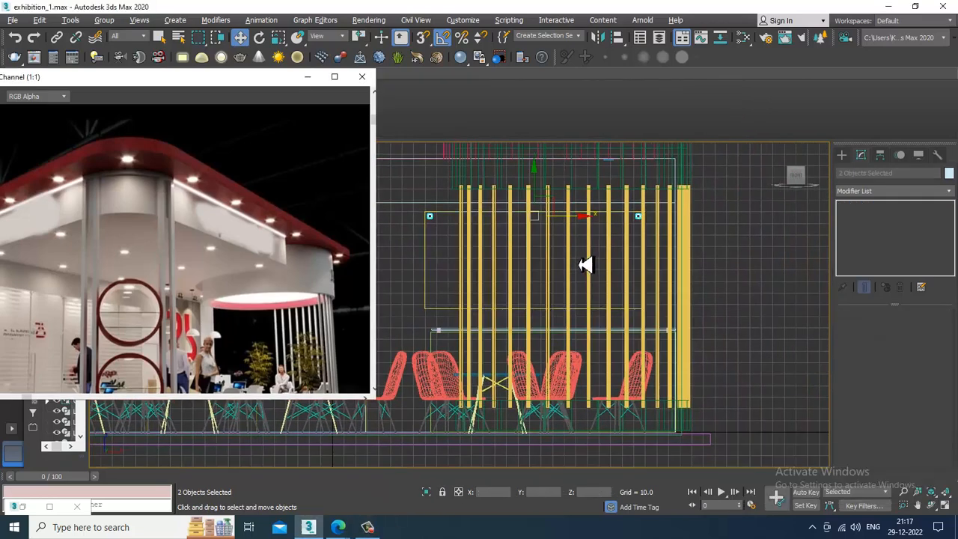
scroll(579, 207, up, 3)
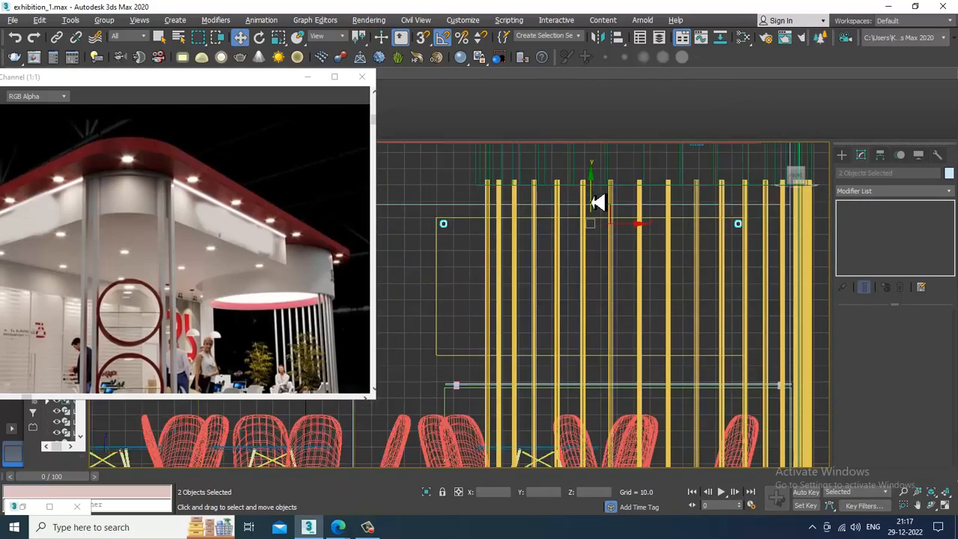
mouse_move(599, 203)
mouse_down()
mouse_move(630, 315)
mouse_move(622, 326)
mouse_up()
click(485, 318)
key(alt+w)
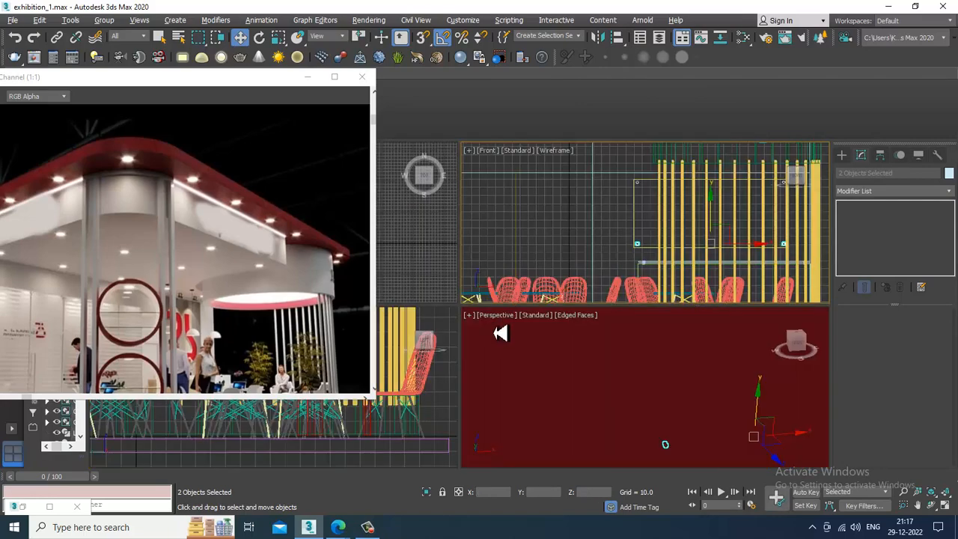
Select the four chairs around the front round table in the perspective view and ungroup them
middle_click(695, 387)
key(alt+w)
key(z)
scroll(645, 355, down, 5)
alt+middle_drag(645, 344, 604, 292)
scroll(603, 293, down, 3)
scroll(605, 297, up, 3)
click(645, 353)
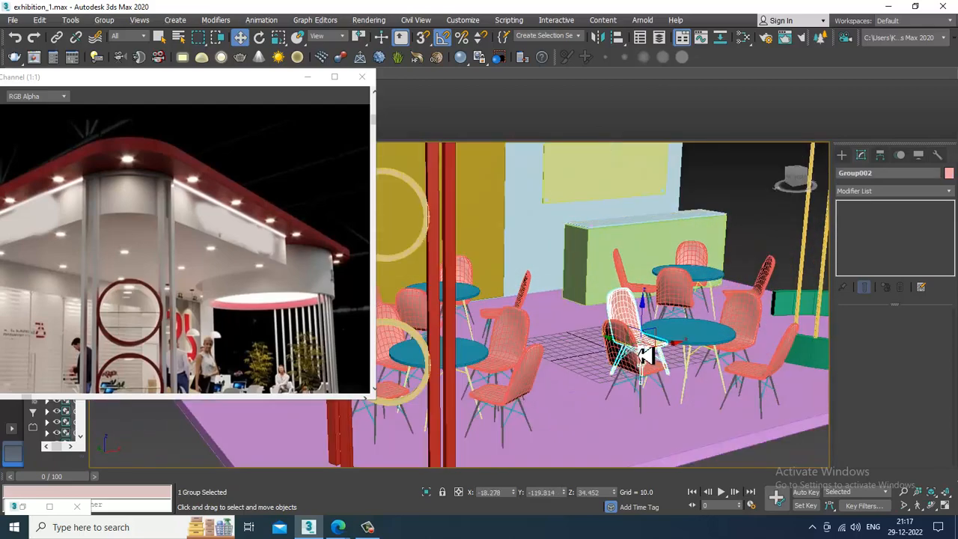
ctrl+click(640, 357)
ctrl+click(758, 369)
ctrl+click(739, 321)
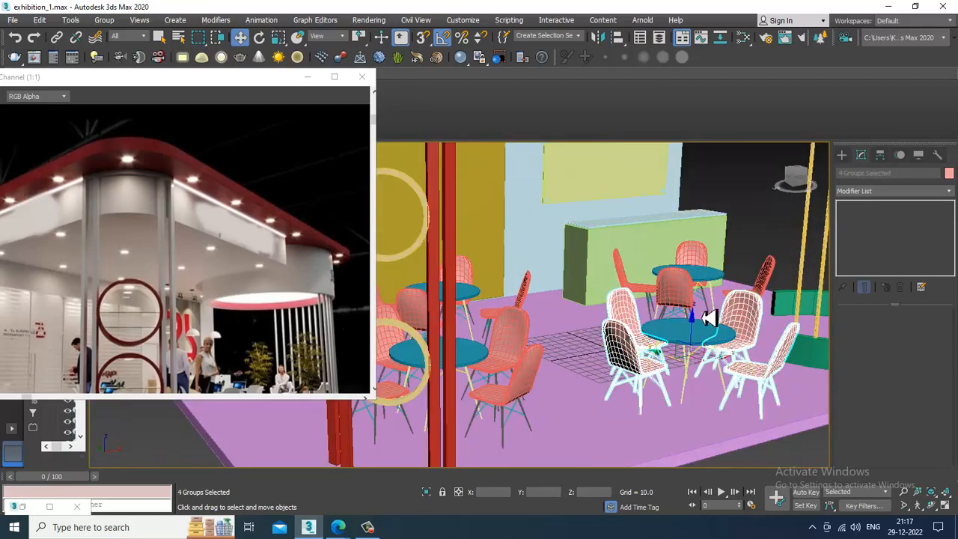
alt+middle_drag(694, 338, 678, 329)
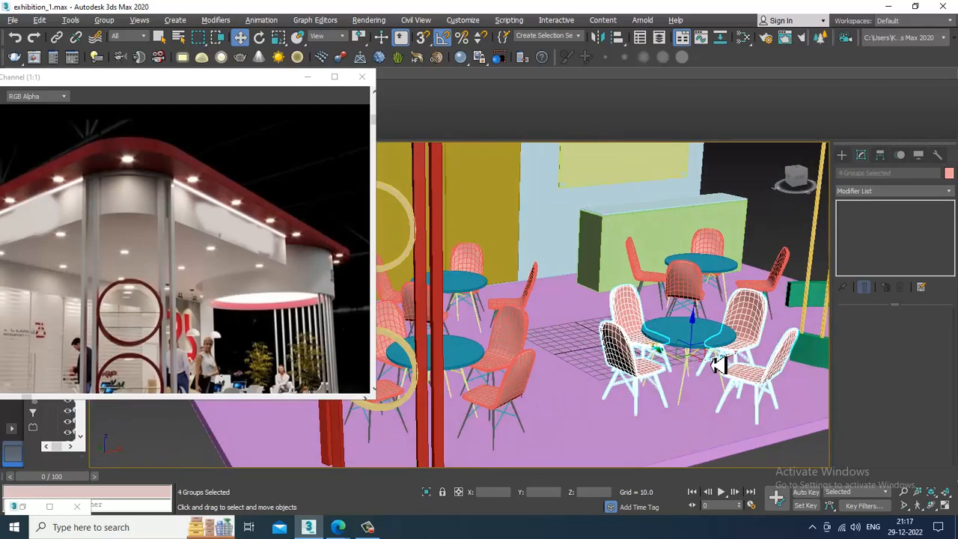
click(104, 19)
click(126, 58)
Select the four legs and four cross braces of the front chair
scroll(592, 288, down, 6)
click(645, 367)
scroll(488, 274, up, 7)
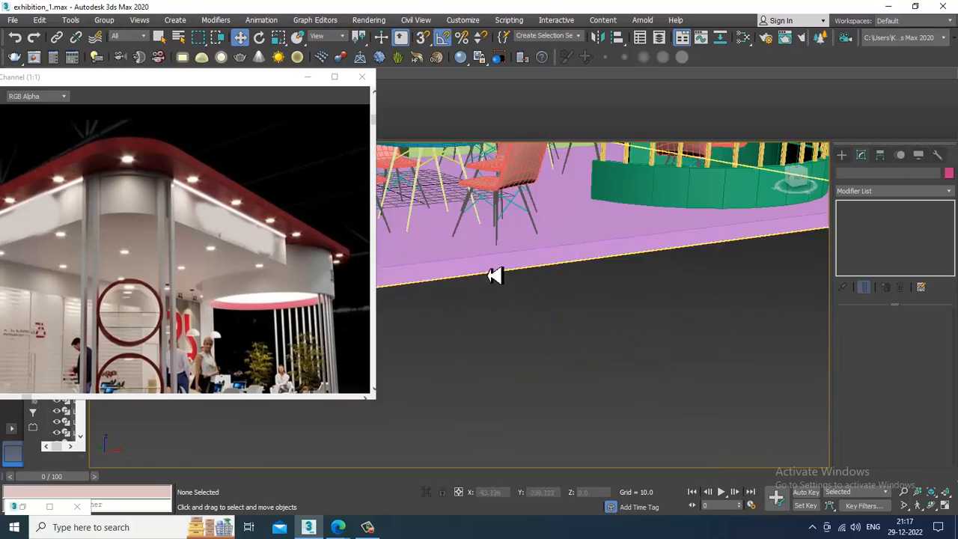
middle_drag(488, 274, 569, 297)
scroll(533, 287, up, 4)
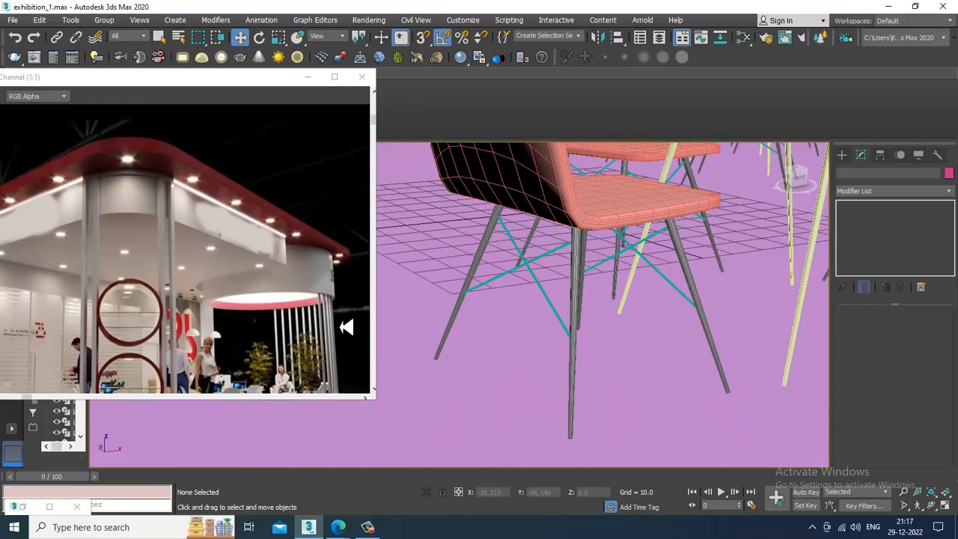
middle_drag(343, 328, 307, 251)
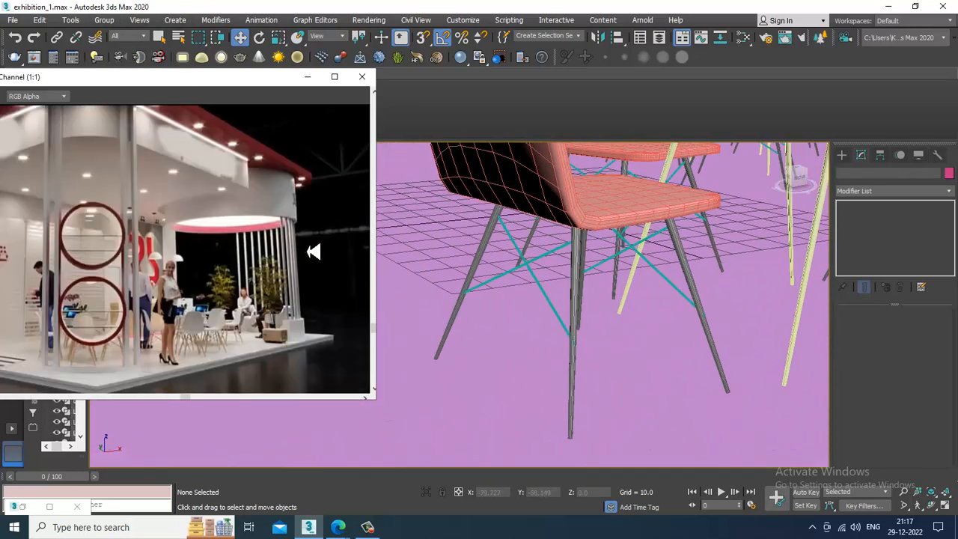
click(578, 292)
ctrl+click(533, 268)
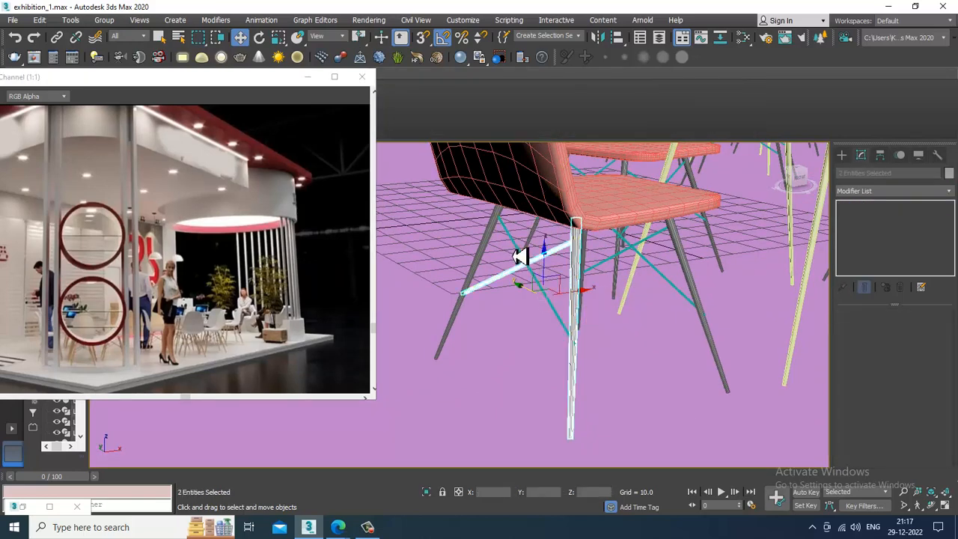
ctrl+click(494, 238)
alt+middle_drag(676, 263, 635, 274)
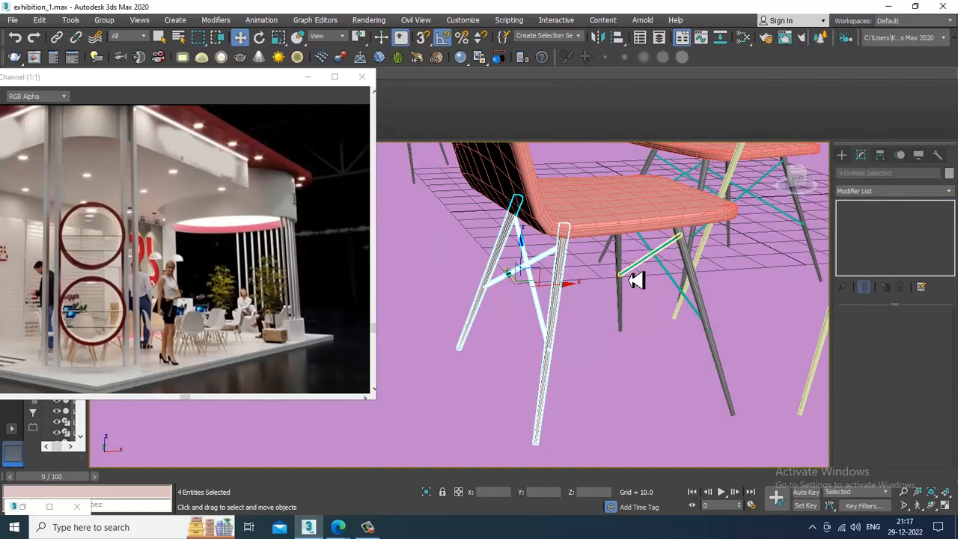
ctrl+click(616, 259)
ctrl+click(663, 265)
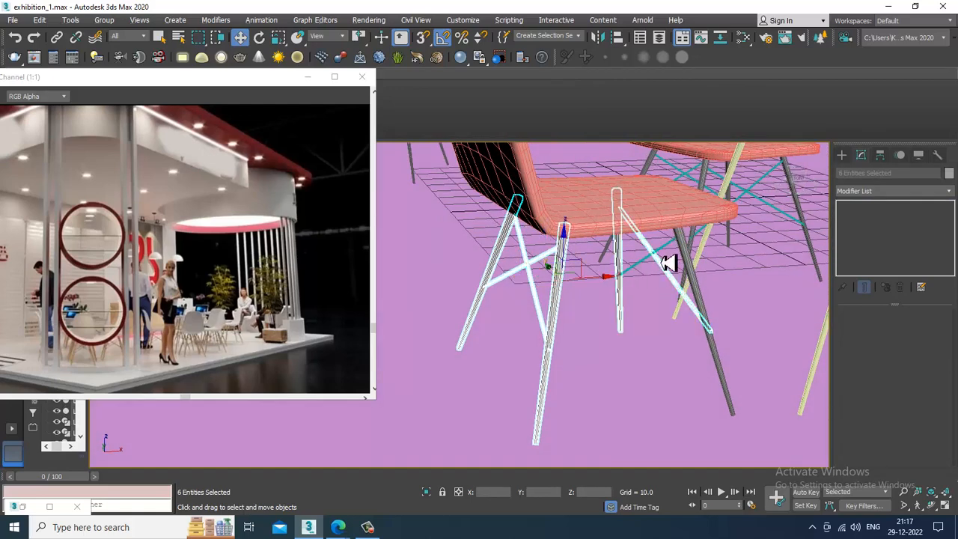
ctrl+click(665, 255)
ctrl+click(690, 270)
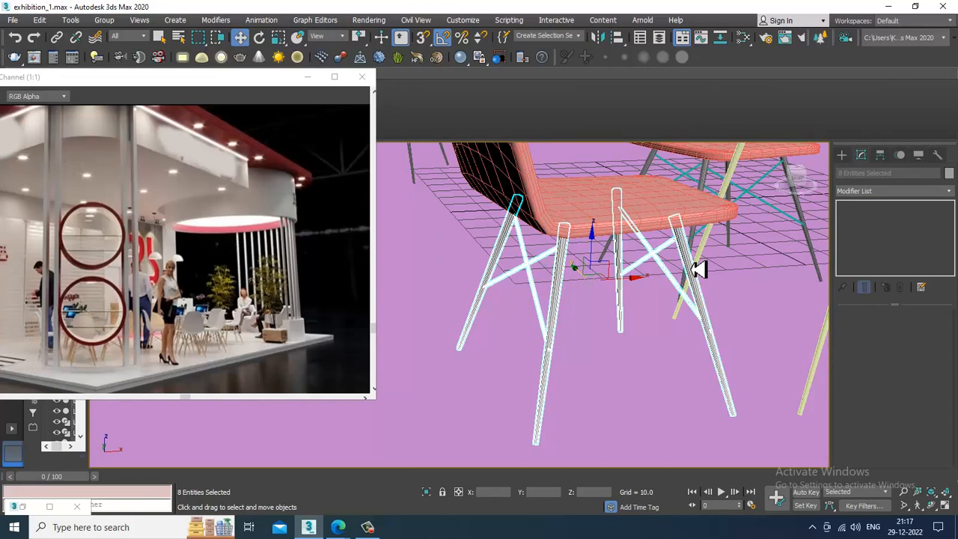
Create a new VRayMtl in the Slate Material Editor and name it chrome
key(m)
middle_drag(533, 330, 545, 175)
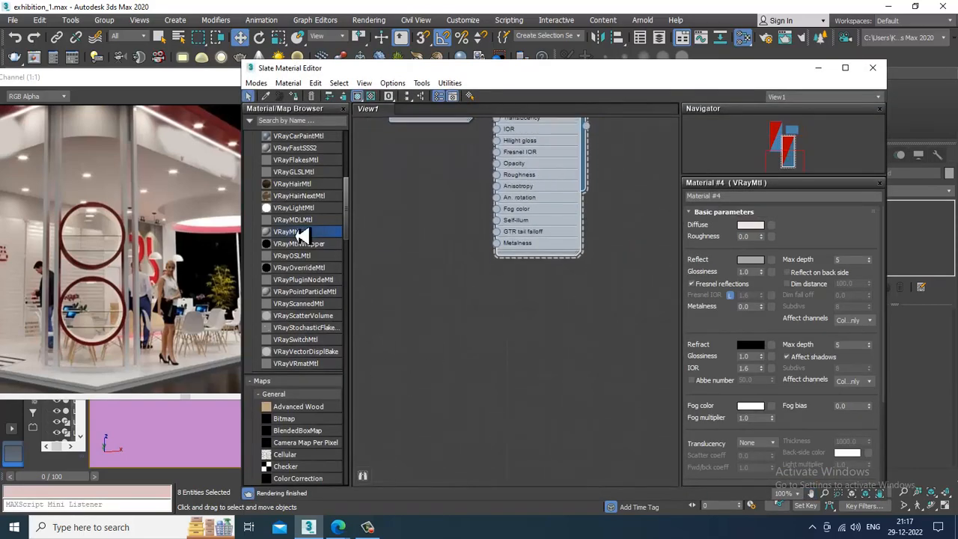
drag(455, 281, 455, 274)
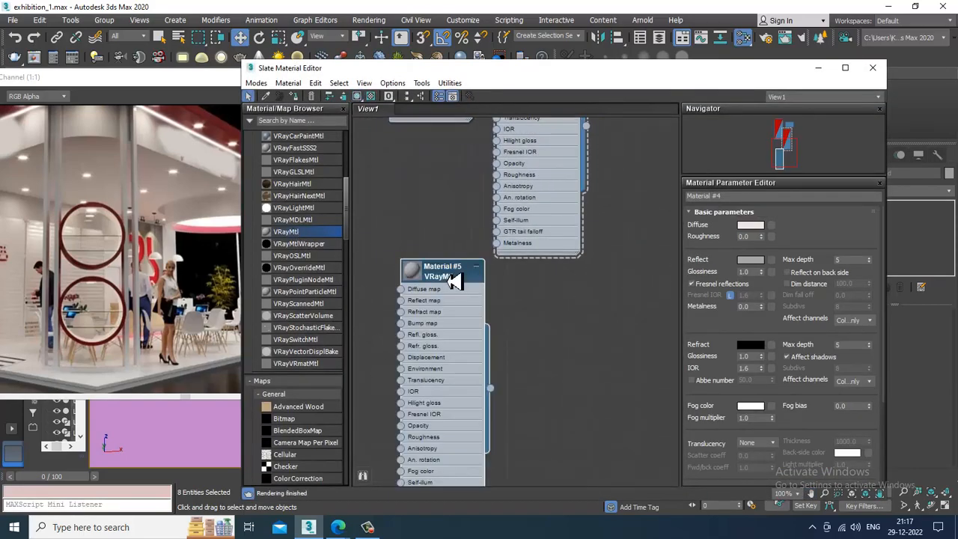
click(428, 274)
click(745, 198)
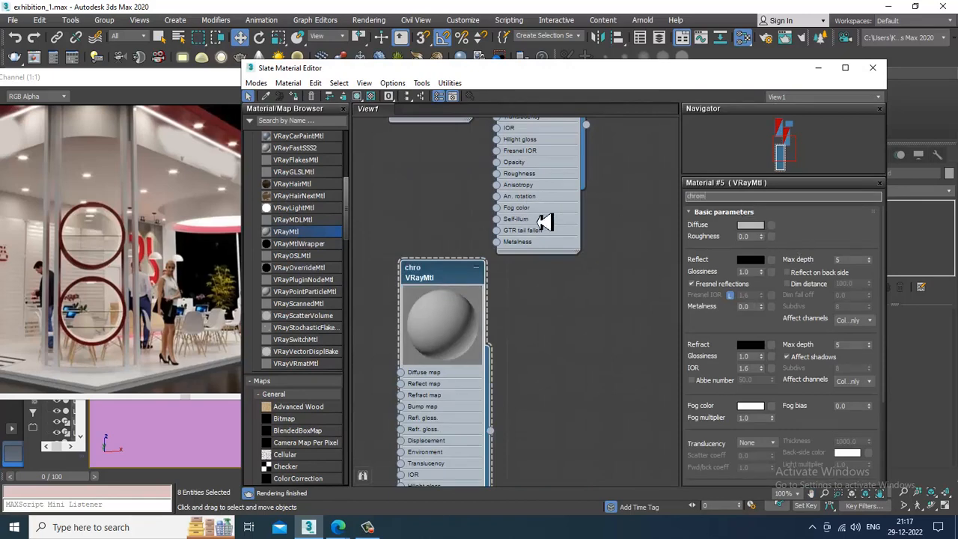
Set the chrome material's diffuse and reflection colours to pure white
click(756, 227)
drag(351, 134, 355, 171)
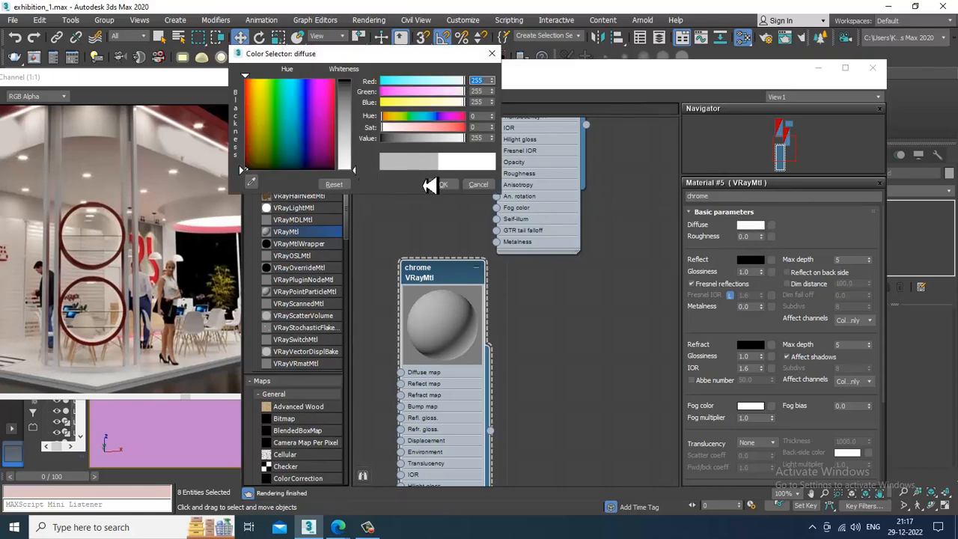
click(441, 186)
click(750, 261)
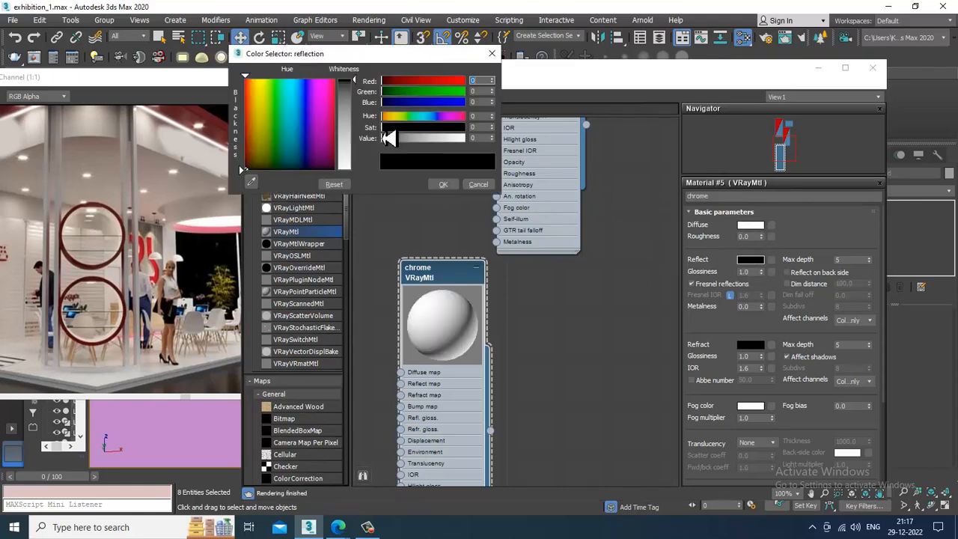
drag(363, 88, 364, 178)
click(444, 185)
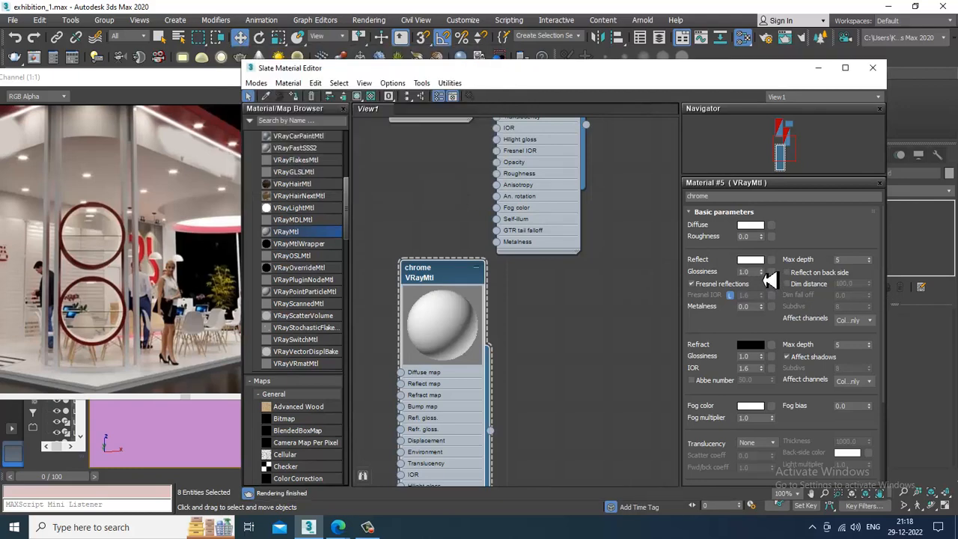
Unlock the chrome material's Fresnel IOR and set it to 88.12, with reflection glossiness at 1.0
click(731, 296)
drag(162, 336, 898, 374)
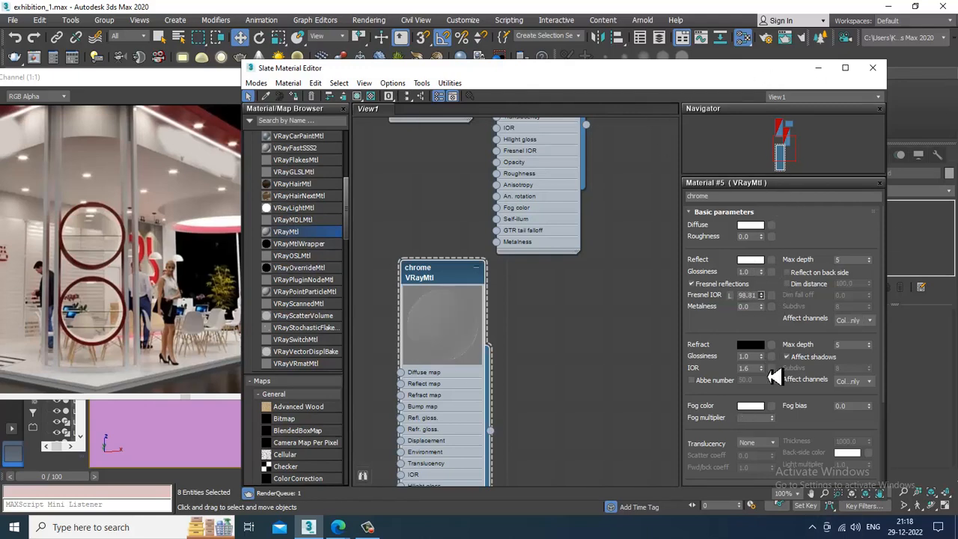
drag(774, 265, 784, 414)
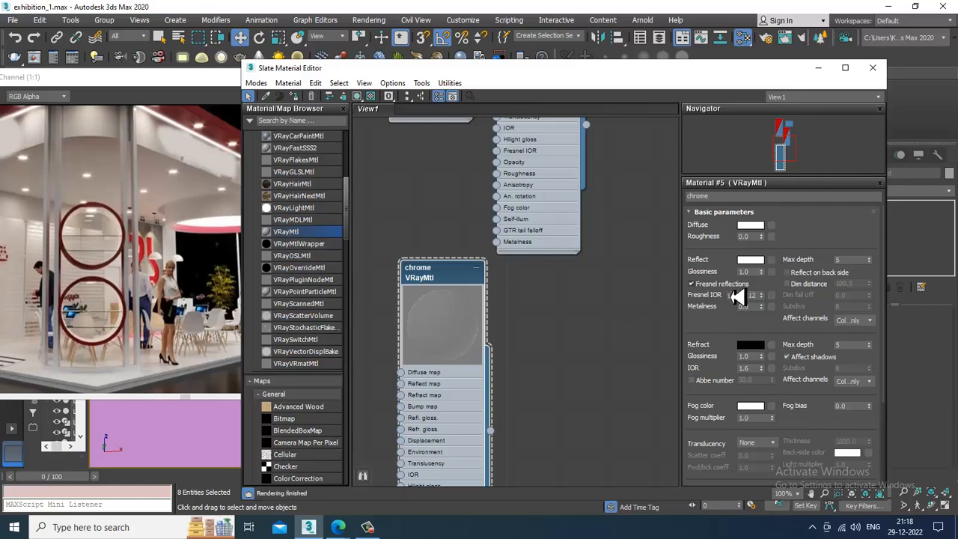
drag(768, 280, 772, 298)
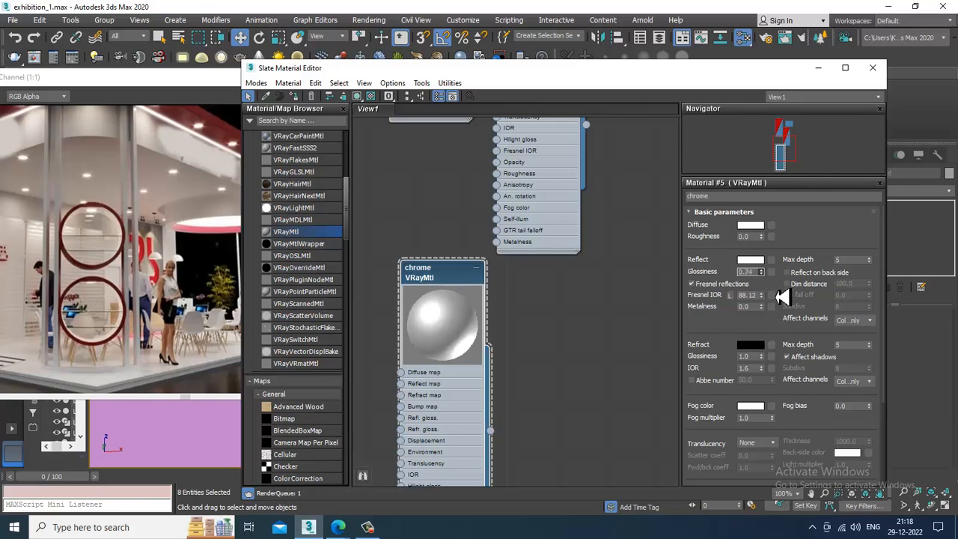
drag(782, 296, 782, 276)
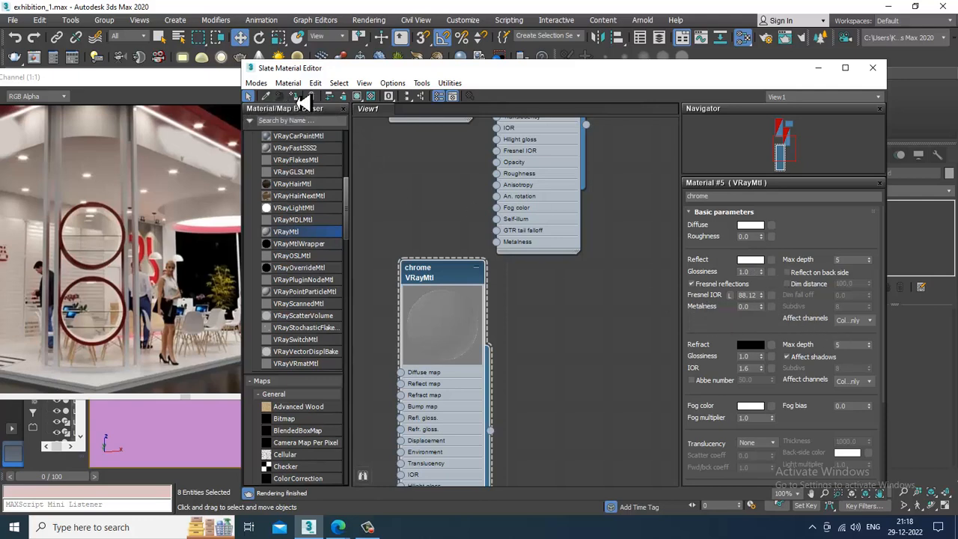
Assign the chrome material to the selected chair legs and braces, shown shaded in the viewport, and close the material editor
click(357, 96)
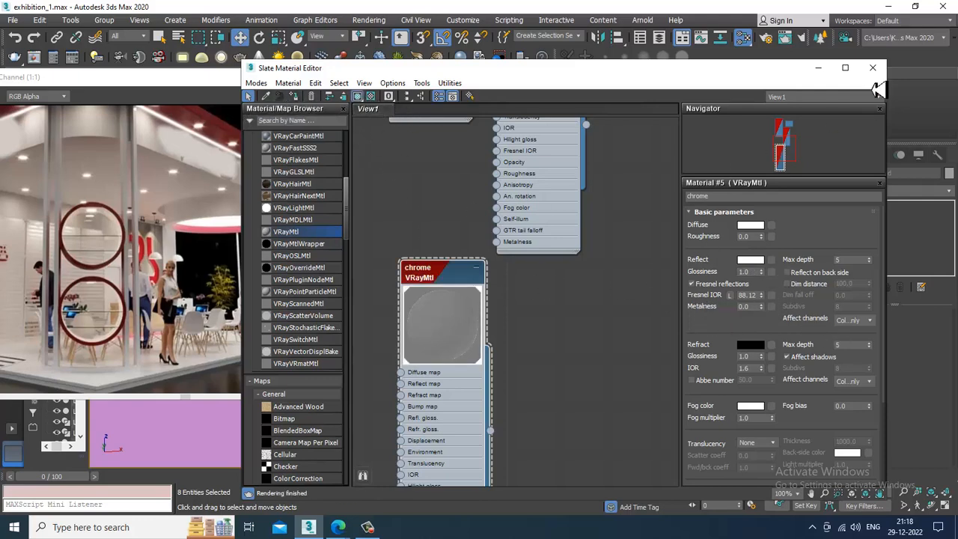
click(873, 68)
middle_drag(556, 320, 550, 282)
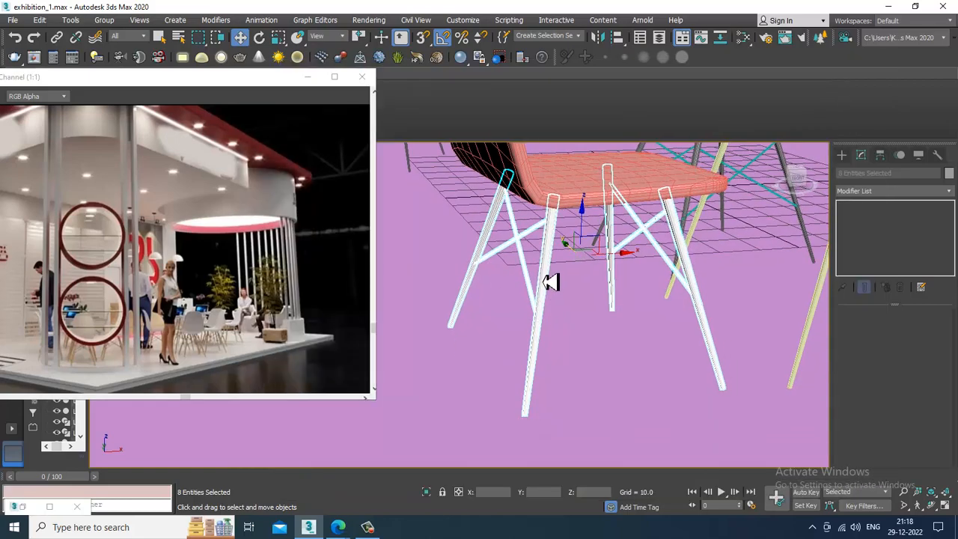
Select the booth floor and assign Material #4 to it
click(443, 355)
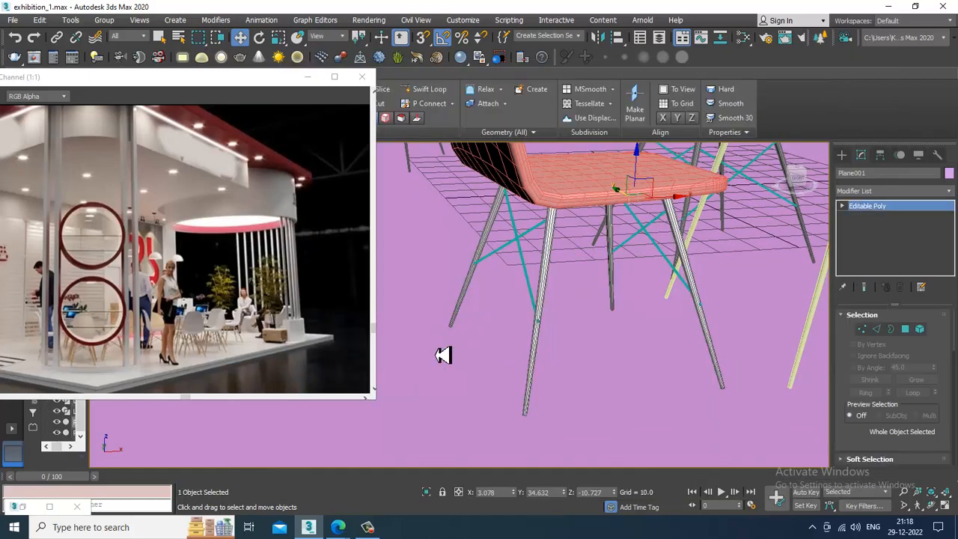
key(m)
middle_drag(545, 192, 559, 469)
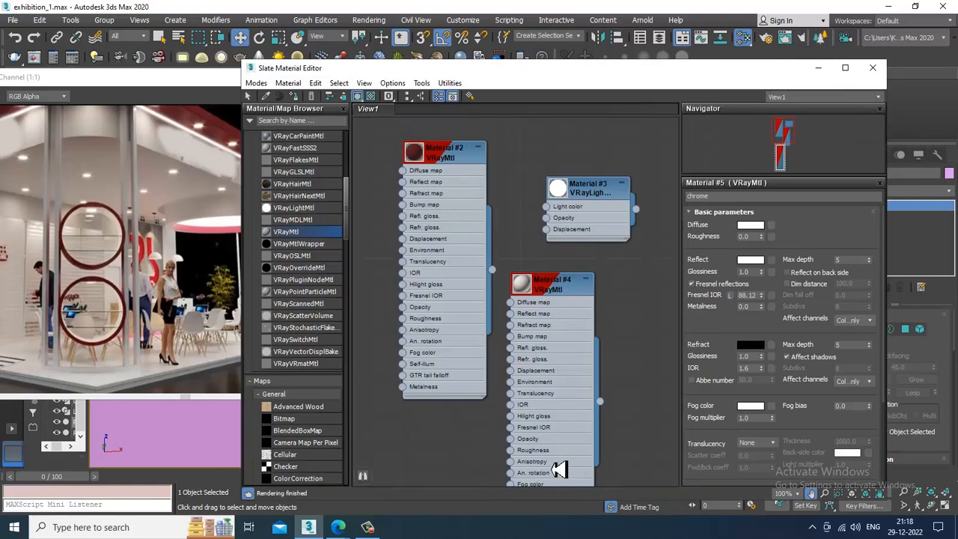
double_click(552, 298)
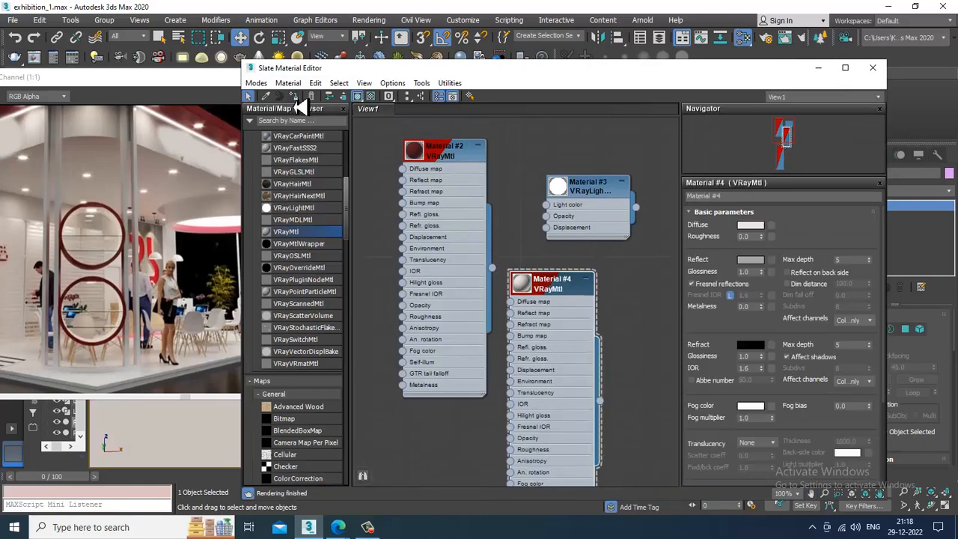
click(818, 67)
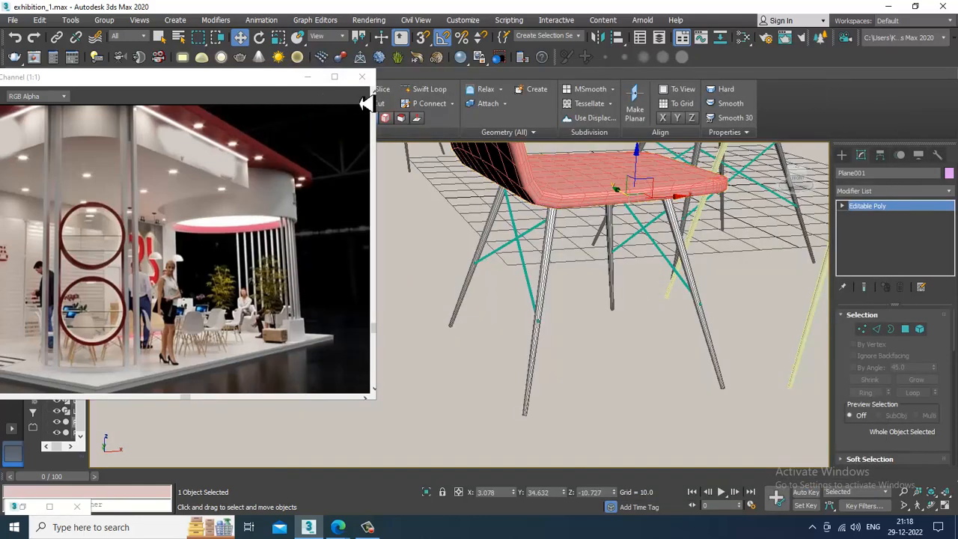
Select the front chair's four cross braces, assign the chrome material to them and clear the selection
click(528, 241)
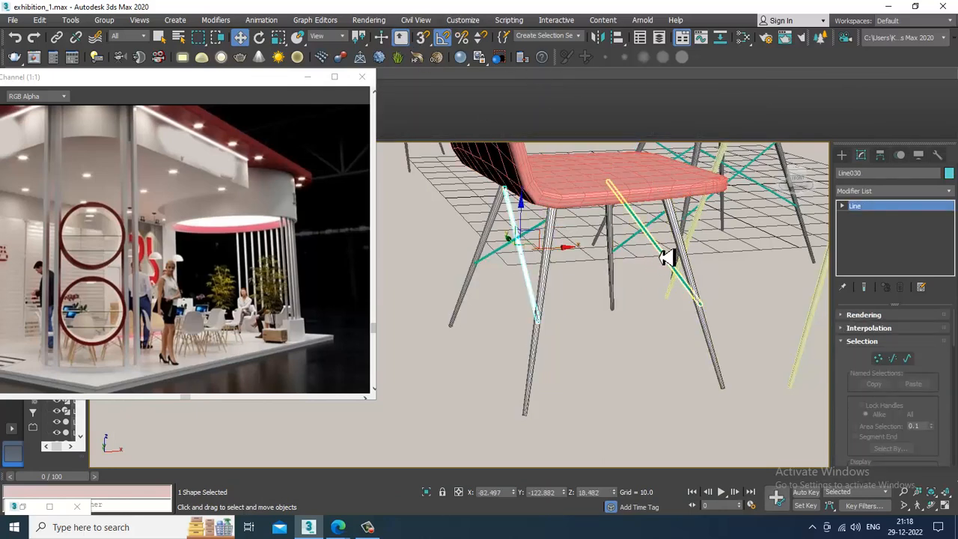
ctrl+click(666, 256)
ctrl+click(665, 227)
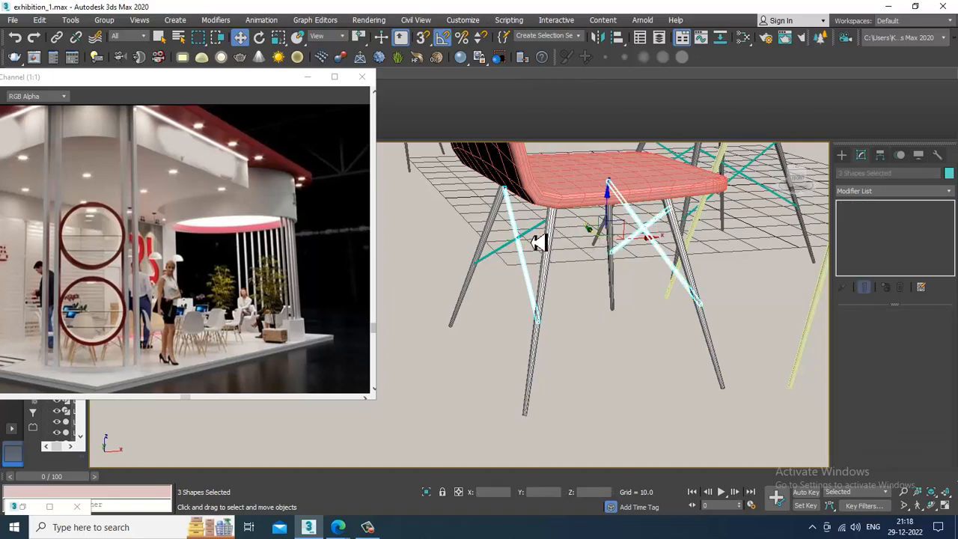
ctrl+click(538, 238)
key(m)
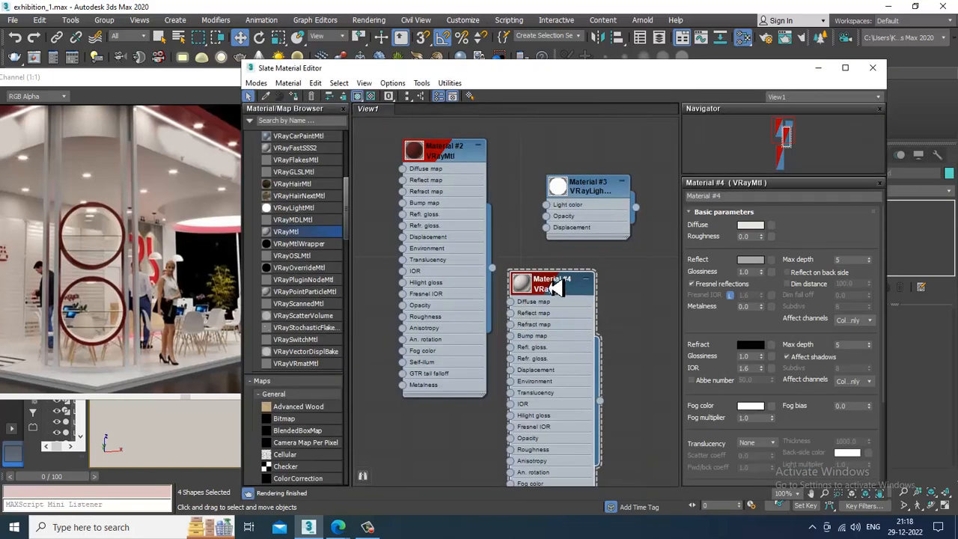
middle_drag(599, 311, 602, 185)
double_click(463, 434)
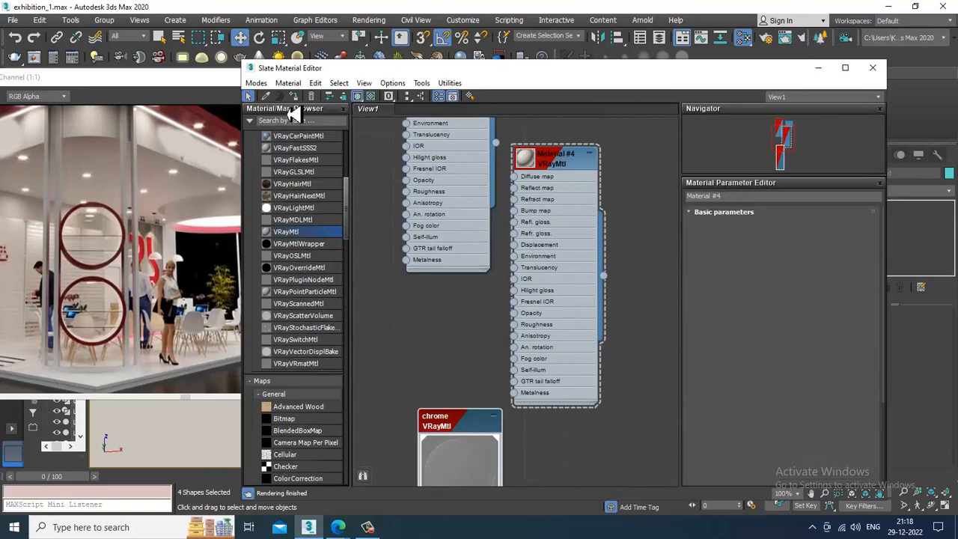
click(818, 67)
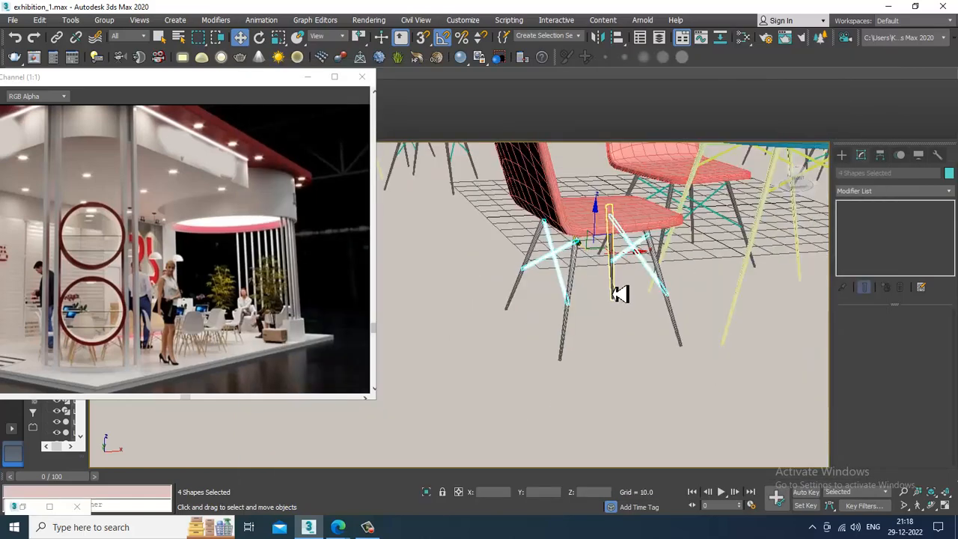
scroll(614, 294, down, 2)
middle_drag(614, 294, 526, 248)
scroll(633, 308, down, 2)
middle_drag(633, 308, 609, 254)
click(665, 430)
middle_drag(503, 242, 562, 342)
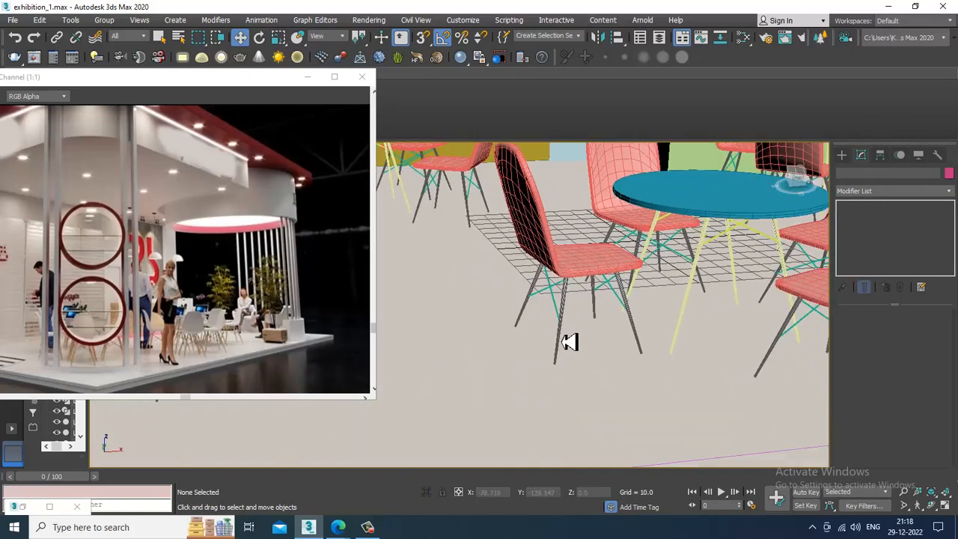
Set the V-Ray global illumination primary engine to Irradiance map in the render setup
scroll(572, 336, up, 4)
click(370, 22)
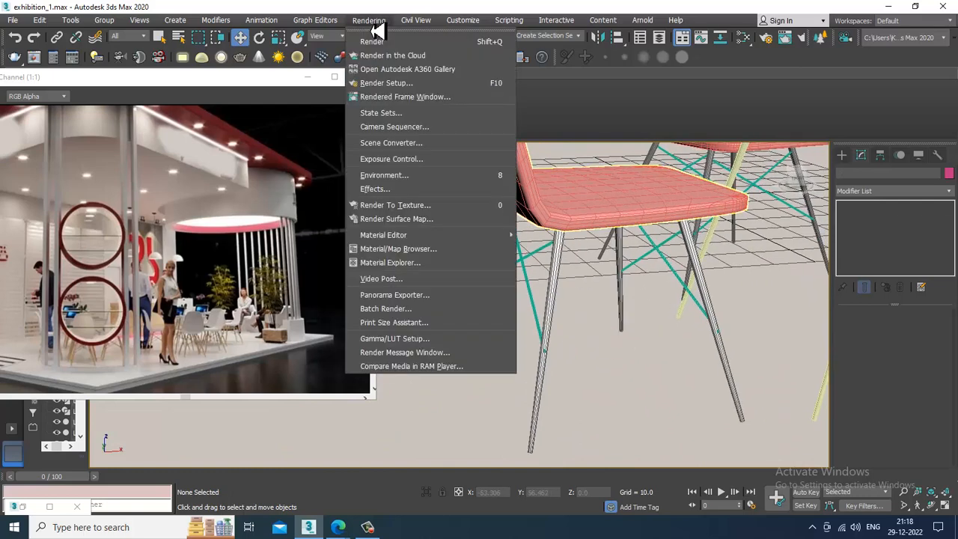
click(437, 90)
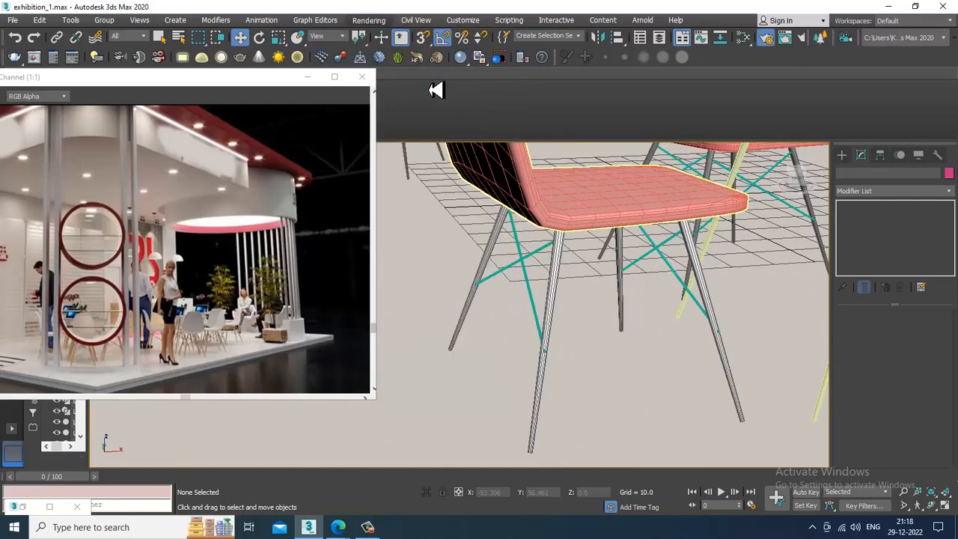
key(F10)
click(725, 166)
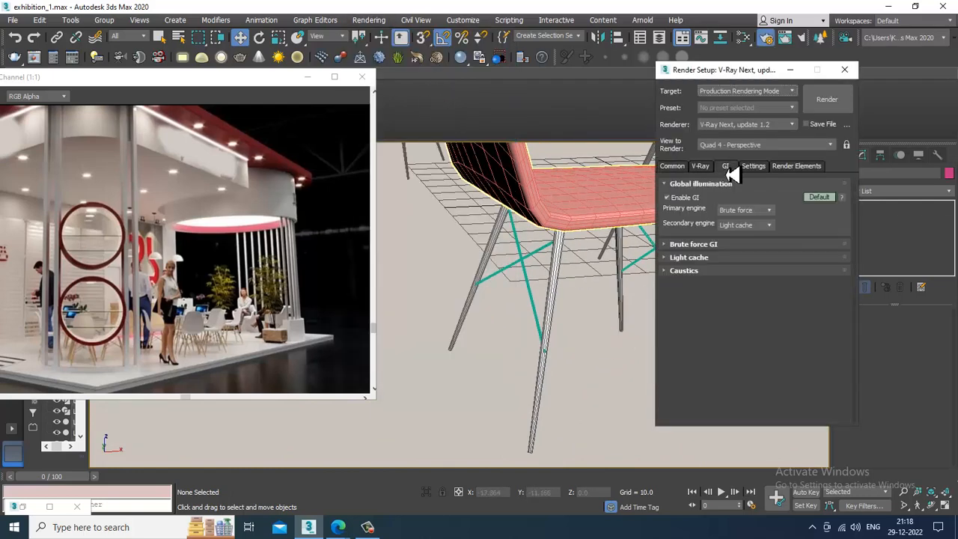
click(761, 223)
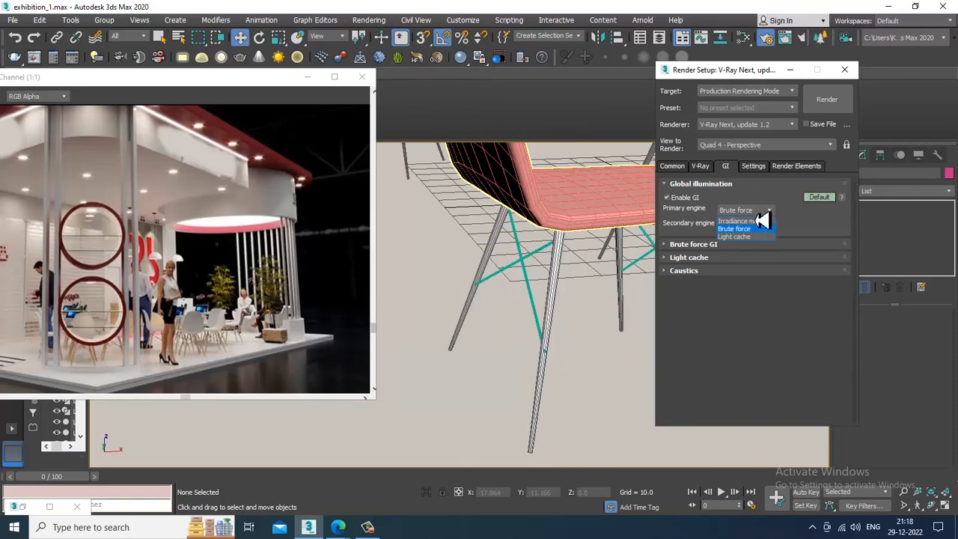
click(757, 221)
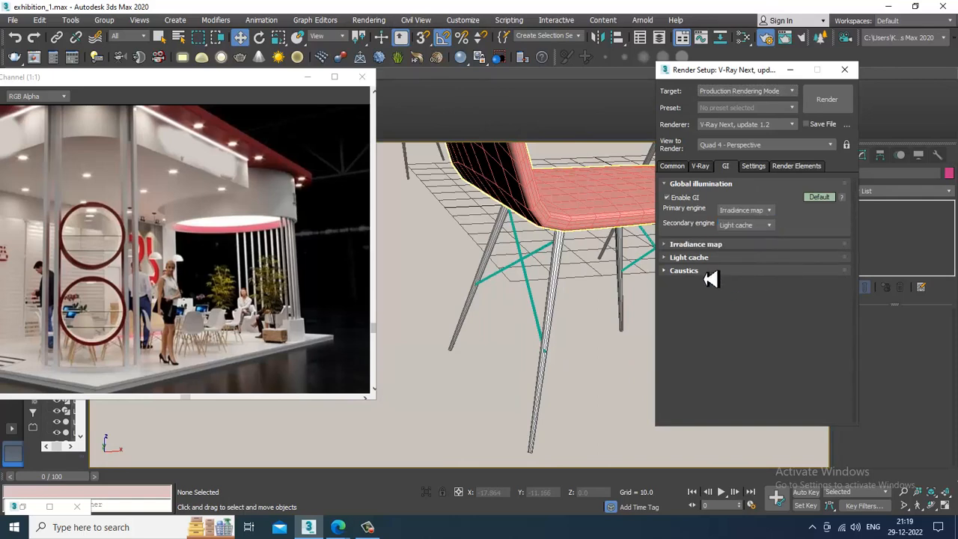
Enable the GI environment in the V-Ray environment settings
click(704, 167)
drag(806, 374, 821, 165)
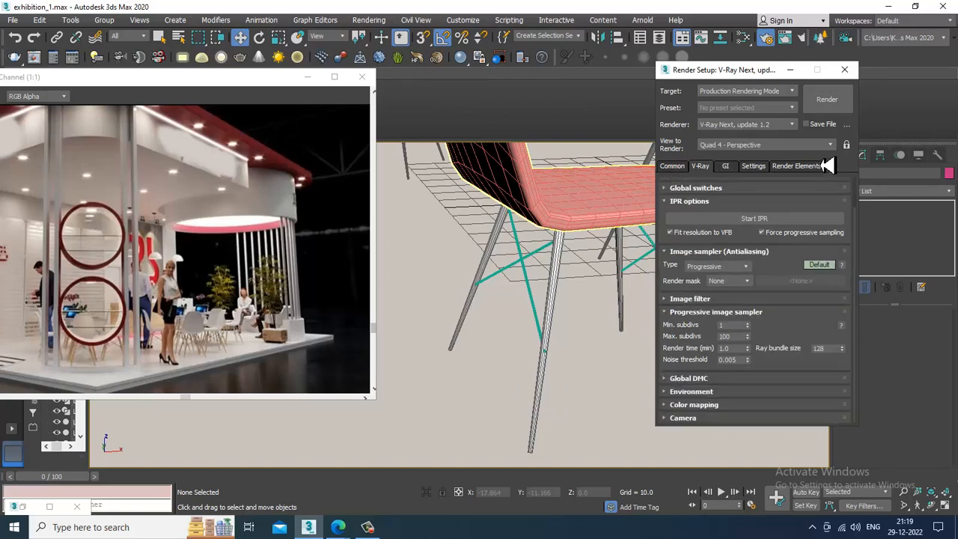
click(709, 391)
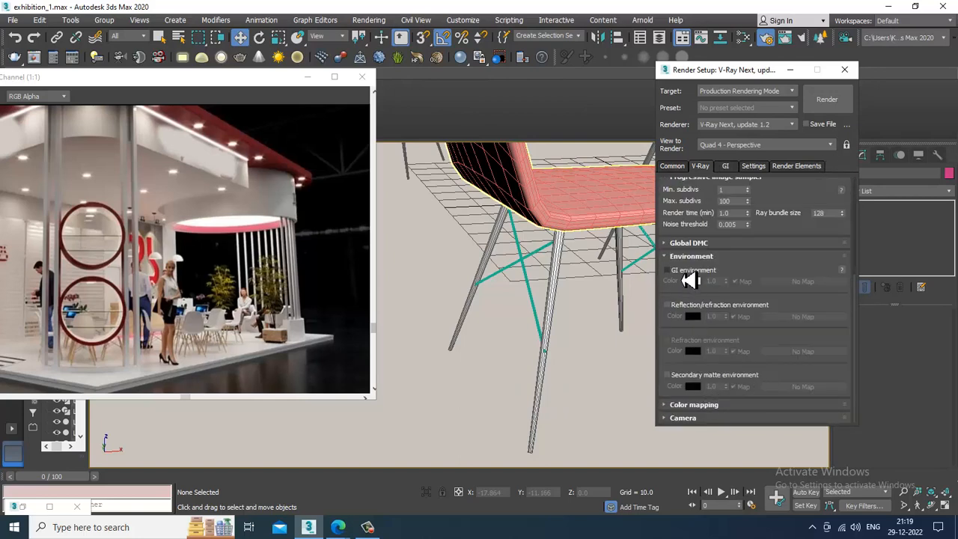
Run a test render of the front chair, stop it, and close the render setup
click(829, 100)
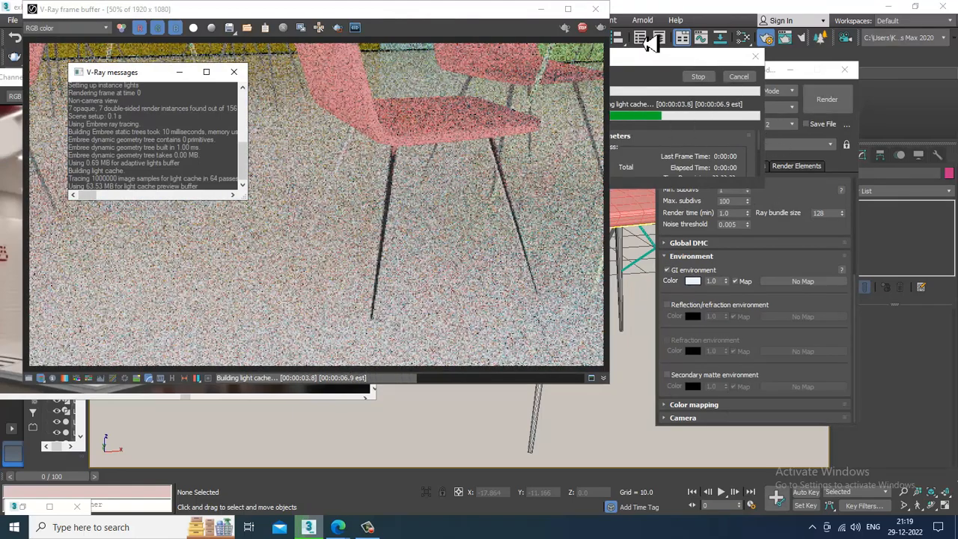
click(599, 16)
click(845, 69)
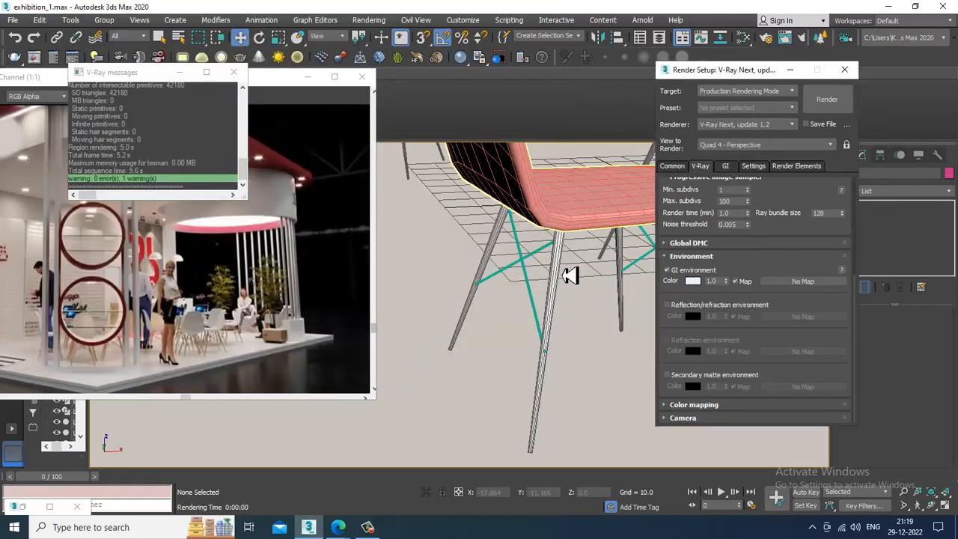
Select all objects in the scene and convert them to Editable Poly, ending with only the floor selected
key(ctrl+a)
right_click(566, 177)
mouse_move(640, 298)
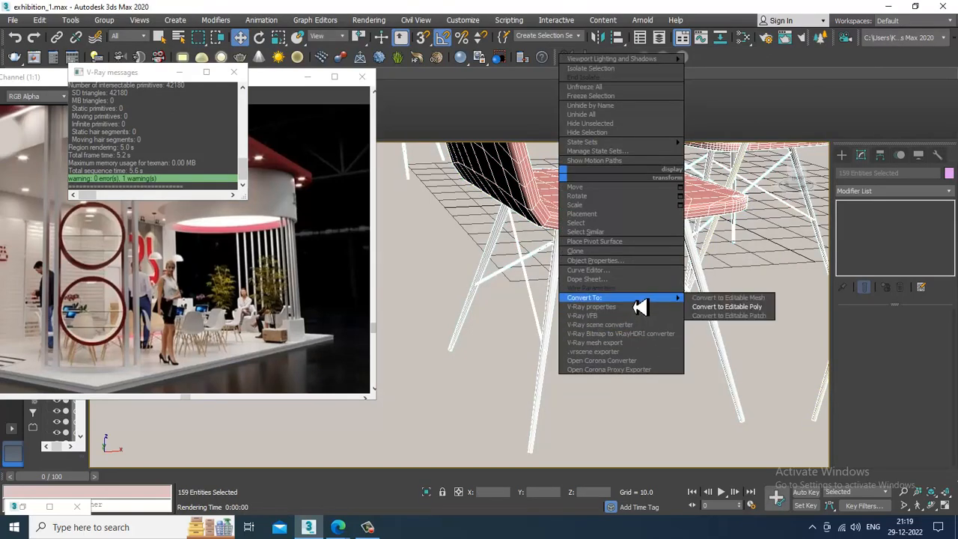
click(724, 307)
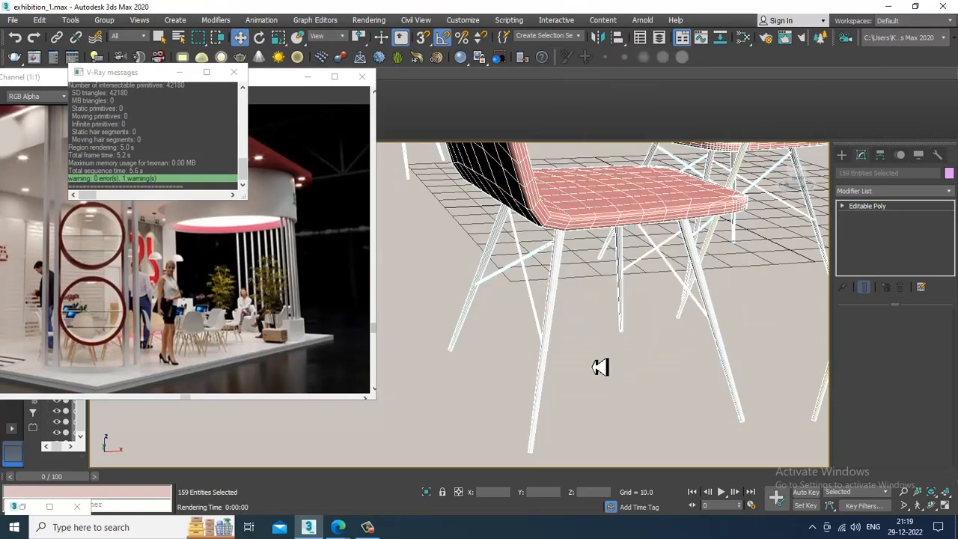
click(599, 367)
Test-render the front chair's legs on the floor and close the frame buffer
scroll(583, 362, up, 3)
scroll(590, 343, down, 3)
key(shift+q)
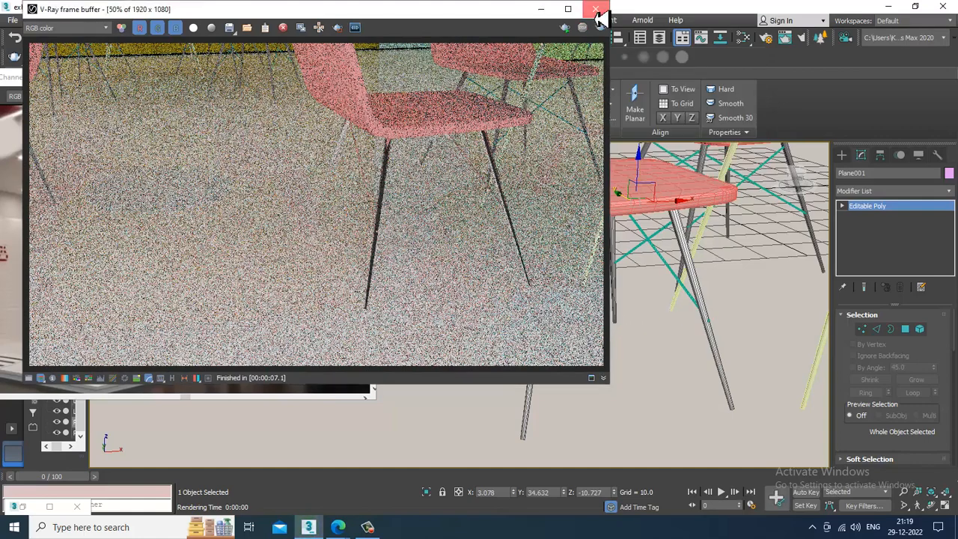
click(595, 9)
Load the hdri-high-resolution-map JPG from the Desktop as a Bitmap environment map for the background
click(368, 20)
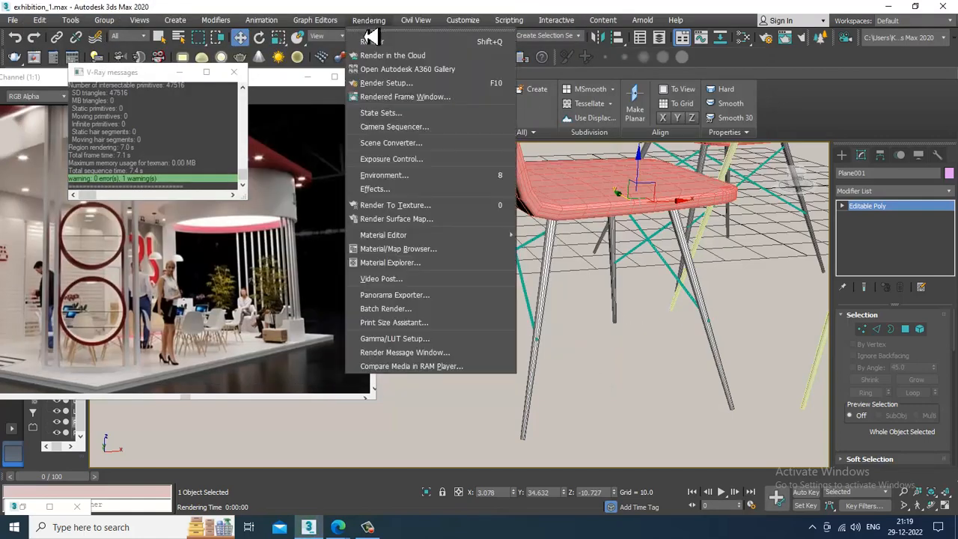
click(423, 175)
click(442, 195)
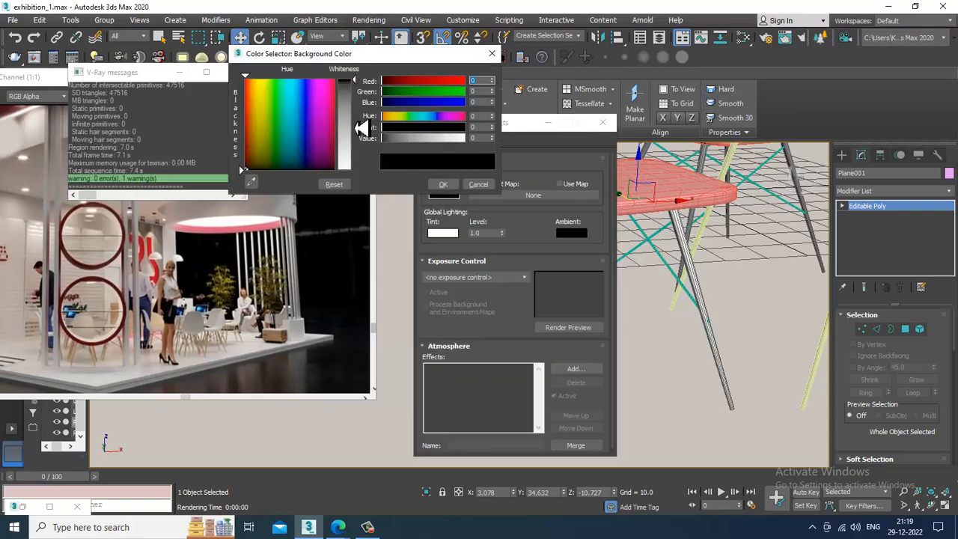
click(534, 195)
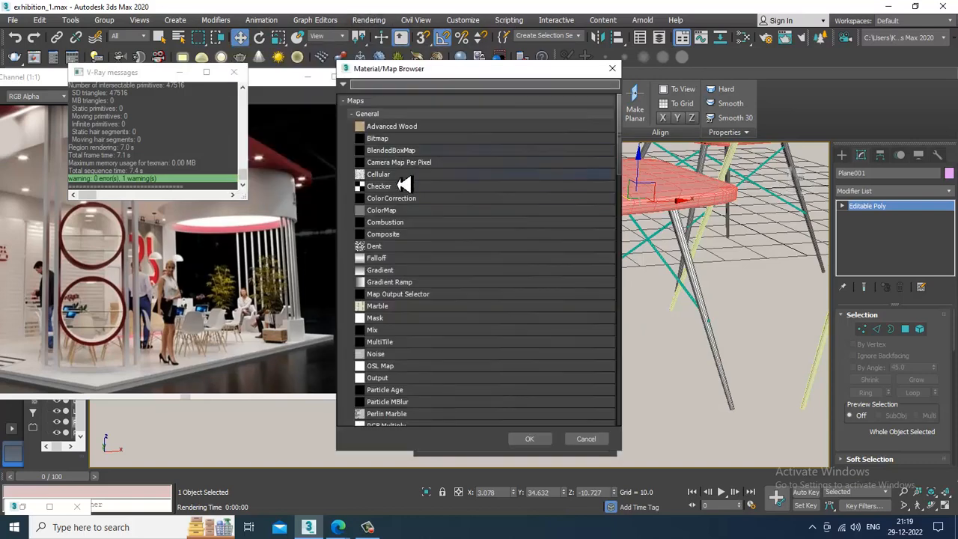
double_click(397, 140)
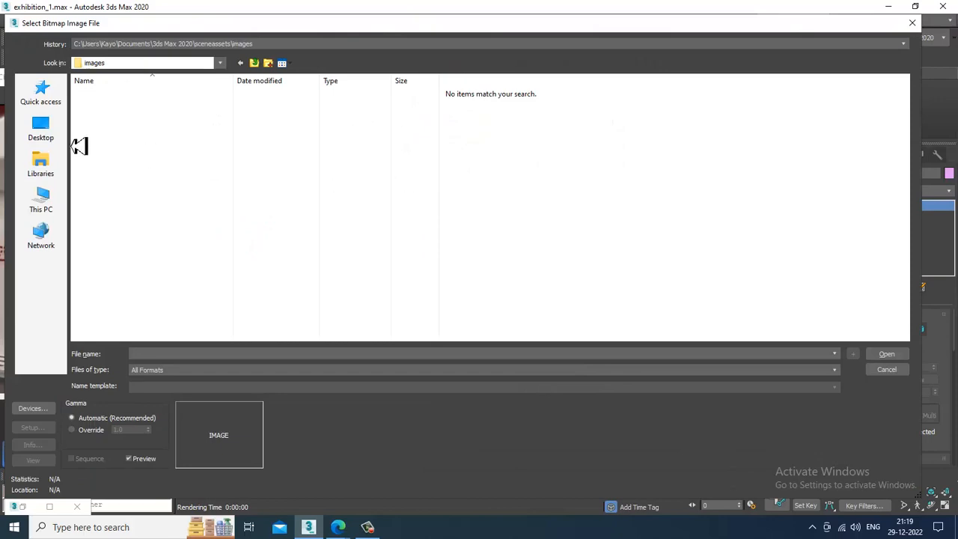
click(41, 129)
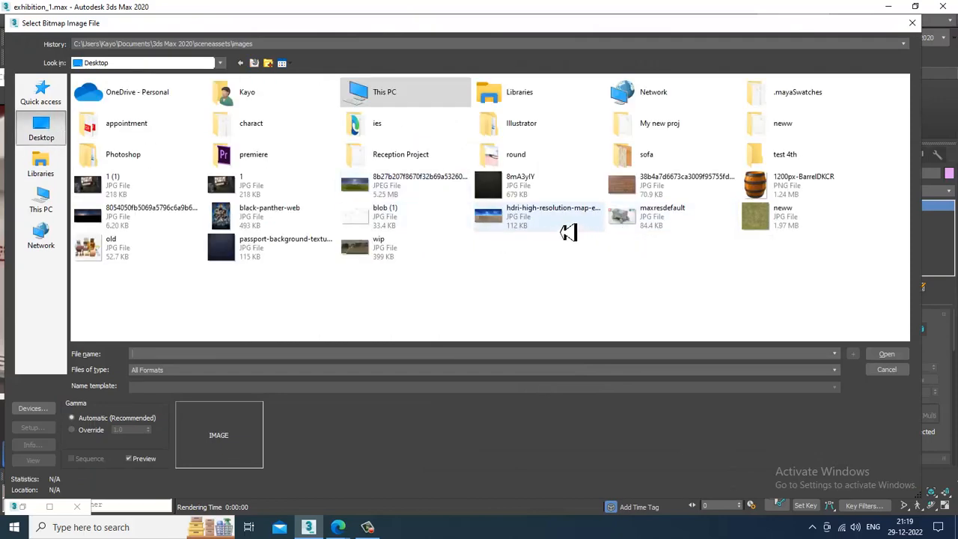
double_click(564, 227)
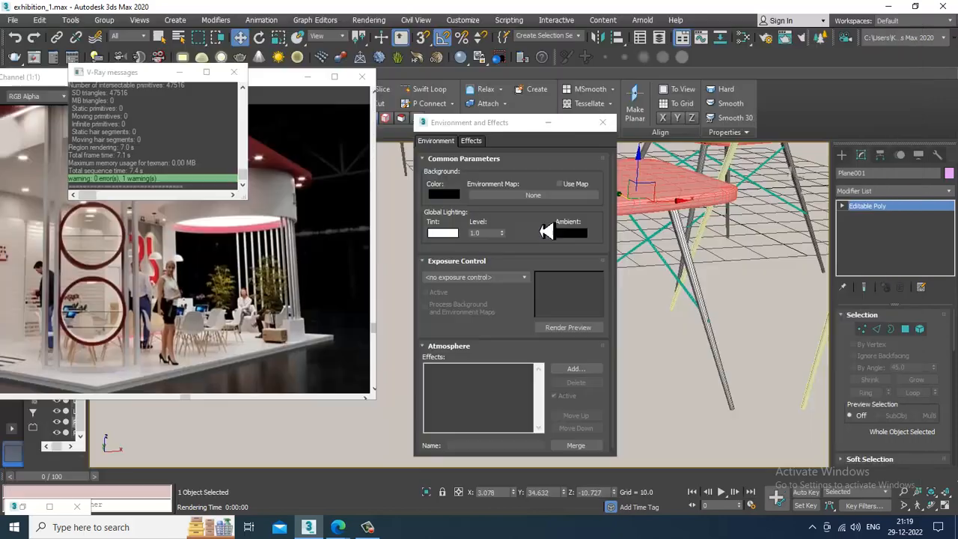
Render the chair with the environment map applied and close the environment settings
click(382, 20)
click(419, 35)
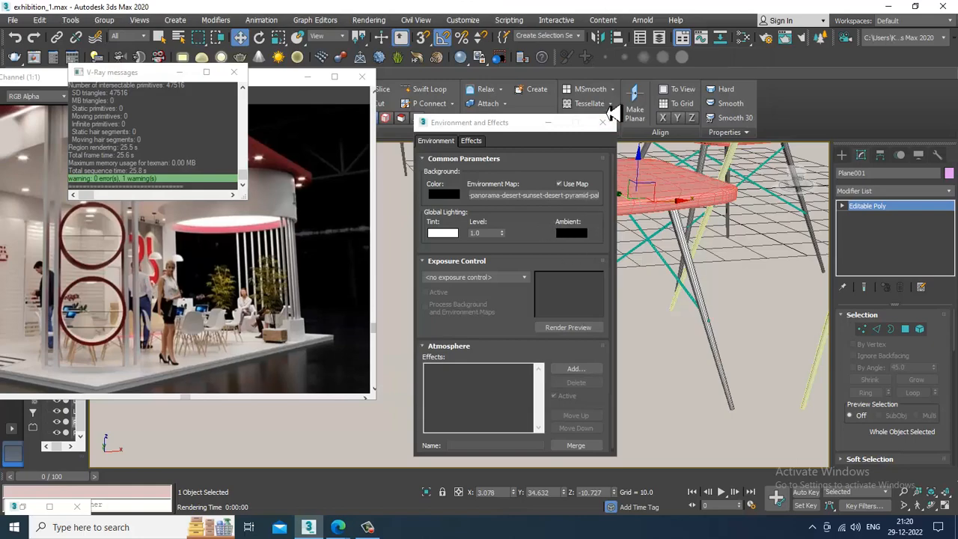
click(609, 128)
Test-render the chair's chrome legs from behind and close the frame buffer
alt+middle_drag(644, 304, 322, 299)
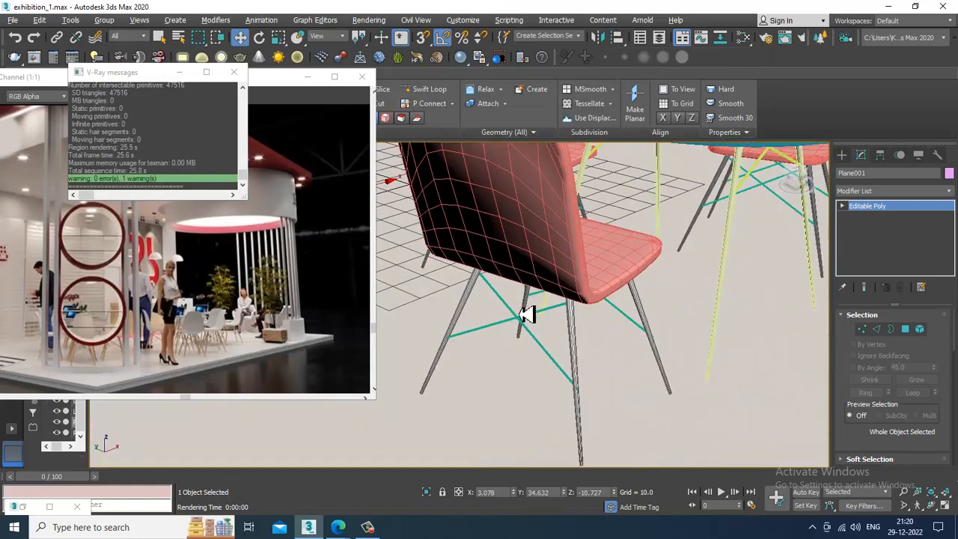
alt+middle_drag(522, 315, 566, 289)
key(shift+q)
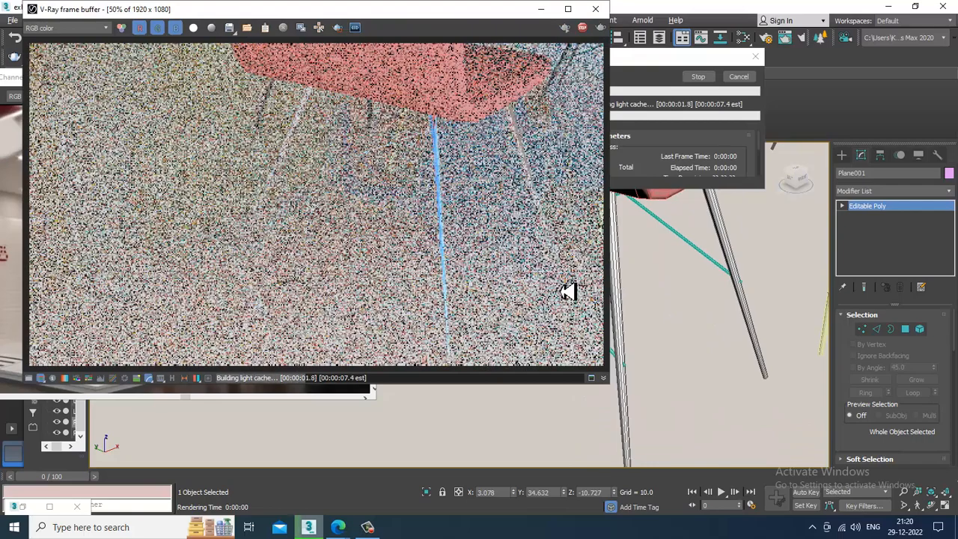
key(Escape)
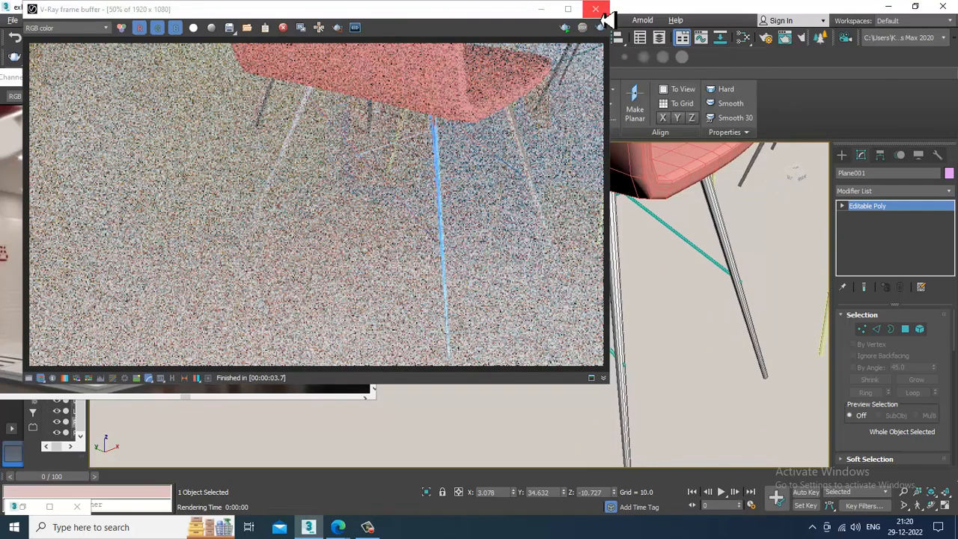
click(595, 9)
Set the chrome material's reflection glossiness to 0.79 and run a short test render of the chair legs
key(m)
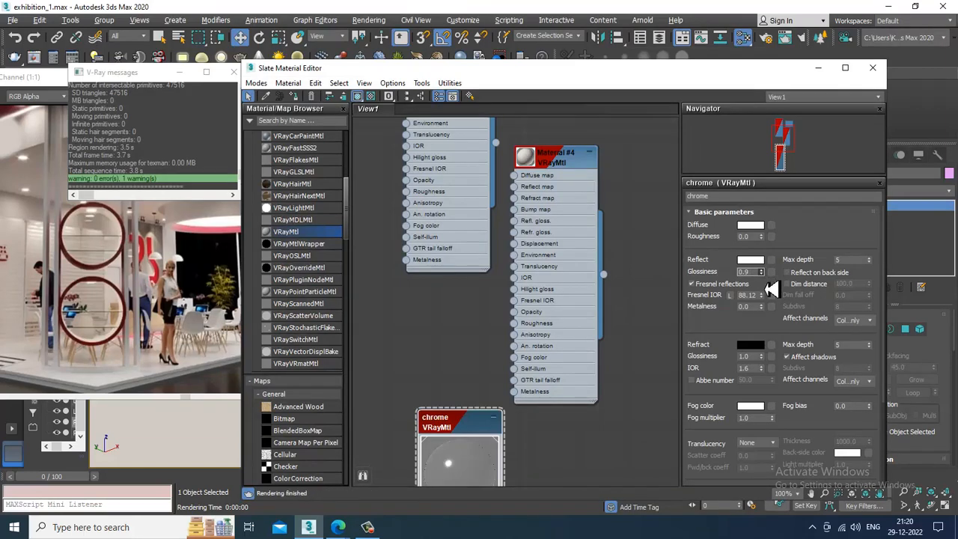
click(372, 20)
click(384, 38)
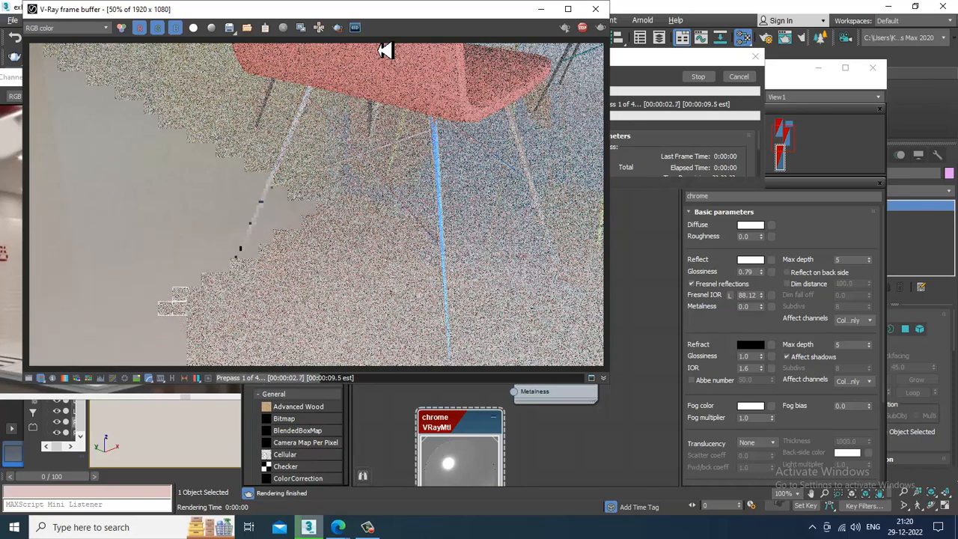
click(582, 27)
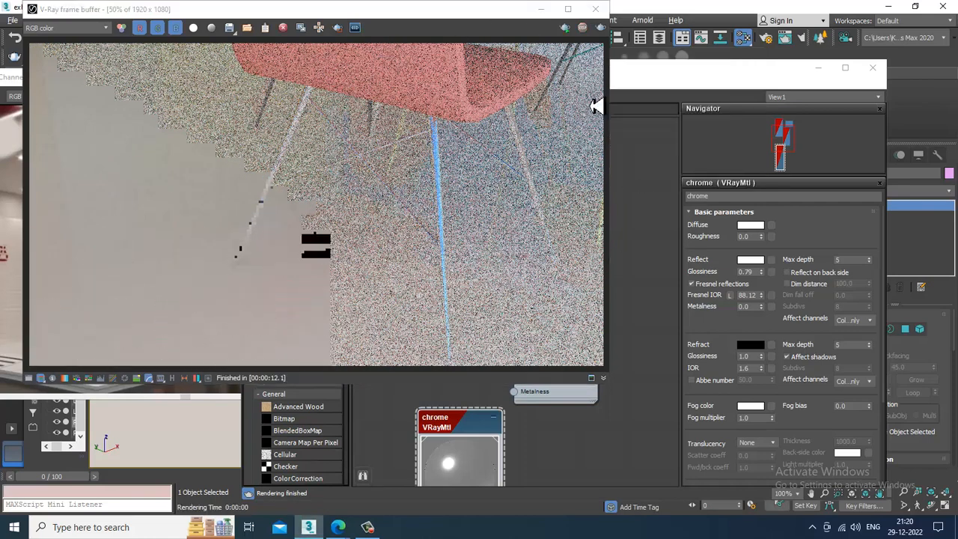
click(596, 10)
Select the front chair's seat shell, assign the chrome material to it, and close the material editor
drag(750, 72, 820, 314)
click(637, 192)
alt+middle_drag(648, 208, 576, 399)
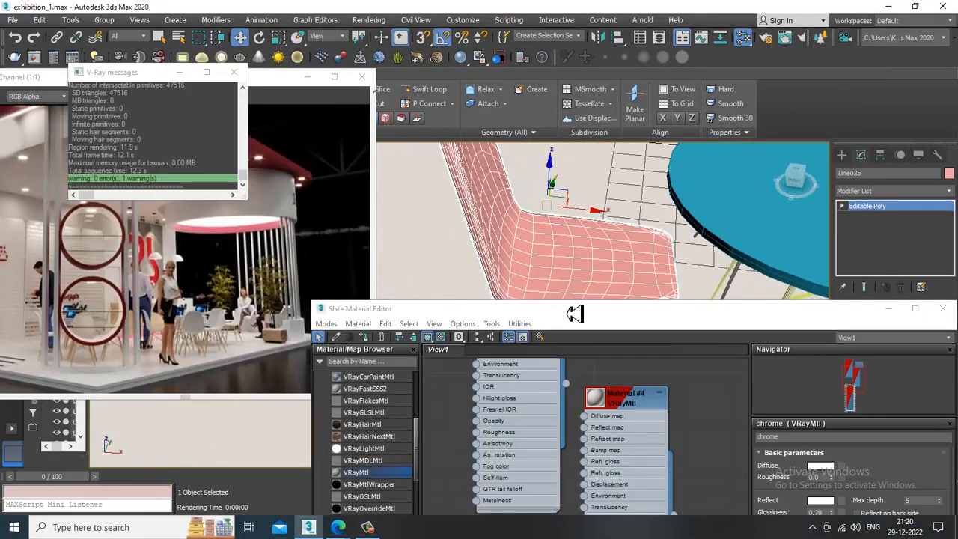
drag(573, 310, 636, 135)
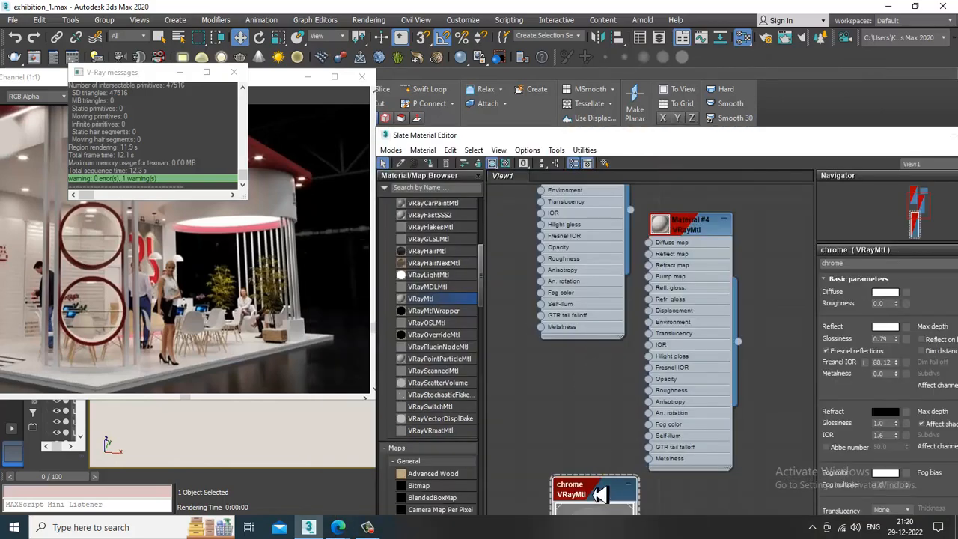
click(952, 140)
Test-render the chrome seat shell beside the round table and stop the render
alt+middle_drag(625, 275, 522, 293)
scroll(608, 278, down, 3)
key(shift+q)
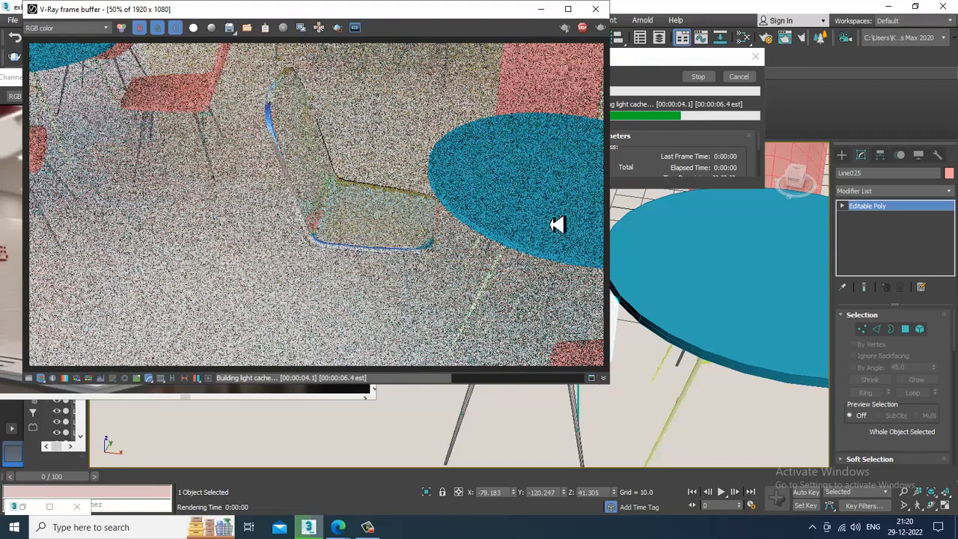
click(596, 9)
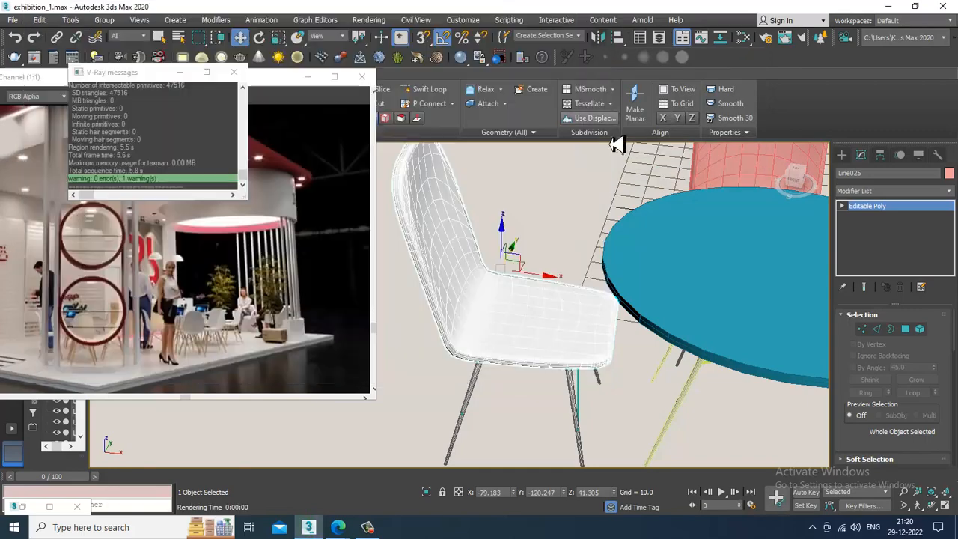
Render a close view of the chrome seat's backrest and close the frame buffer
alt+middle_drag(634, 279, 562, 338)
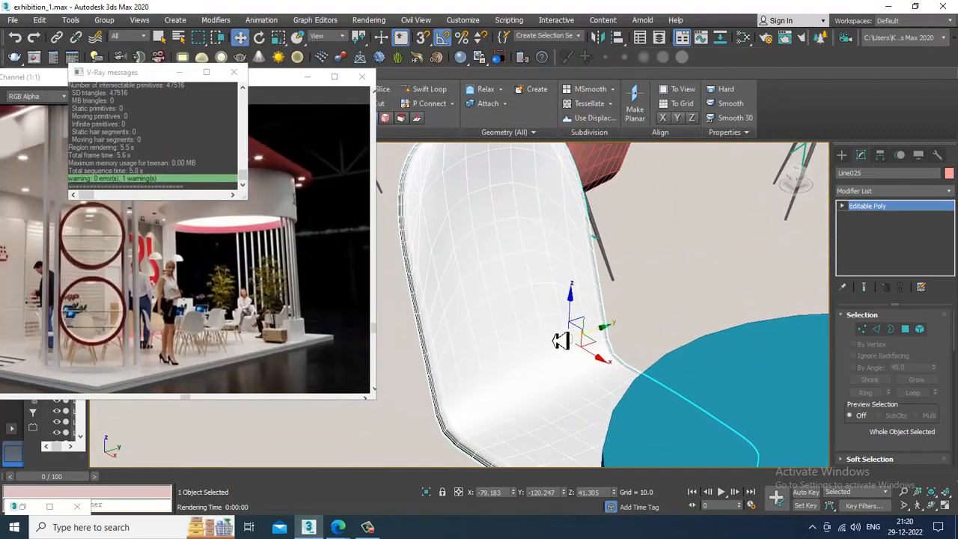
key(shift+q)
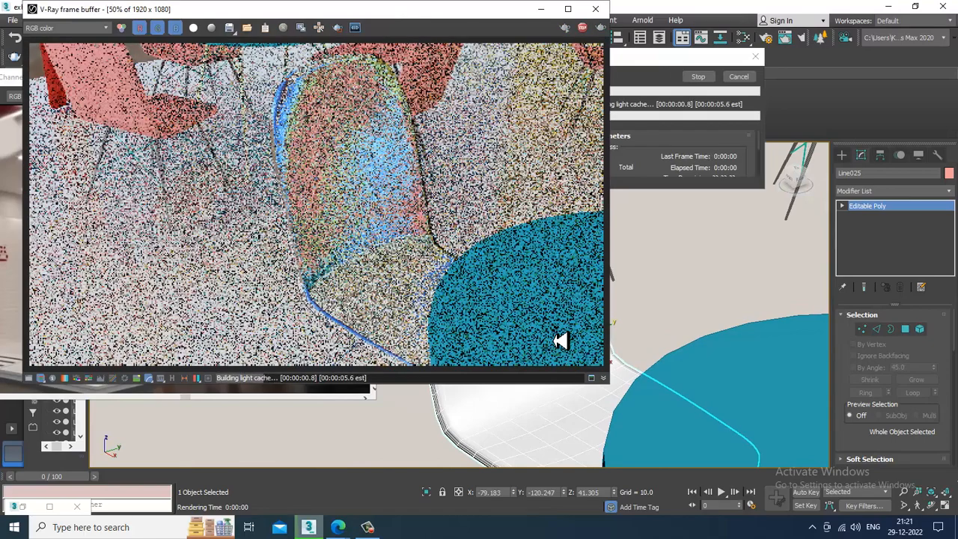
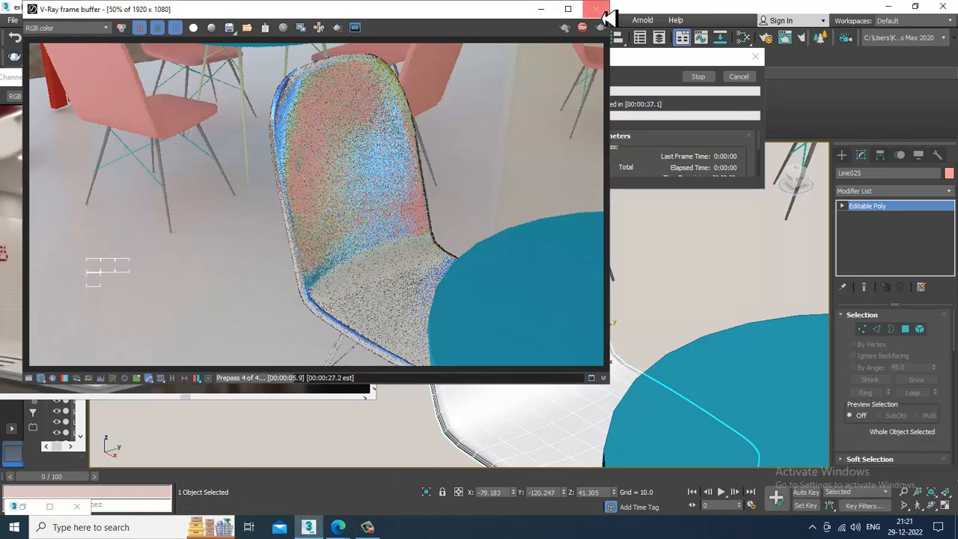
click(595, 8)
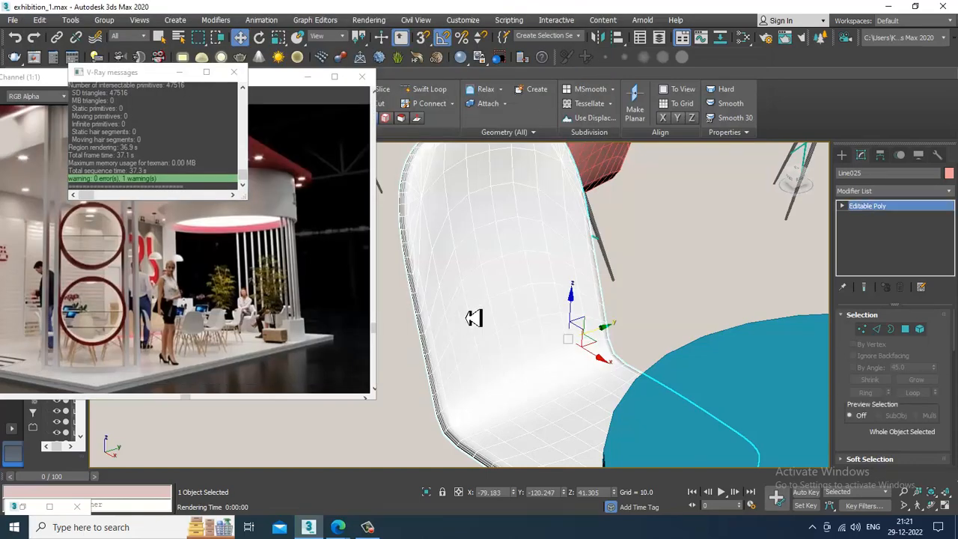
Select two legs and the brace between them on the red chair at the front of the round table
alt+middle_drag(494, 312, 586, 304)
scroll(586, 303, down, 7)
scroll(629, 301, up, 5)
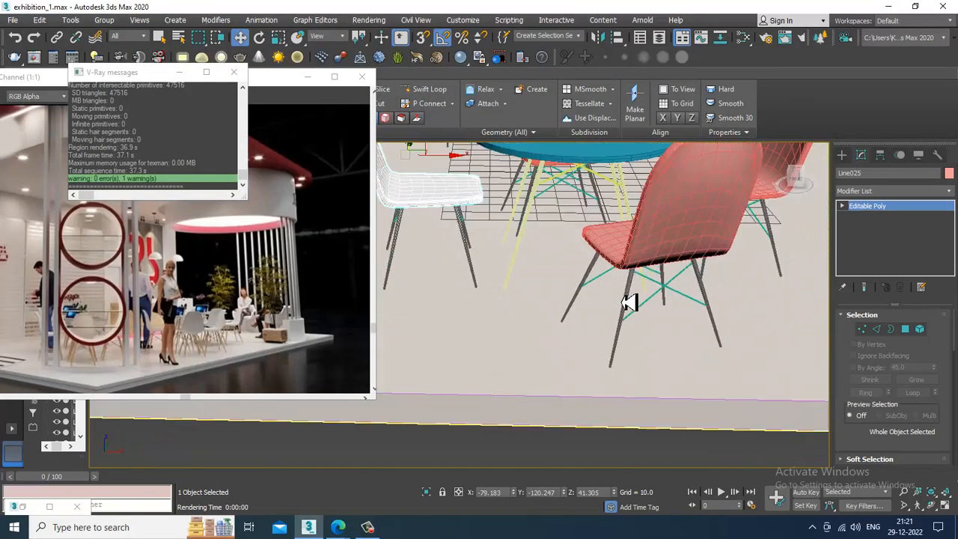
click(650, 247)
middle_drag(649, 247, 627, 327)
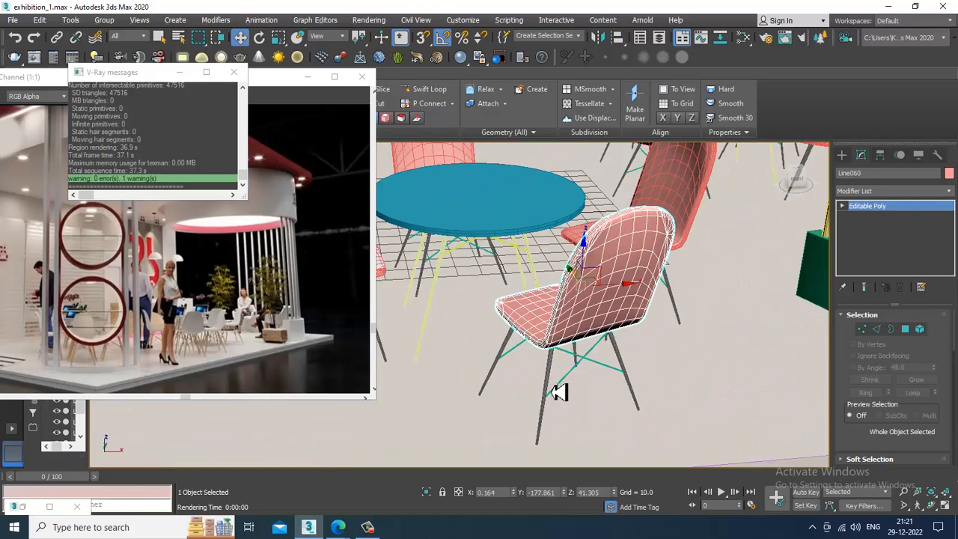
alt+middle_drag(560, 393, 573, 332)
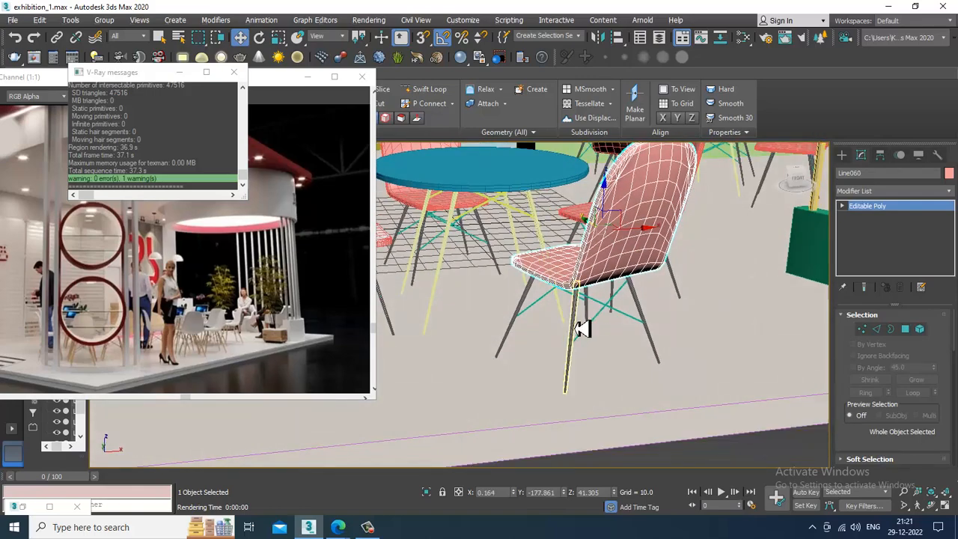
click(582, 330)
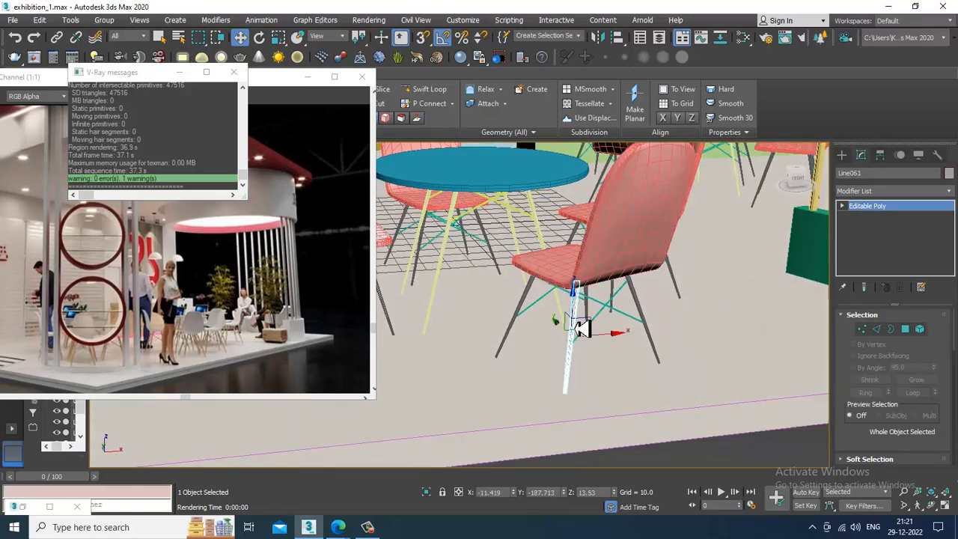
alt+middle_drag(583, 330, 594, 284)
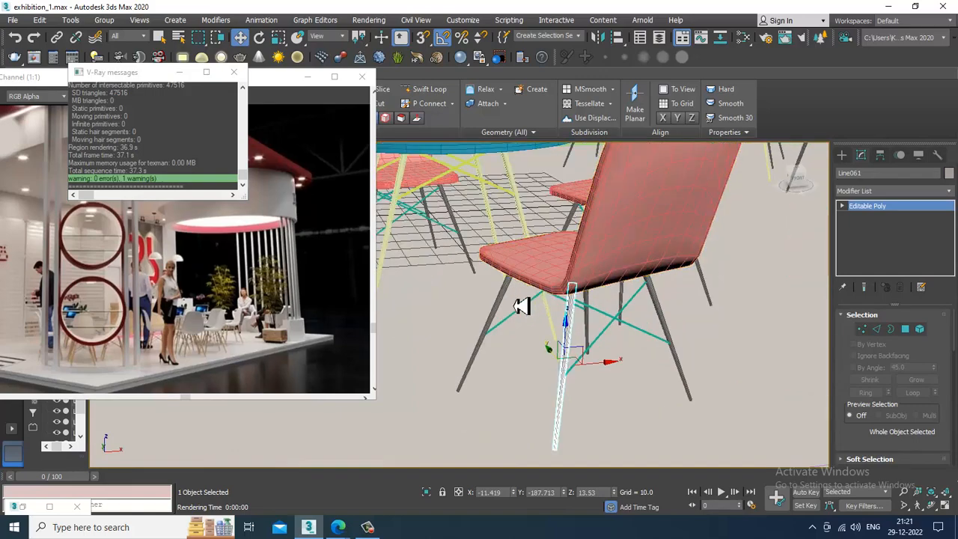
ctrl+click(503, 305)
ctrl+click(517, 321)
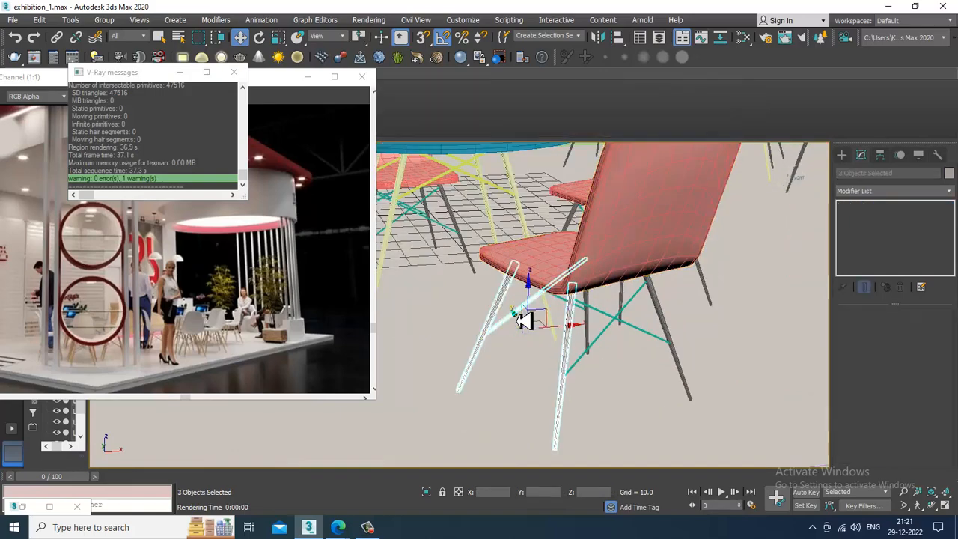
Add the same chair's other two legs and remaining cross braces to the selection
alt+middle_drag(662, 344, 620, 324)
scroll(612, 302, up, 3)
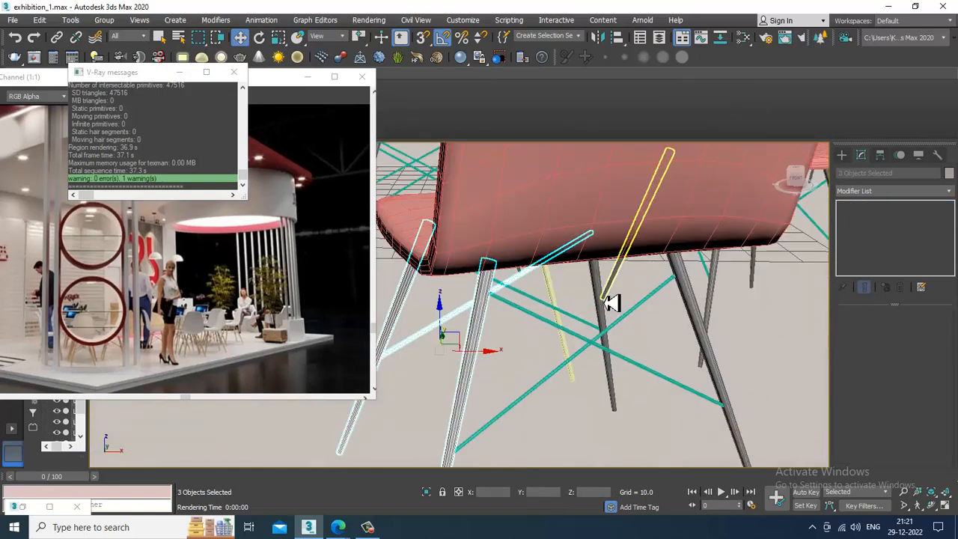
ctrl+click(605, 303)
ctrl+click(700, 323)
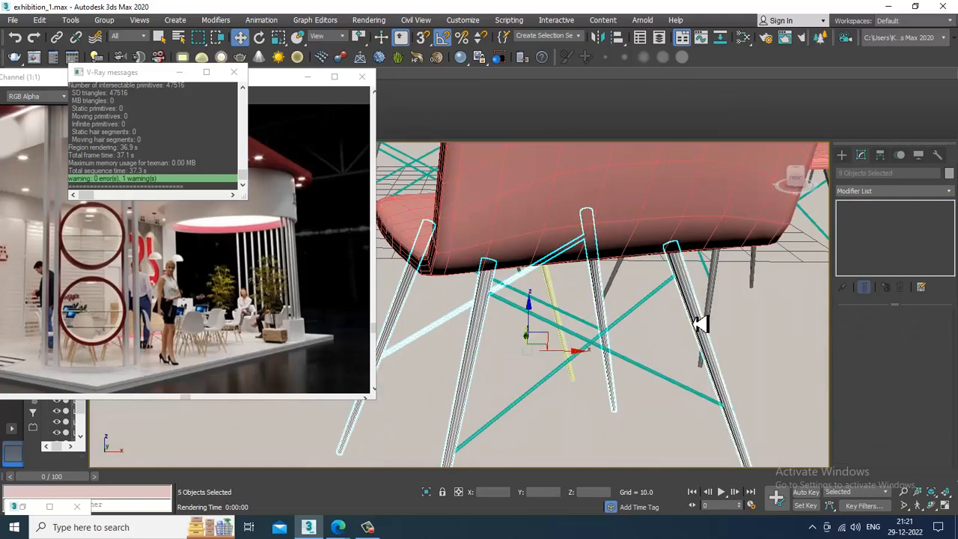
ctrl+click(661, 301)
ctrl+click(652, 376)
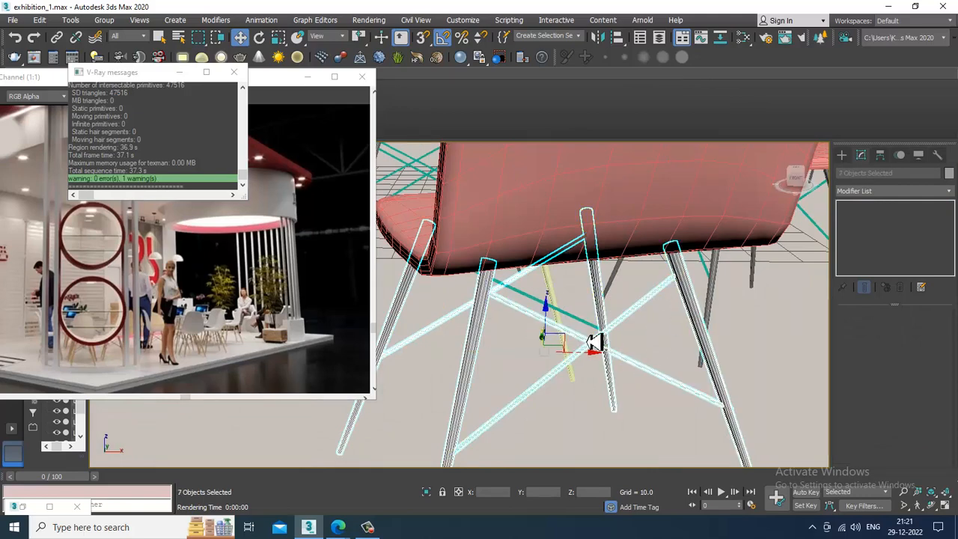
ctrl+click(581, 331)
Add all four legs and the cross braces of the neighbouring red chair at the round table to the selection
scroll(573, 328, down, 3)
alt+middle_drag(573, 328, 496, 322)
scroll(560, 325, down, 4)
scroll(497, 322, up, 5)
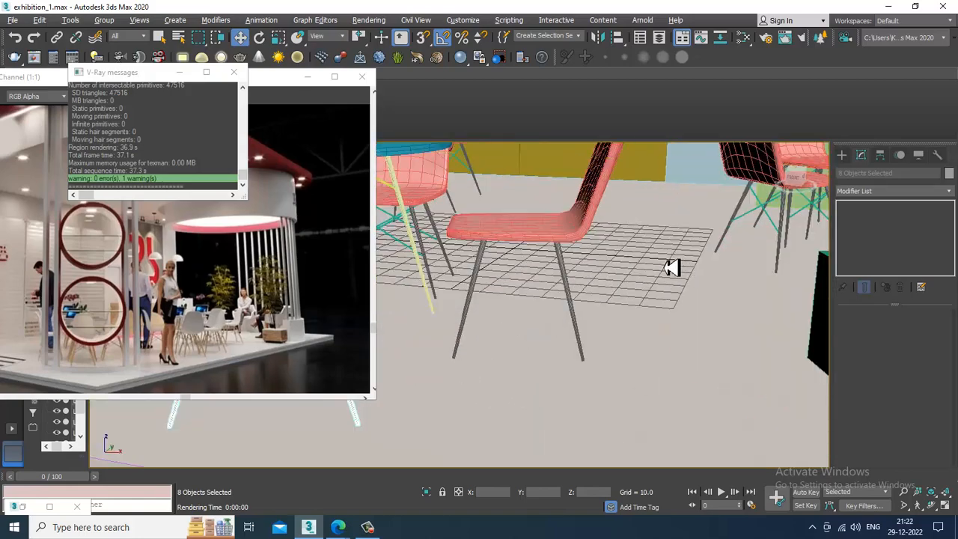
scroll(669, 267, up, 2)
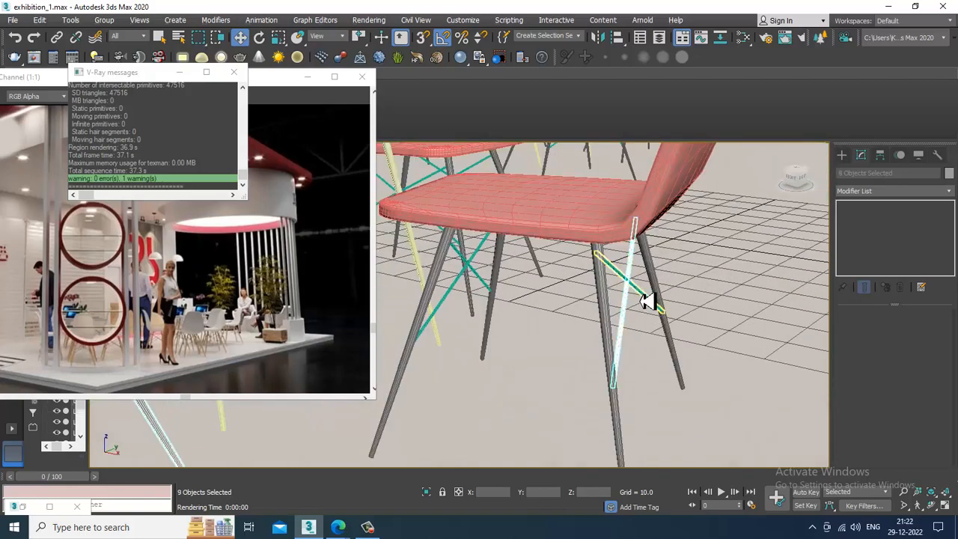
ctrl+click(648, 300)
ctrl+click(662, 293)
ctrl+click(606, 299)
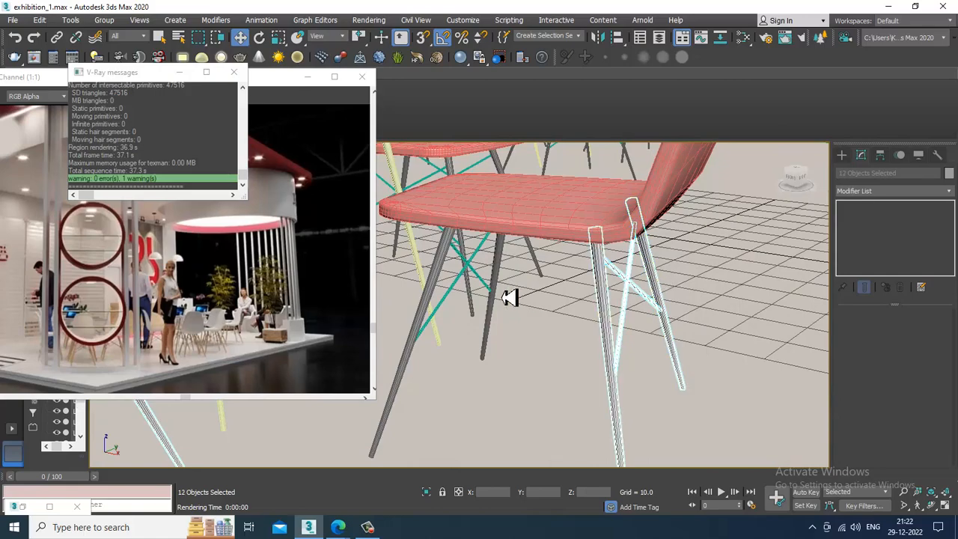
ctrl+click(500, 276)
ctrl+click(485, 263)
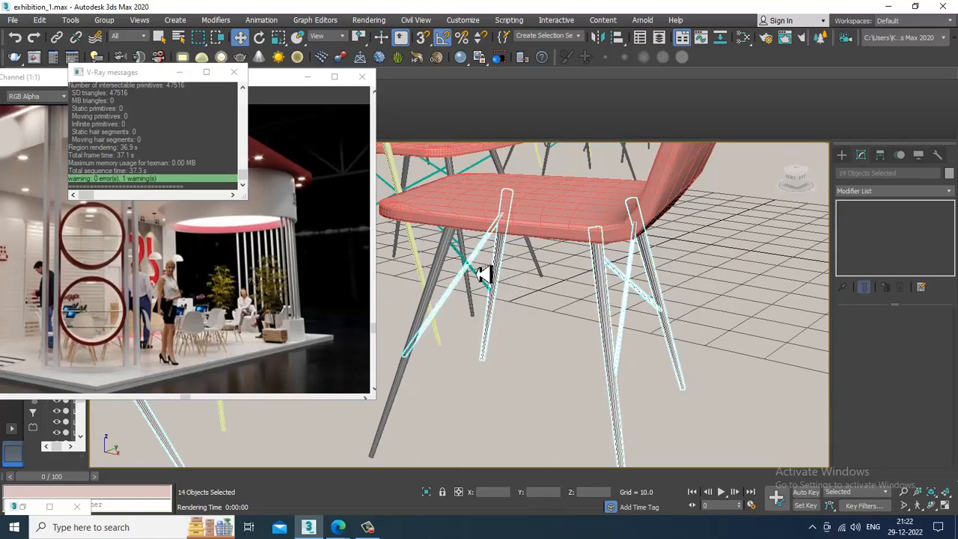
ctrl+click(442, 274)
Extend the selection with the four legs and cross braces of the third red chair at the round table
scroll(524, 288, down, 4)
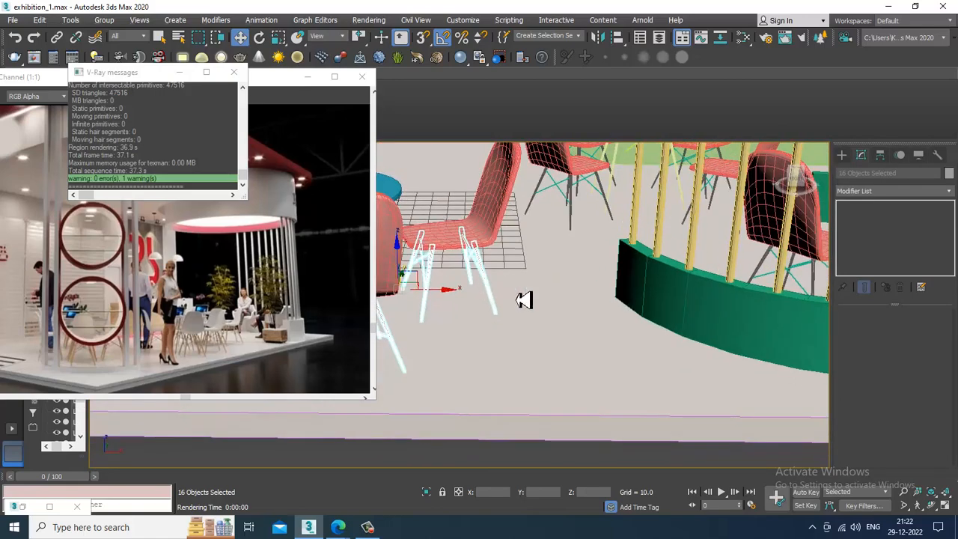
alt+middle_drag(542, 281, 674, 233)
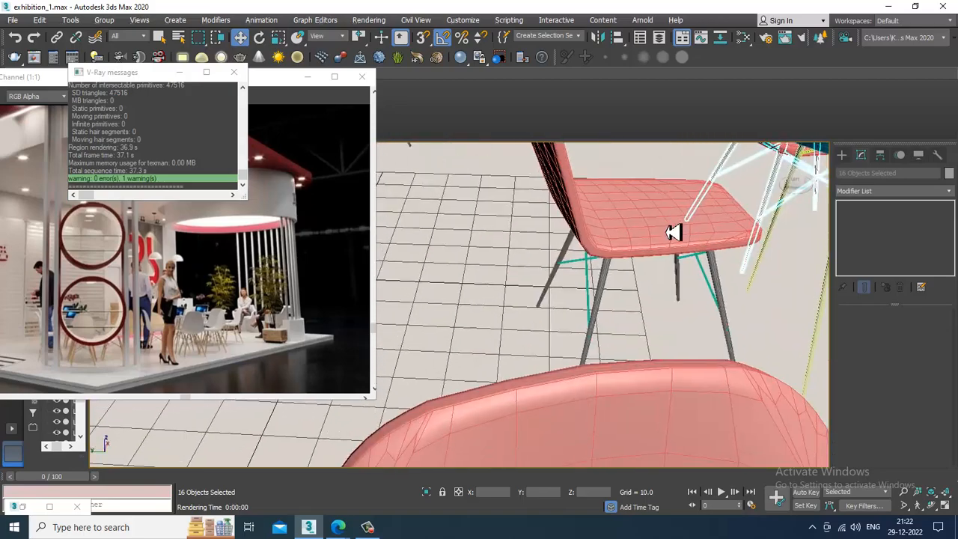
middle_drag(667, 336, 687, 283)
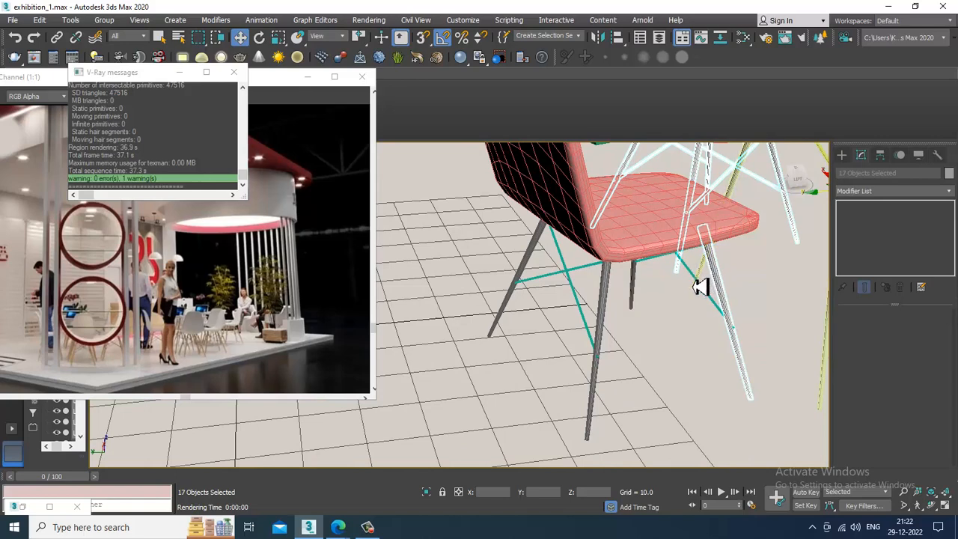
ctrl+click(700, 284)
alt+middle_drag(709, 301, 709, 283)
ctrl+click(642, 244)
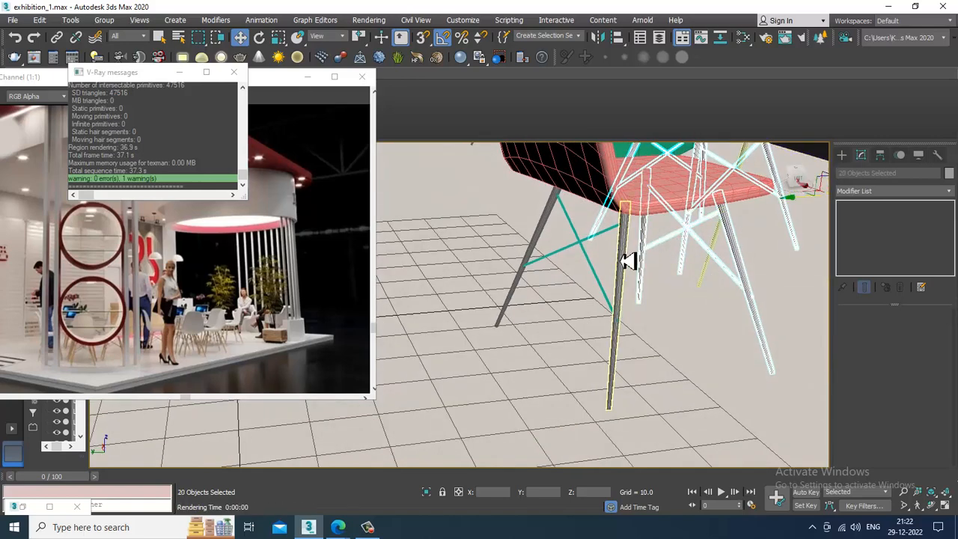
ctrl+click(619, 256)
ctrl+click(581, 241)
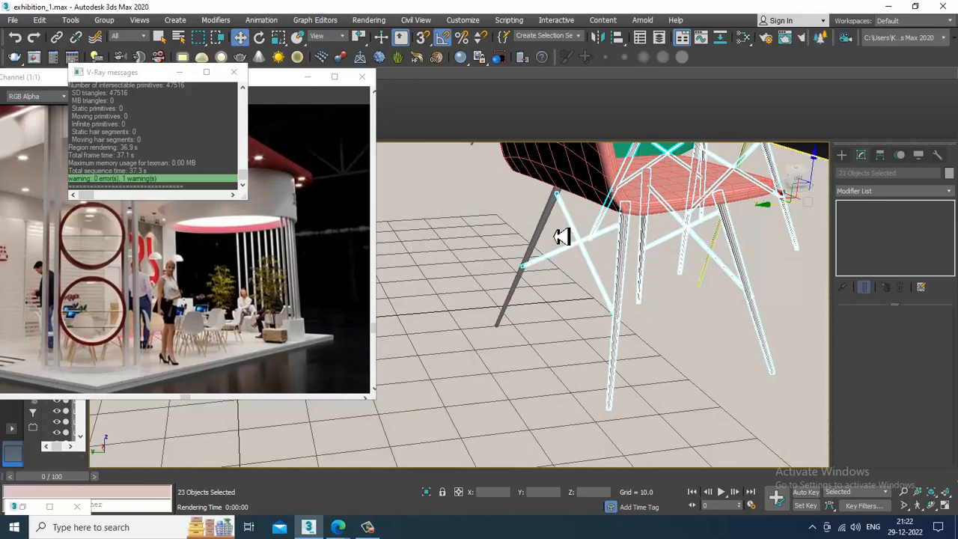
ctrl+click(545, 232)
Assign the chrome material to the selected chair legs and braces, and close the material editor
alt+middle_drag(553, 232, 653, 330)
key(m)
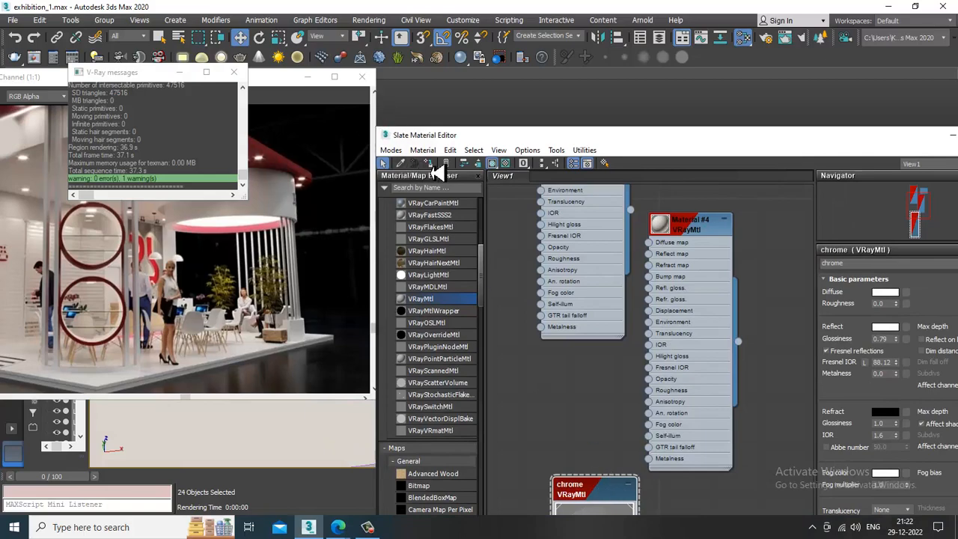
click(952, 137)
Run a short test render of the chairs around the round table and close the frame buffer
scroll(600, 261, down, 5)
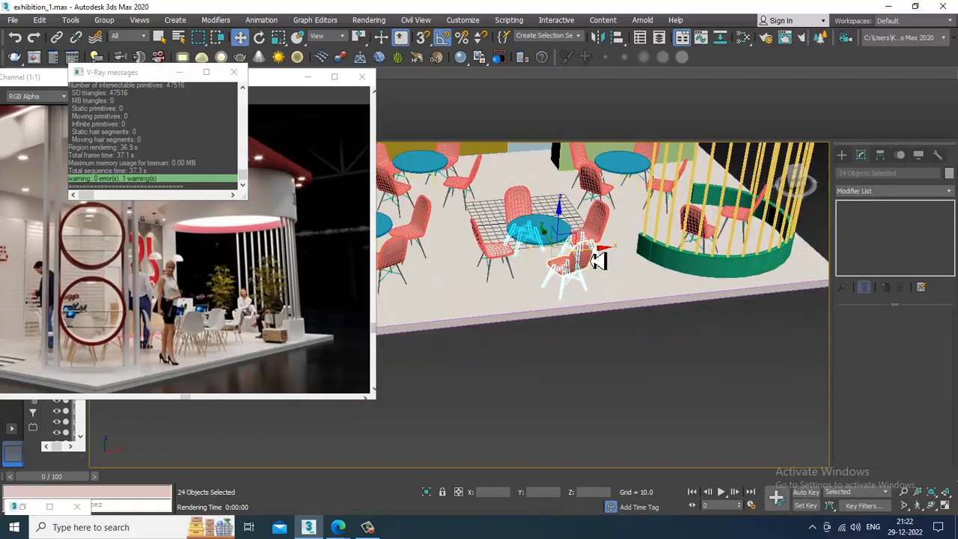
click(564, 267)
scroll(596, 277, up, 5)
alt+middle_drag(598, 277, 582, 351)
key(shift+q)
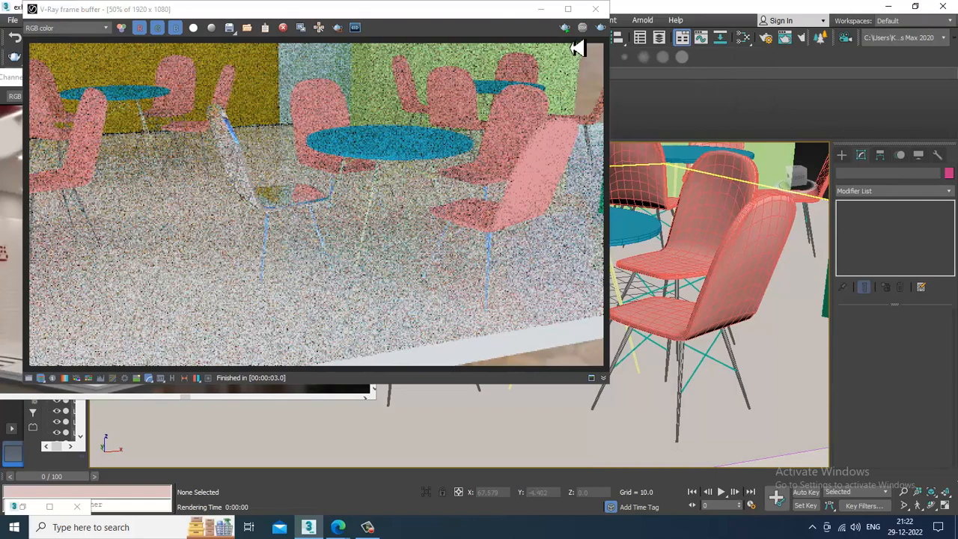
click(599, 10)
Select the previously chromed seat shell and create a new VRayMtl beside the chrome material in the material editor
click(440, 310)
middle_drag(572, 305, 603, 332)
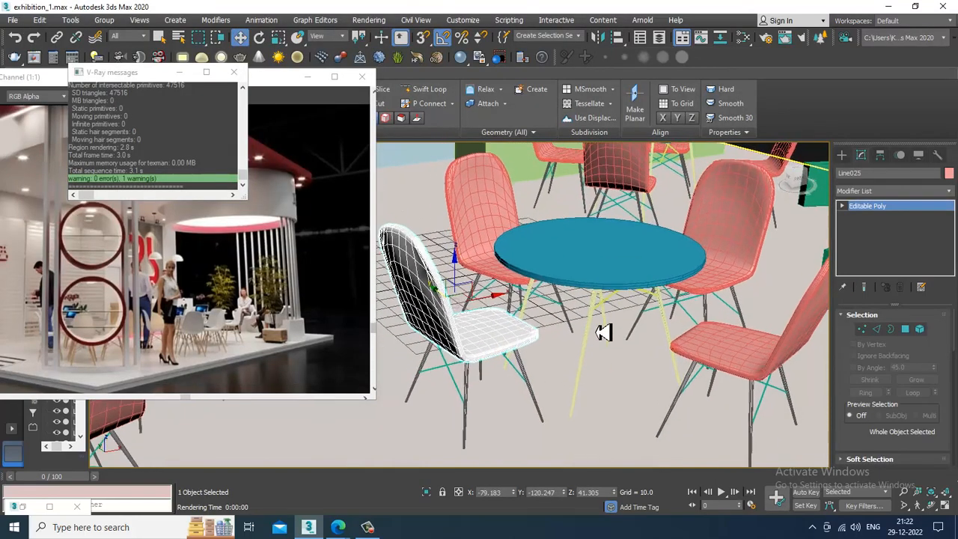
key(m)
middle_drag(624, 424, 622, 262)
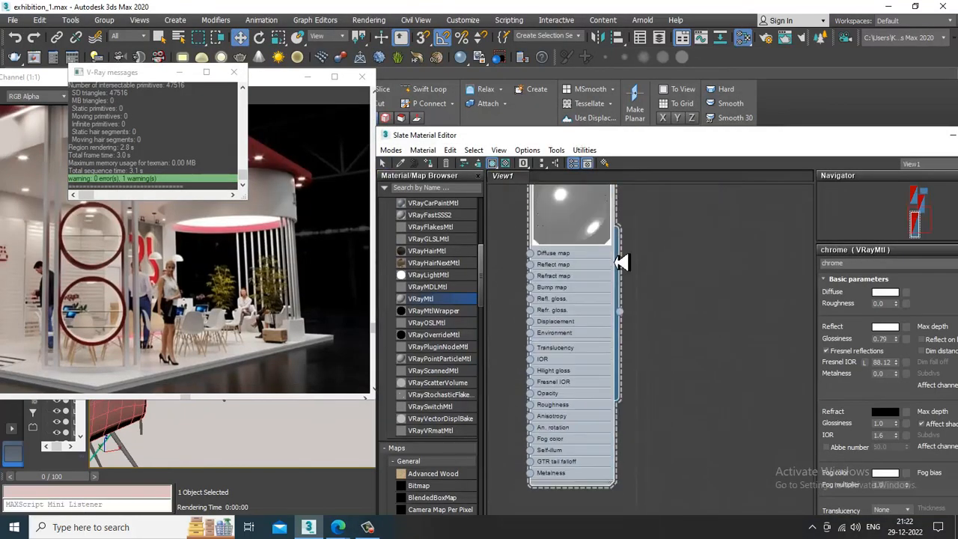
middle_drag(523, 378, 503, 319)
drag(685, 210, 687, 206)
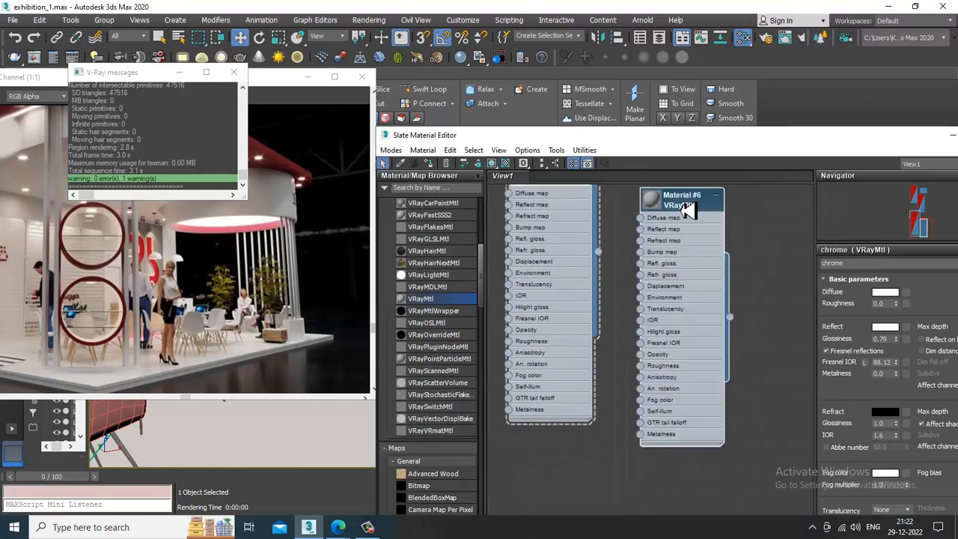
Add a Bitmap map to the new material's diffuse slot and browse to the December 2022 folder on Local Disk (D:)
click(907, 293)
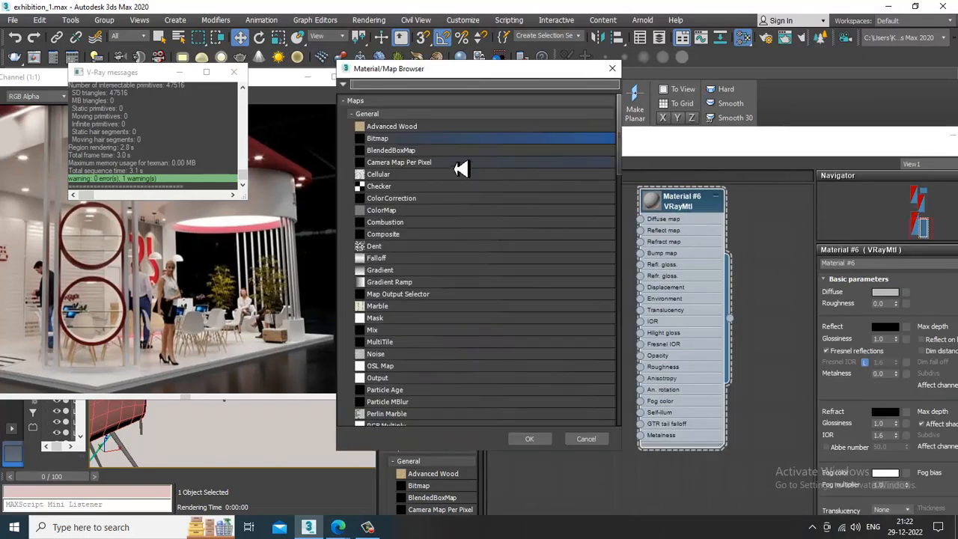
double_click(449, 167)
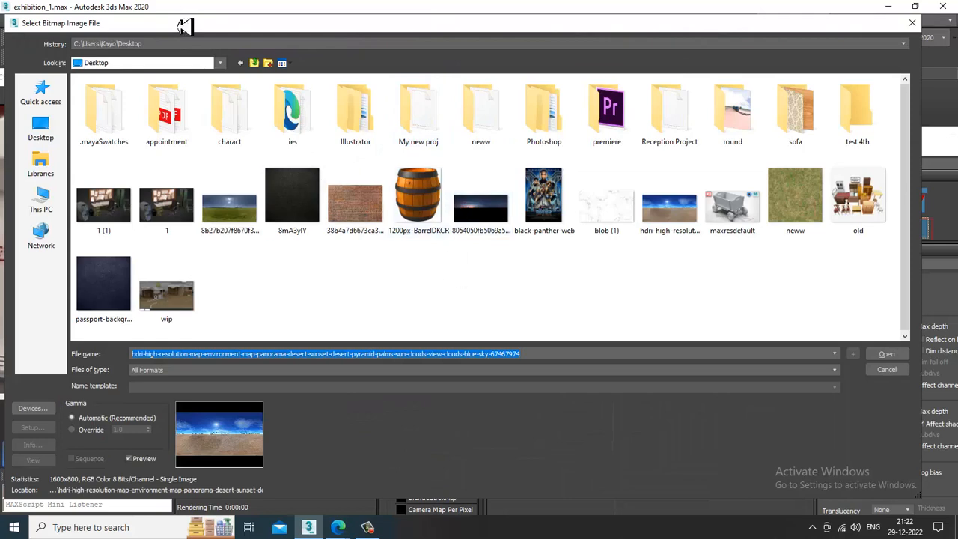
click(40, 200)
double_click(248, 189)
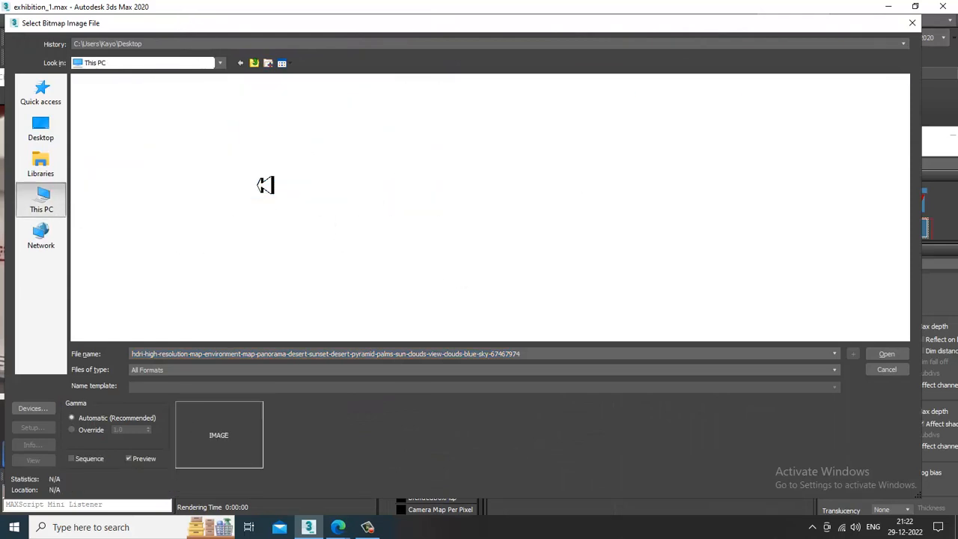
click(160, 287)
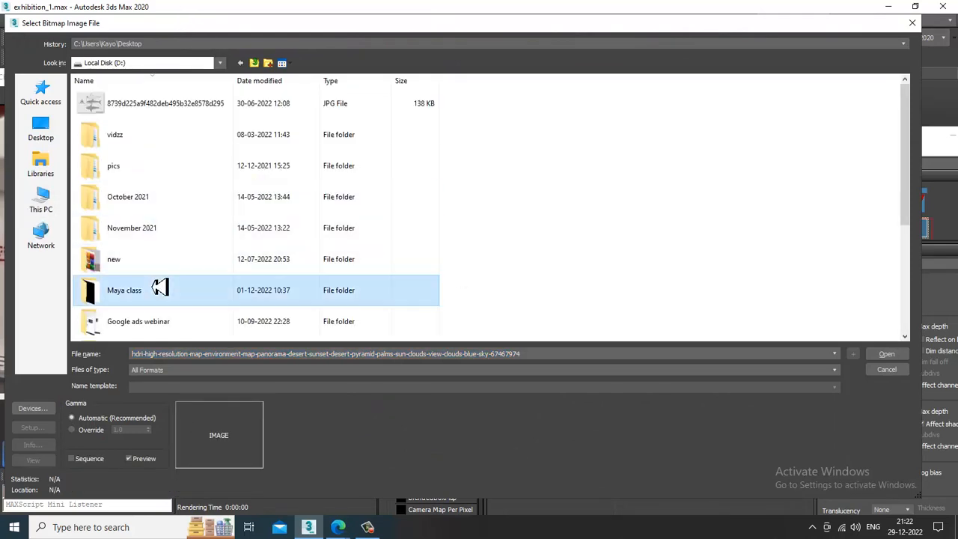
key(d)
double_click(171, 170)
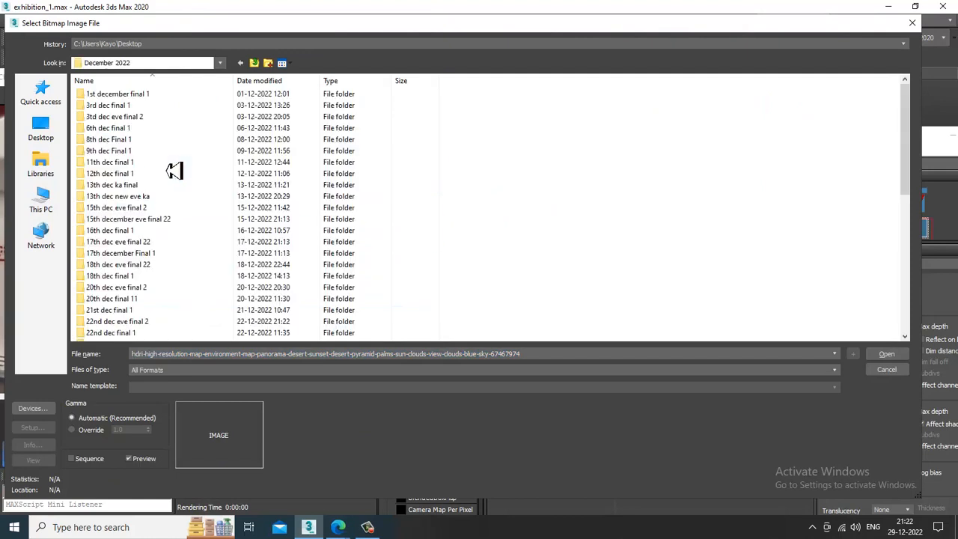
Load the texture image from the exhibition folder inside December 2022 as the new material's diffuse bitmap
scroll(166, 176, down, 2)
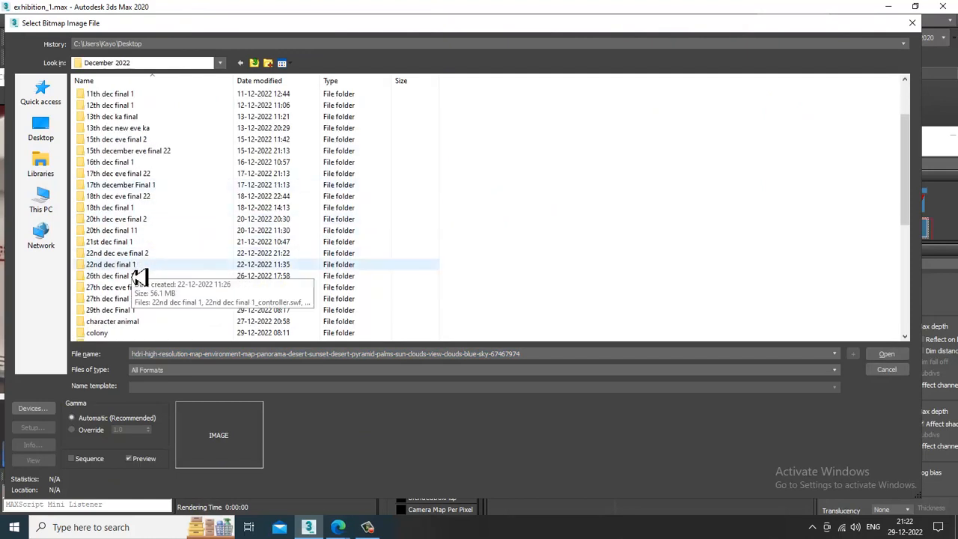
scroll(139, 278, down, 2)
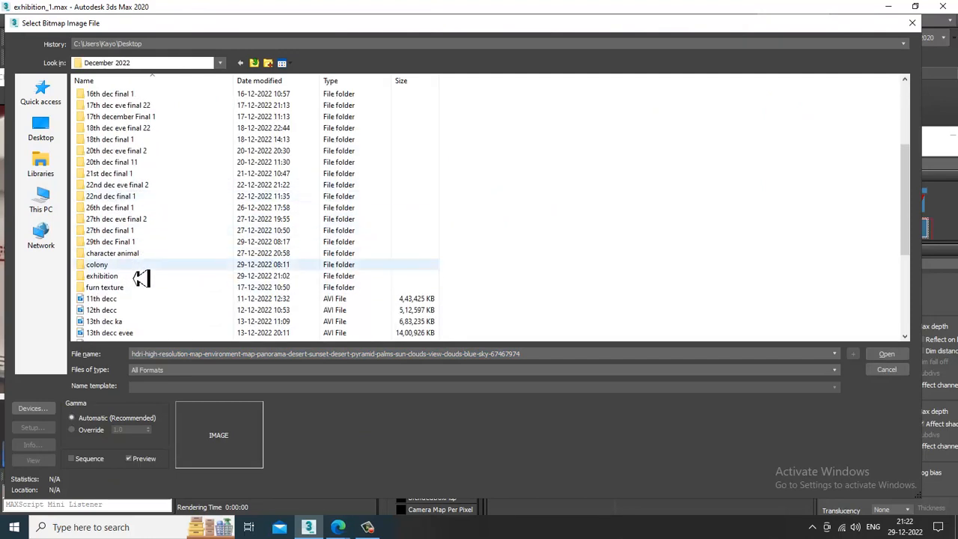
double_click(116, 244)
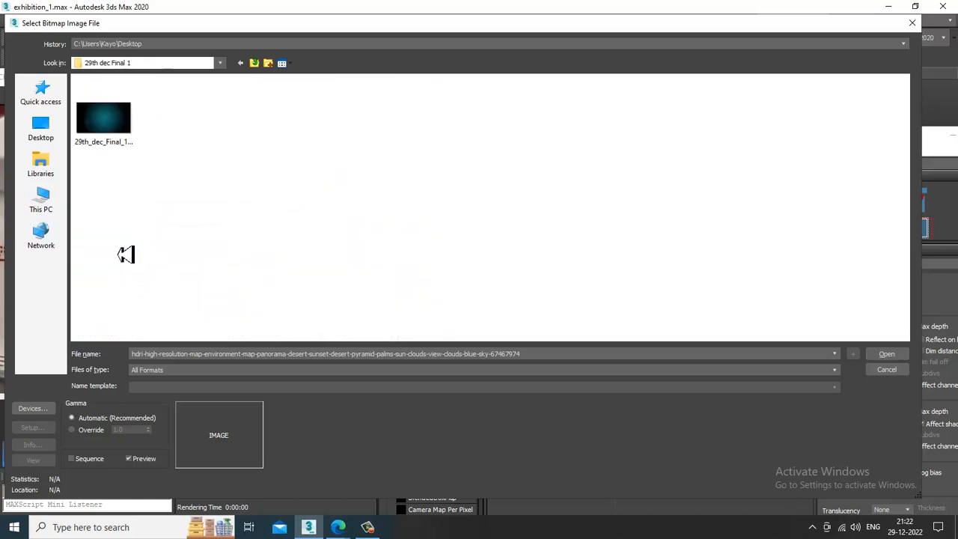
click(254, 63)
scroll(151, 274, down, 2)
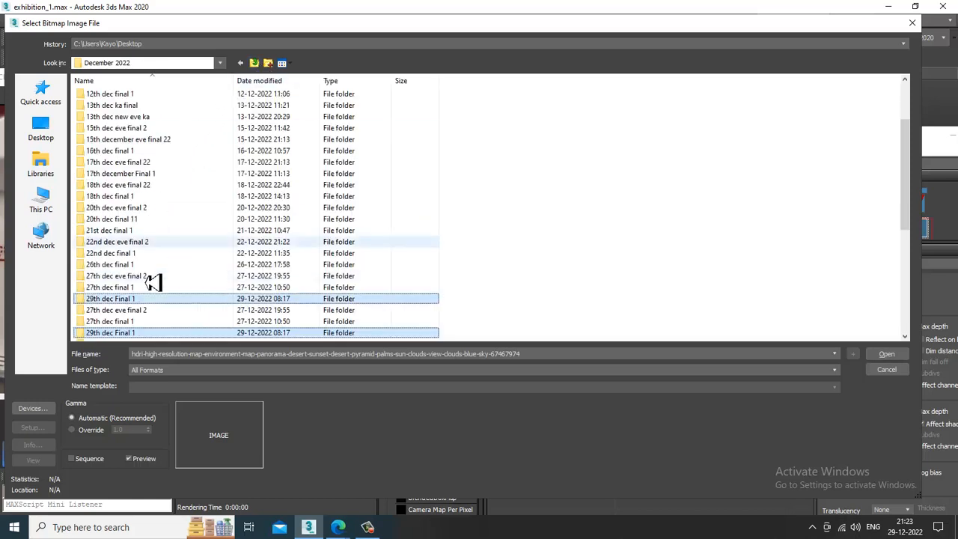
double_click(122, 301)
double_click(100, 120)
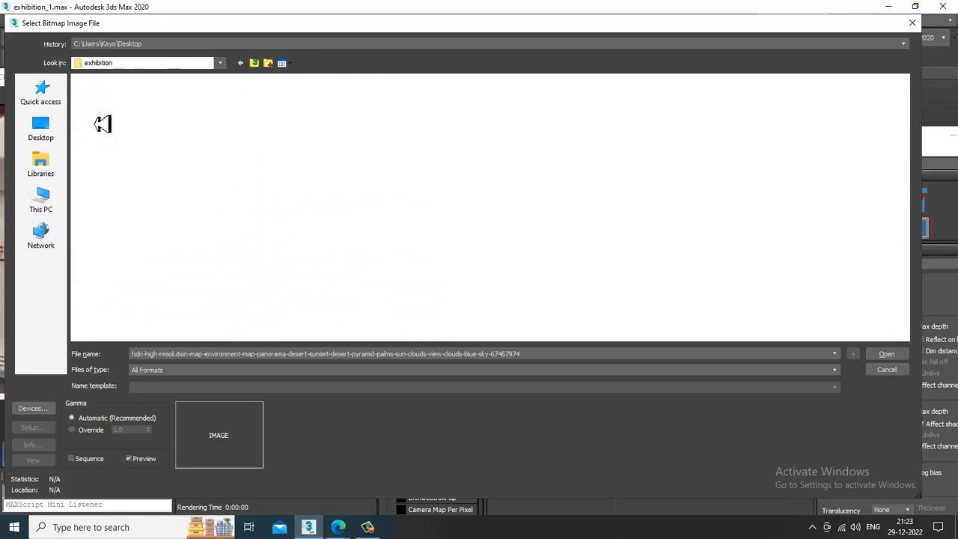
double_click(127, 120)
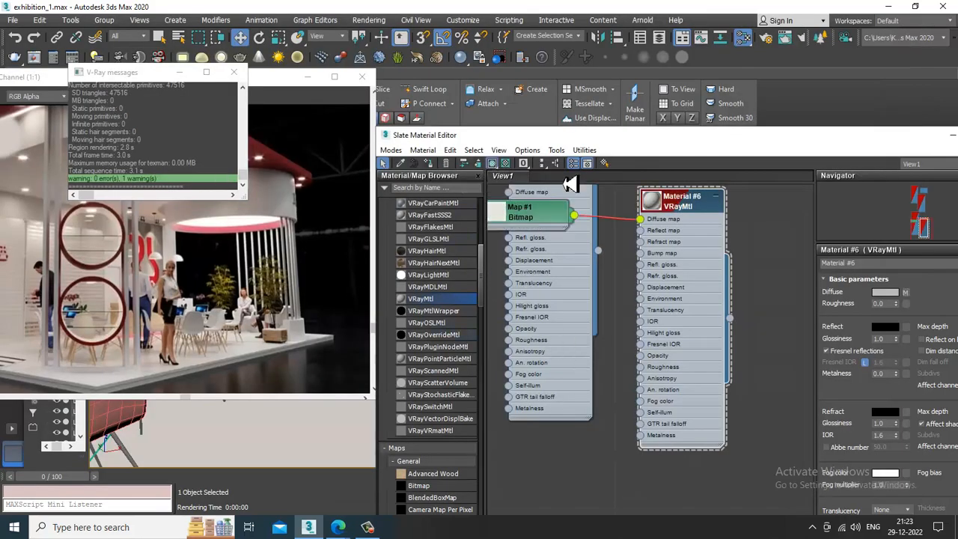
Add a UVW Map modifier with Box mapping to the selected seat shell
click(952, 140)
scroll(652, 291, up, 8)
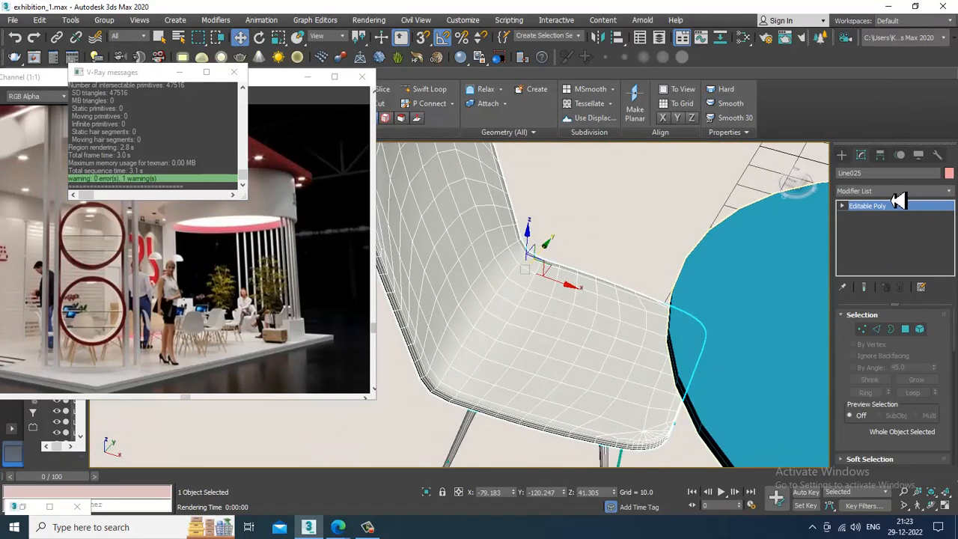
click(895, 192)
key(u)
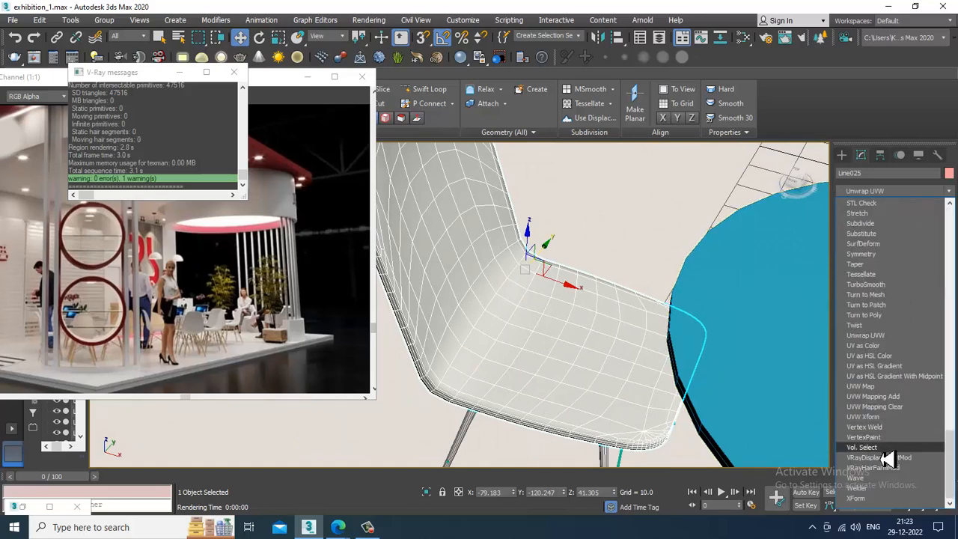
click(872, 386)
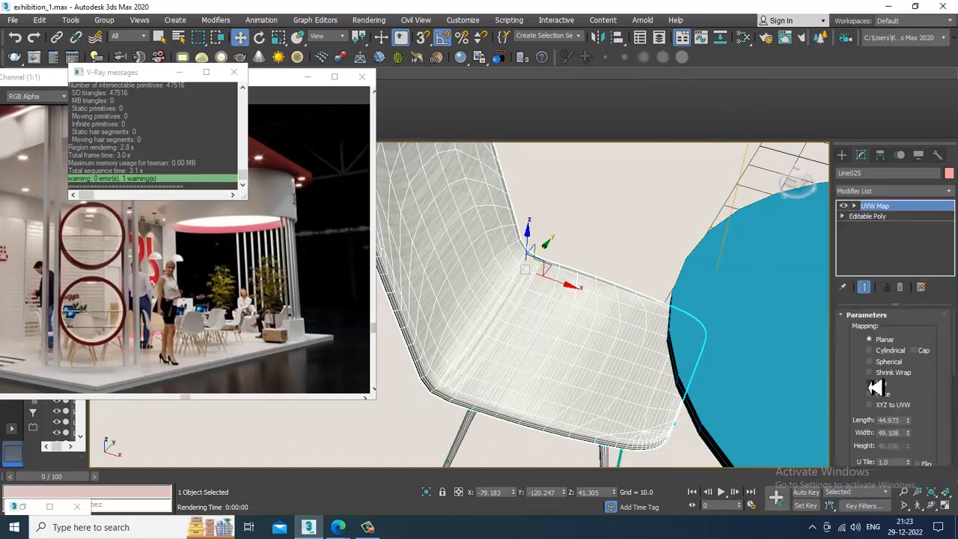
click(880, 383)
mouse_move(625, 365)
alt+middle_down()
mouse_move(682, 317)
mouse_move(605, 360)
mouse_move(623, 362)
alt+middle_up()
Rearrange the new seat material and its diffuse Bitmap node in the material editor, placing the Bitmap below the neighbouring material
key(m)
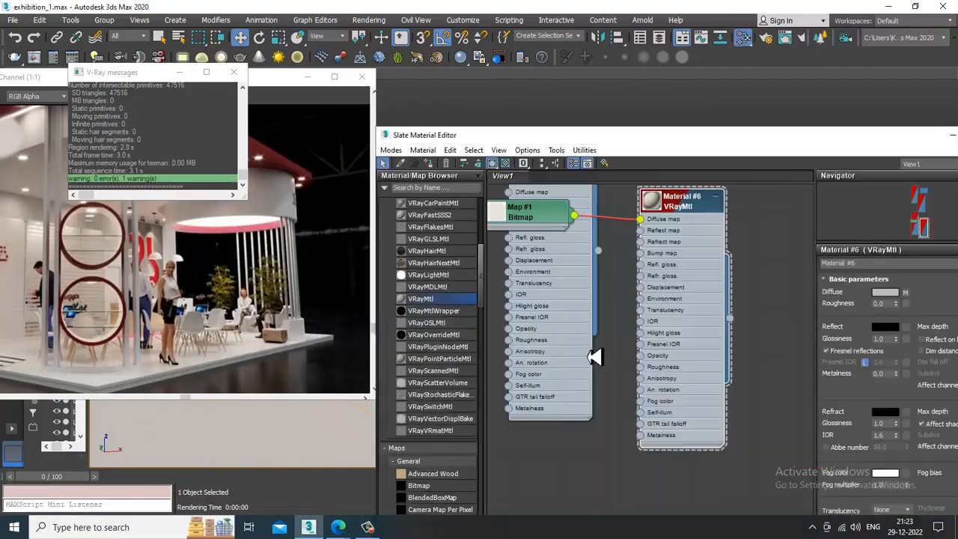
middle_drag(681, 237, 697, 334)
drag(706, 305, 743, 389)
middle_drag(684, 328, 686, 223)
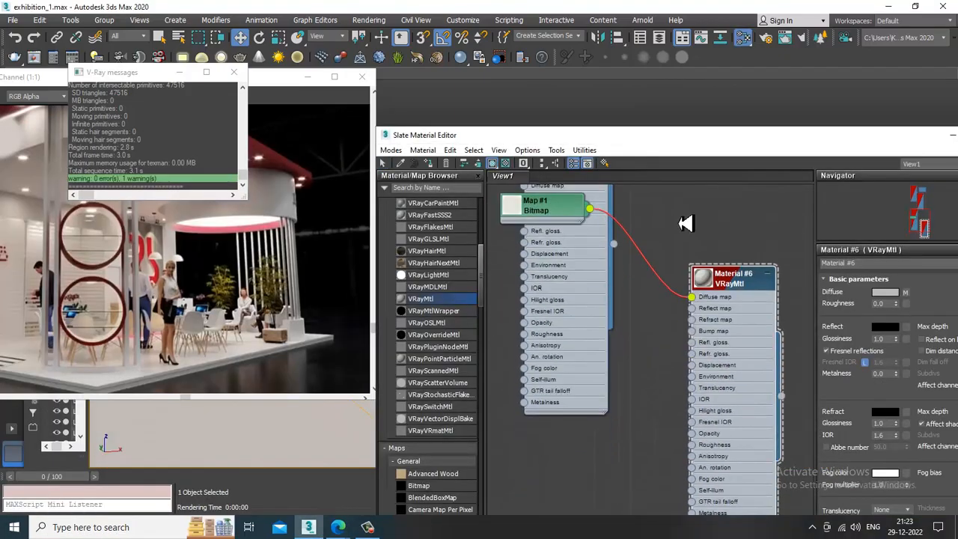
drag(562, 213, 562, 431)
middle_drag(646, 357, 638, 175)
middle_drag(682, 290, 640, 411)
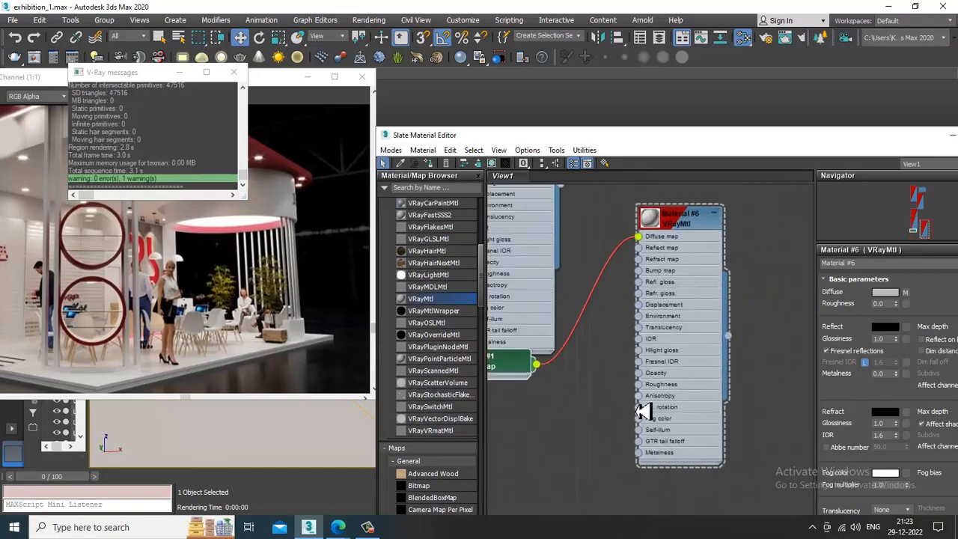
Connect a Noise map to the seat material's bump slot and set the noise size to 0.1
scroll(443, 460, down, 1)
scroll(447, 460, down, 5)
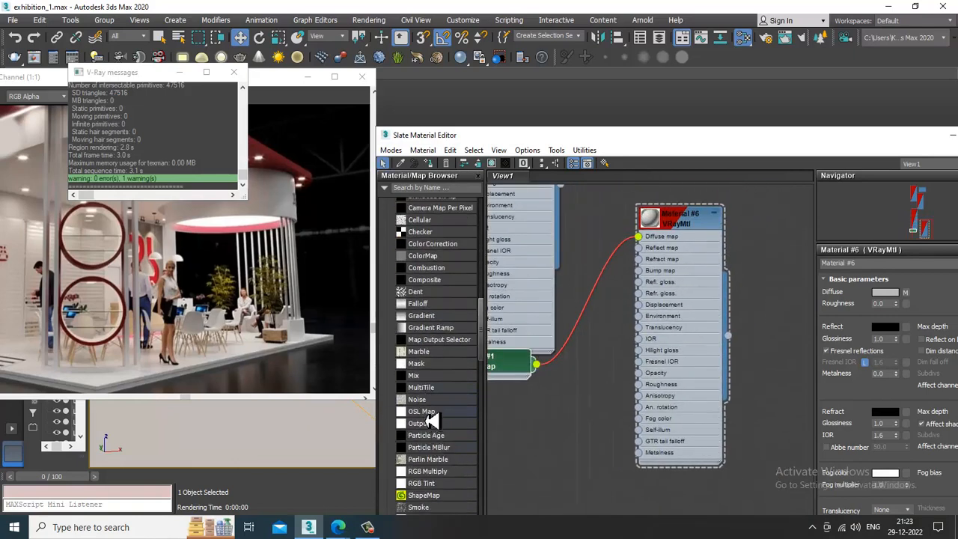
drag(587, 395, 613, 418)
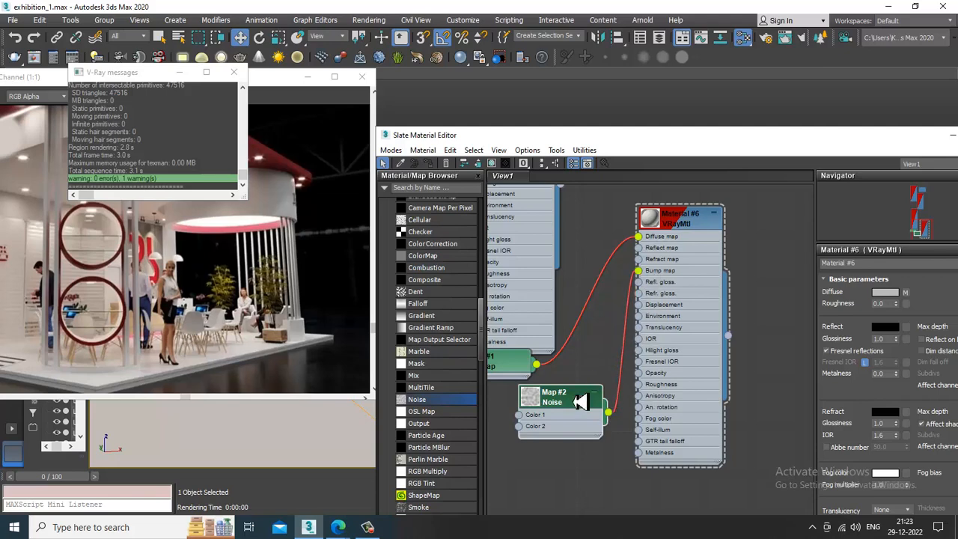
double_click(581, 402)
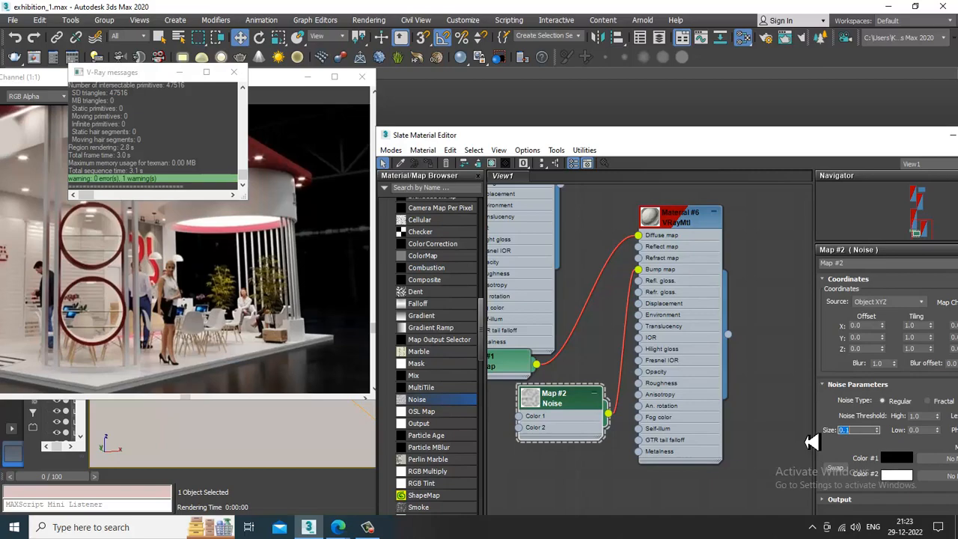
drag(780, 140, 623, 133)
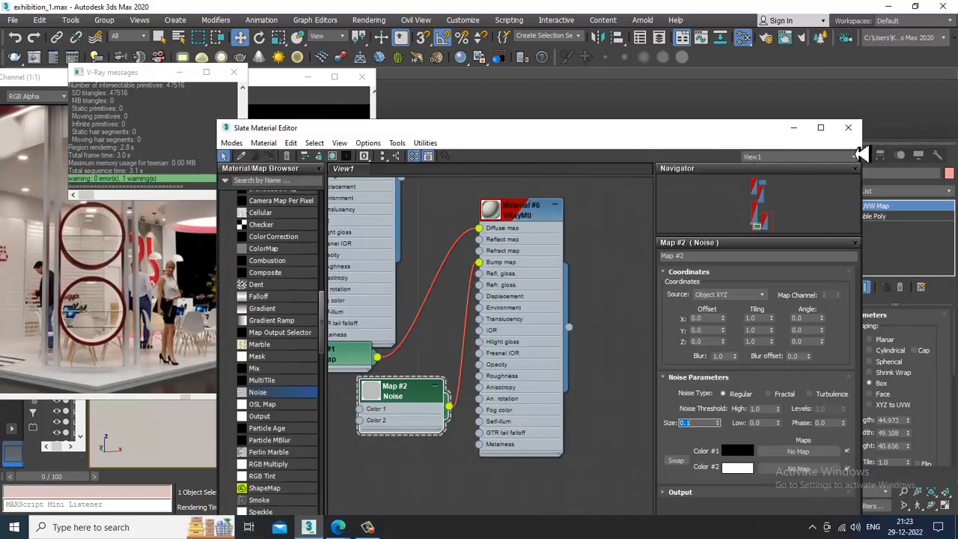
click(798, 131)
Assign the textured seat material to three more seat shells around the same round table
scroll(571, 340, down, 5)
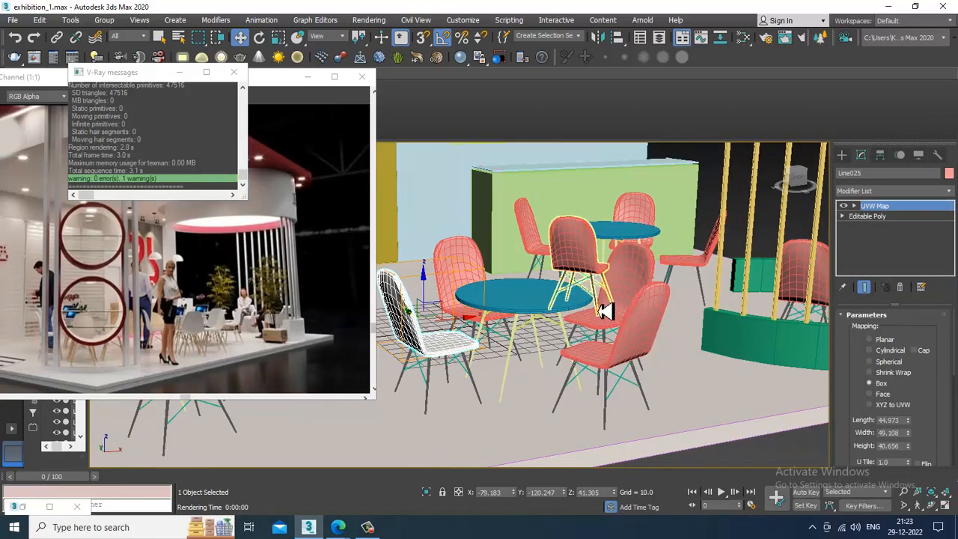
click(619, 362)
ctrl+click(625, 298)
ctrl+click(468, 270)
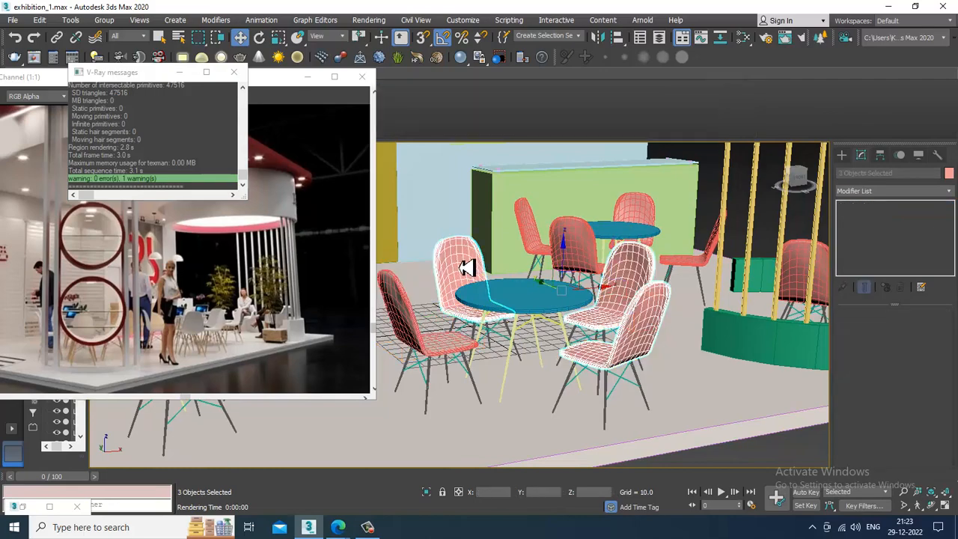
key(m)
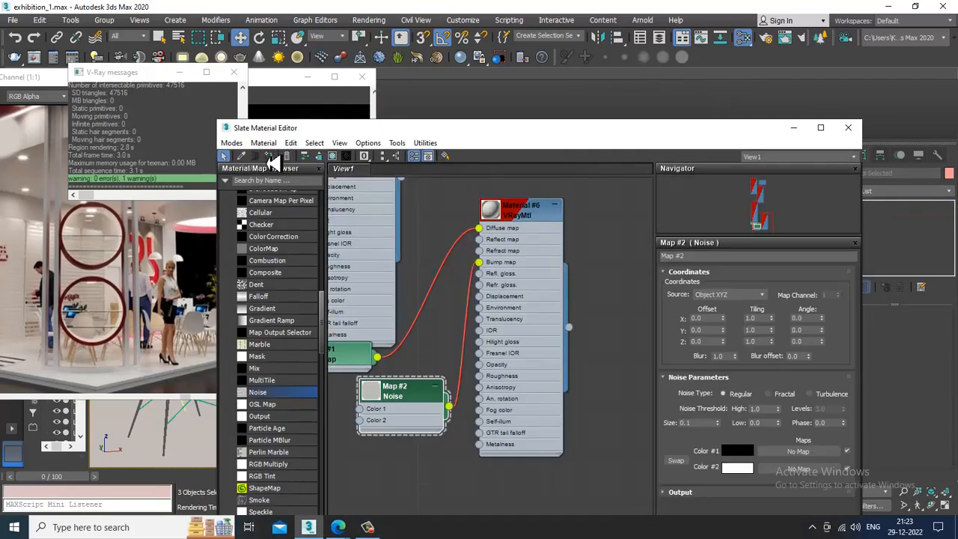
click(794, 128)
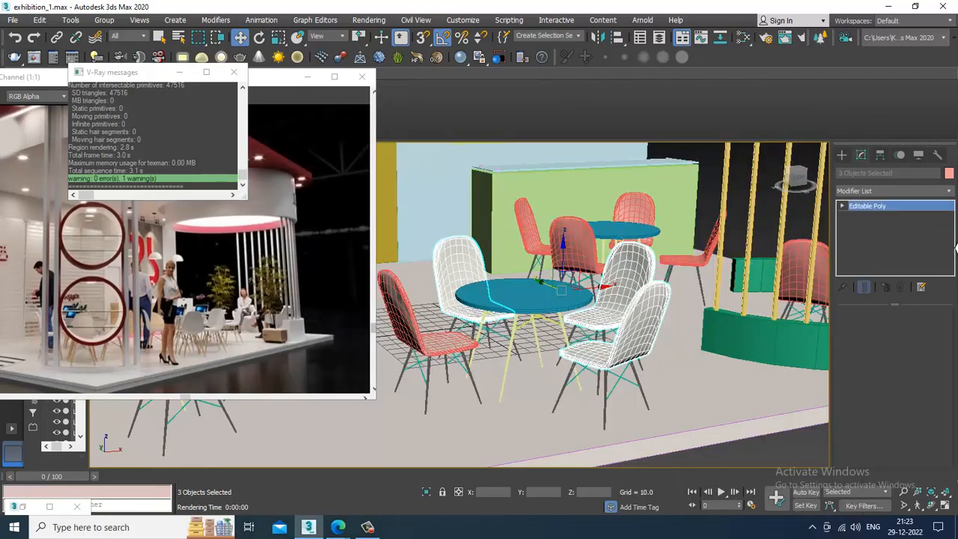
Add a UVW Map modifier with Box mapping individually to each of the three newly textured seat shells
click(898, 193)
scroll(866, 417, down, 10)
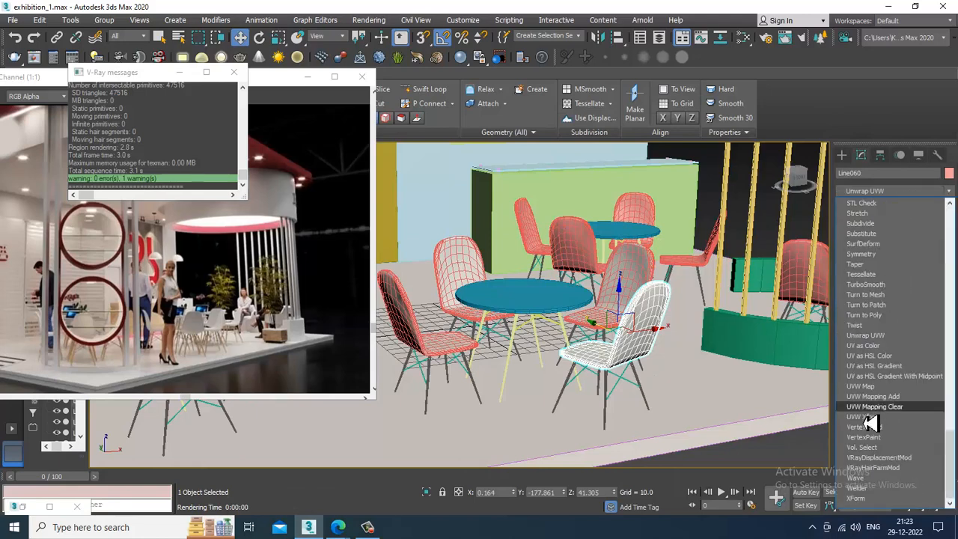
click(881, 395)
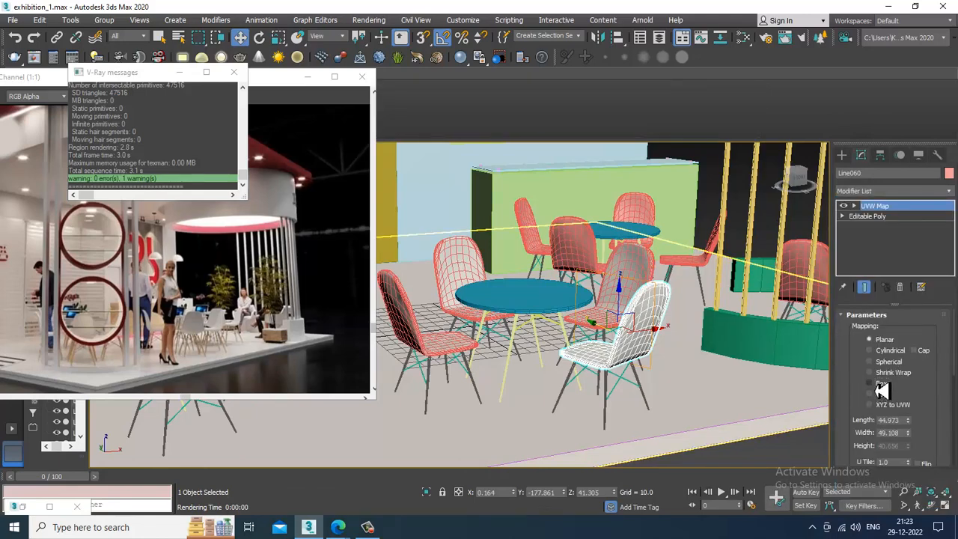
click(881, 384)
click(638, 268)
click(894, 192)
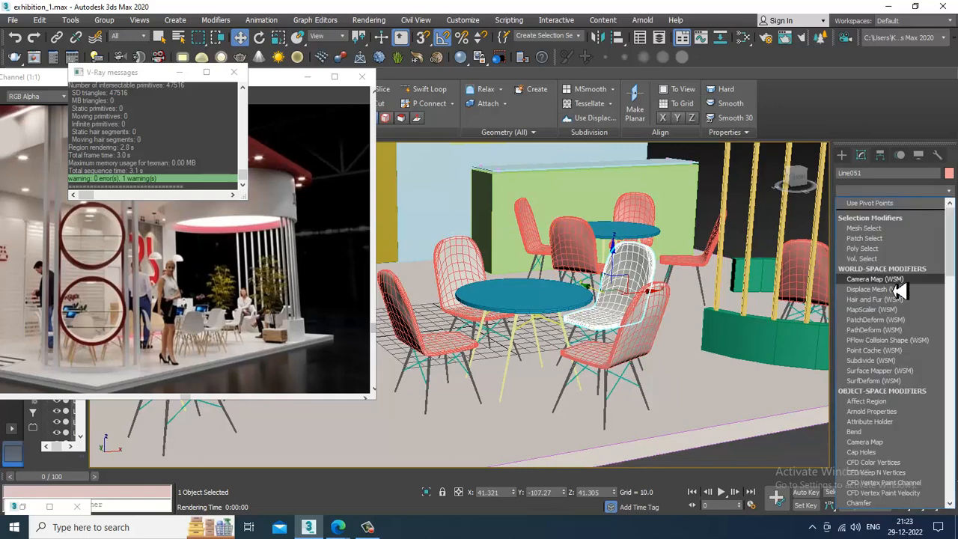
scroll(898, 292, down, 10)
click(881, 395)
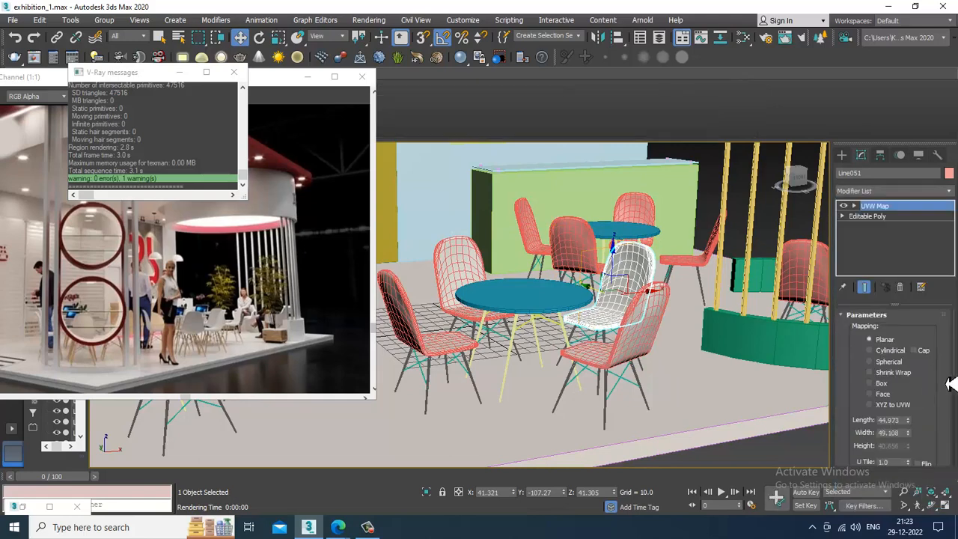
click(472, 265)
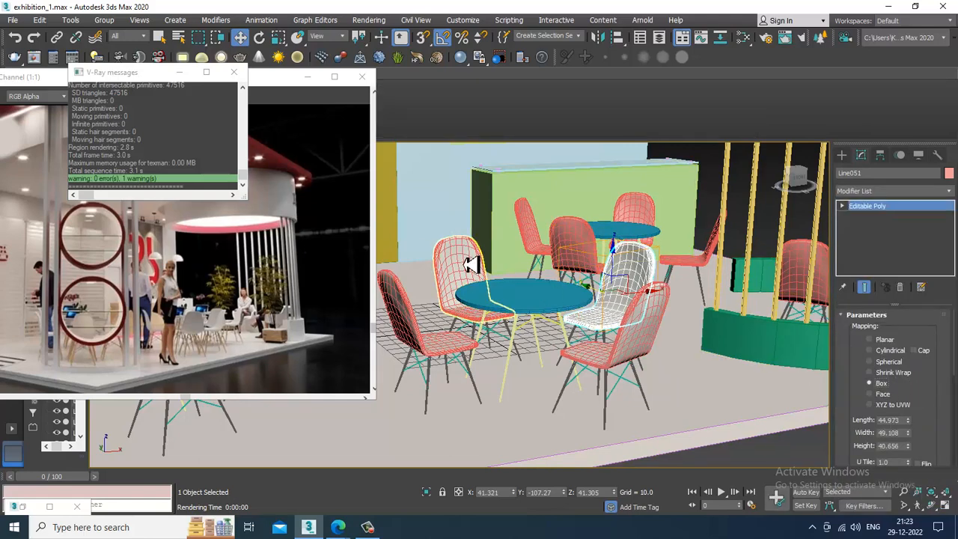
click(895, 191)
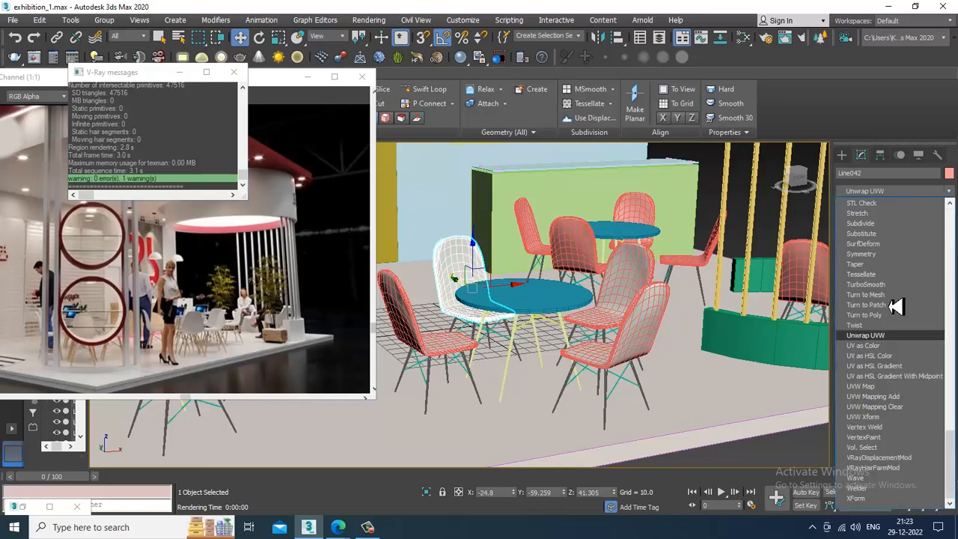
click(877, 386)
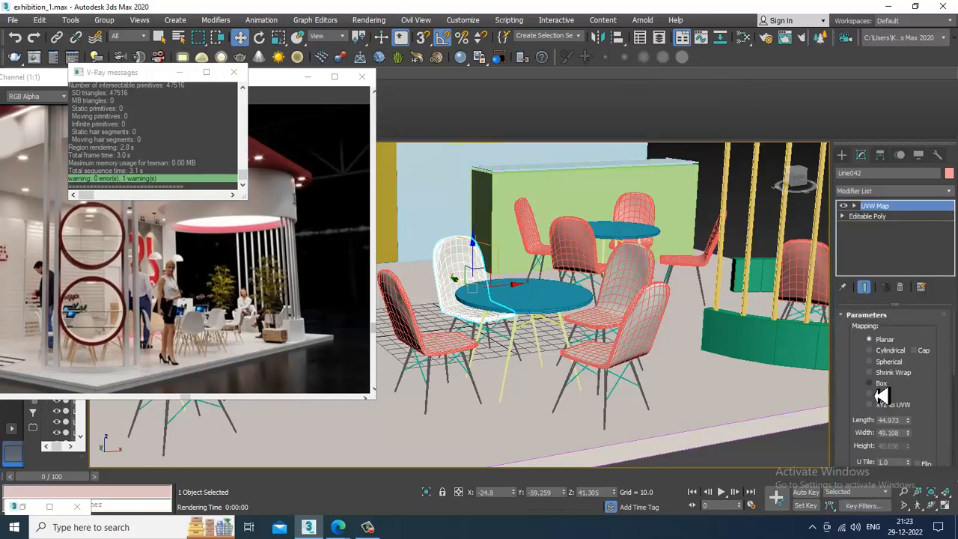
click(874, 383)
Run a short test render of the textured chairs around the round table, cancel it and close the frame buffer
scroll(545, 387, down, 5)
alt+middle_drag(545, 386, 624, 360)
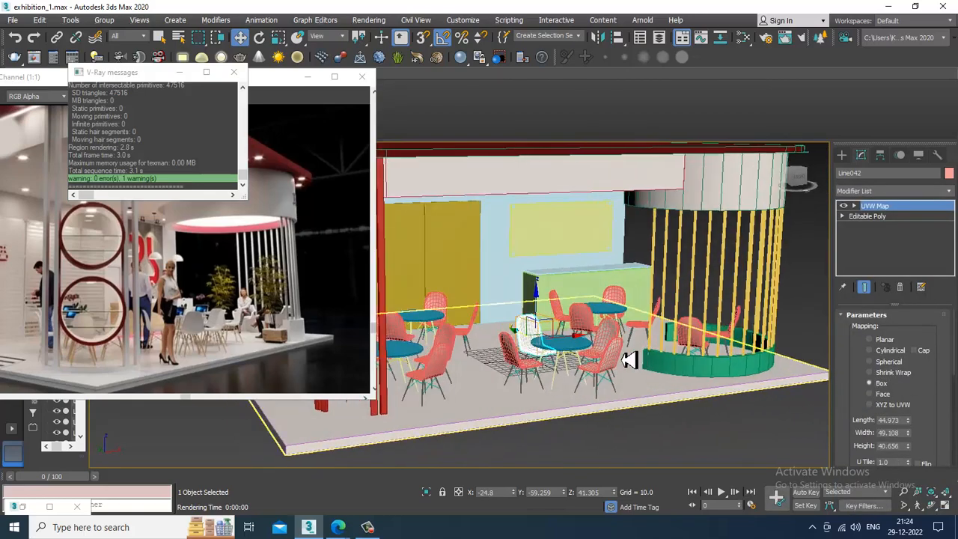
scroll(652, 365, up, 4)
scroll(657, 364, up, 6)
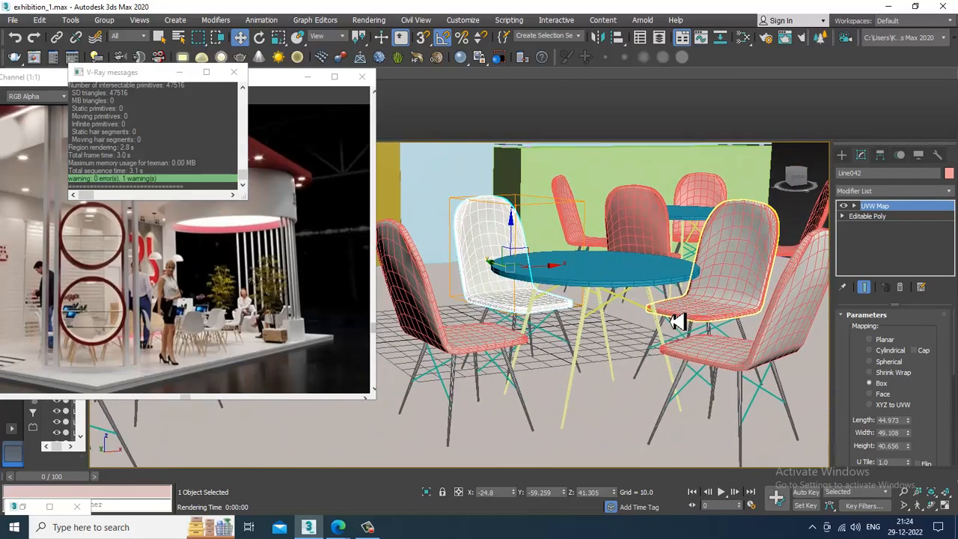
key(shift+q)
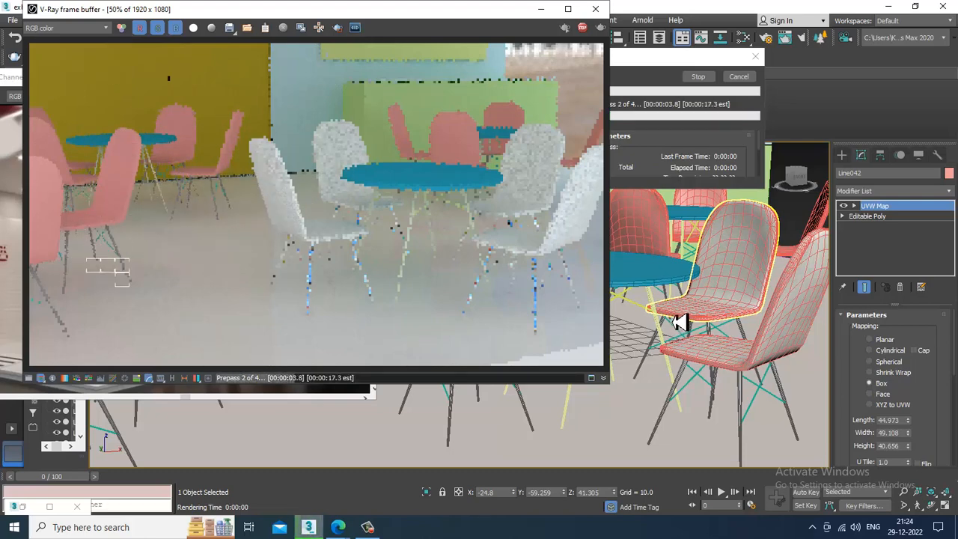
key(Escape)
click(608, 12)
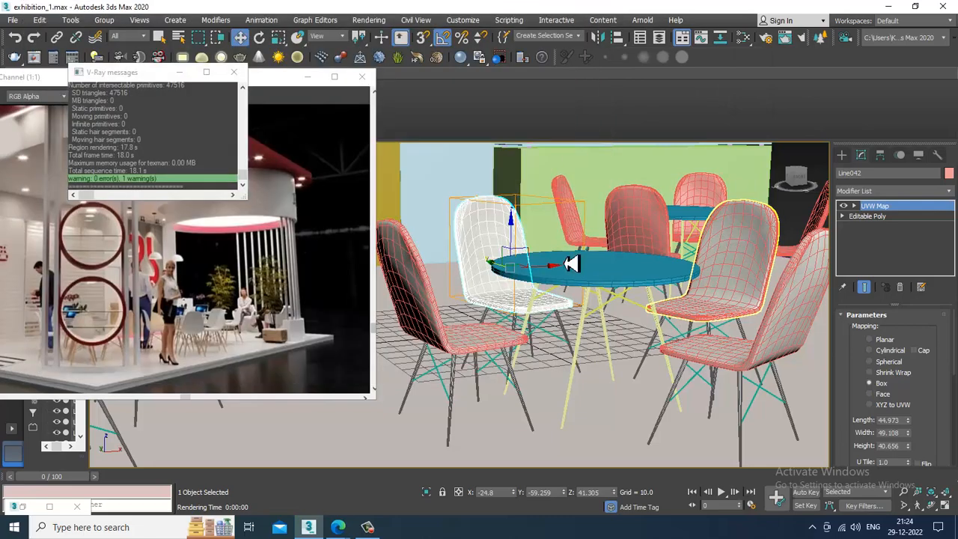
Assign the dark red VRayMtl, Material #2, to both circular rings between the red columns
scroll(567, 262, down, 8)
alt+middle_drag(644, 338, 273, 284)
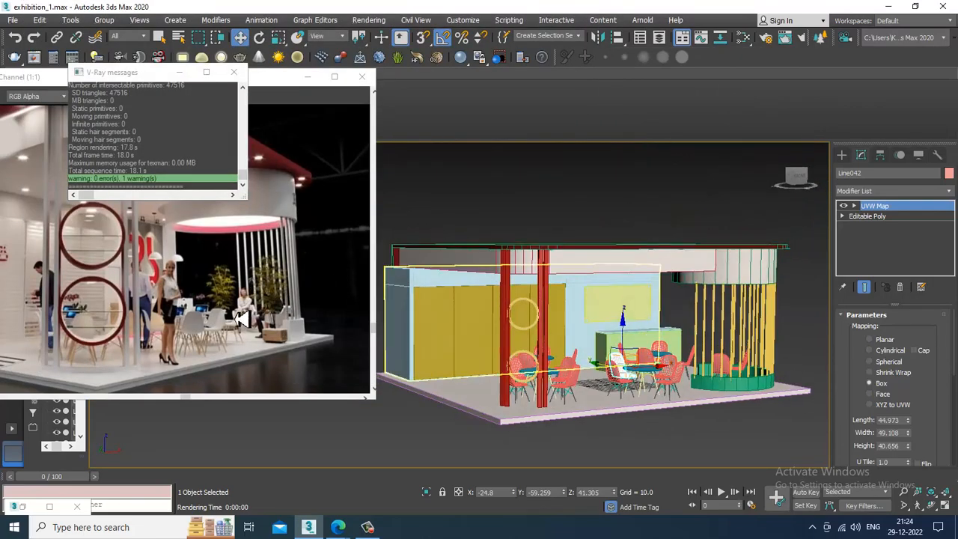
scroll(486, 308, up, 8)
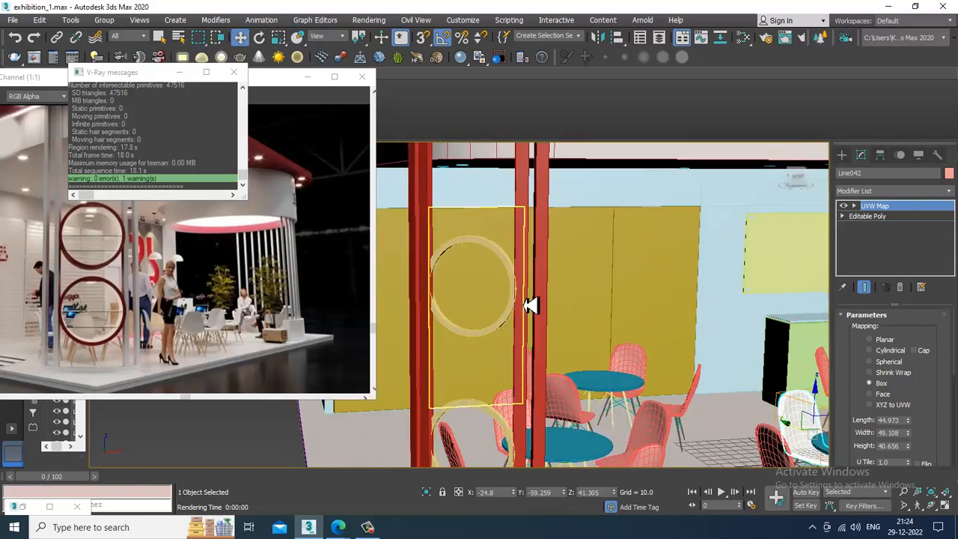
middle_drag(473, 308, 530, 305)
click(543, 250)
middle_drag(590, 366, 601, 280)
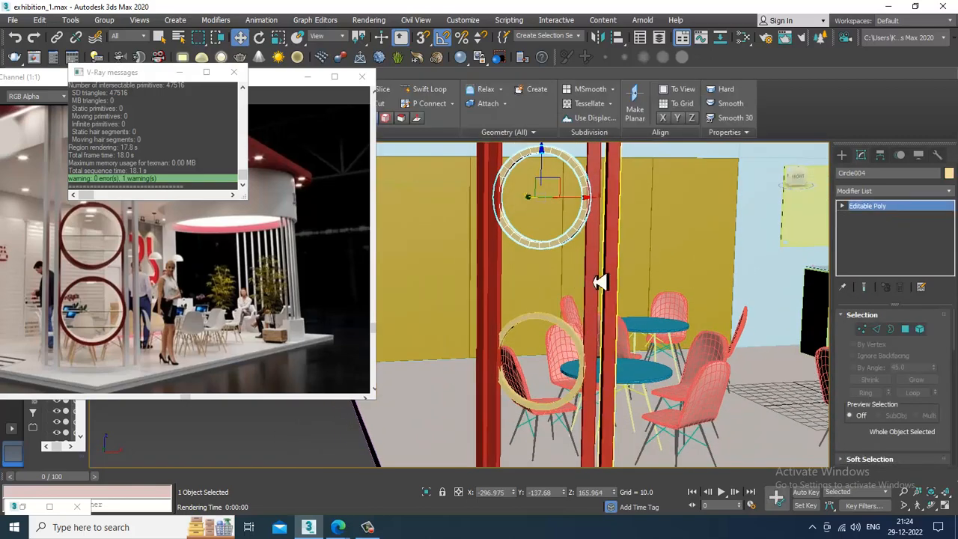
ctrl+click(566, 328)
key(m)
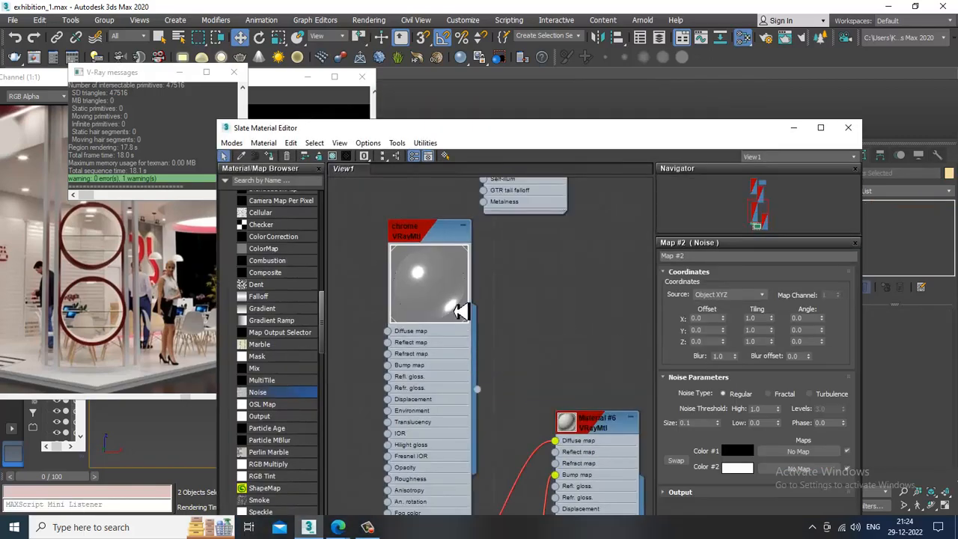
scroll(458, 311, down, 3)
middle_drag(516, 299, 535, 486)
middle_drag(512, 182, 524, 349)
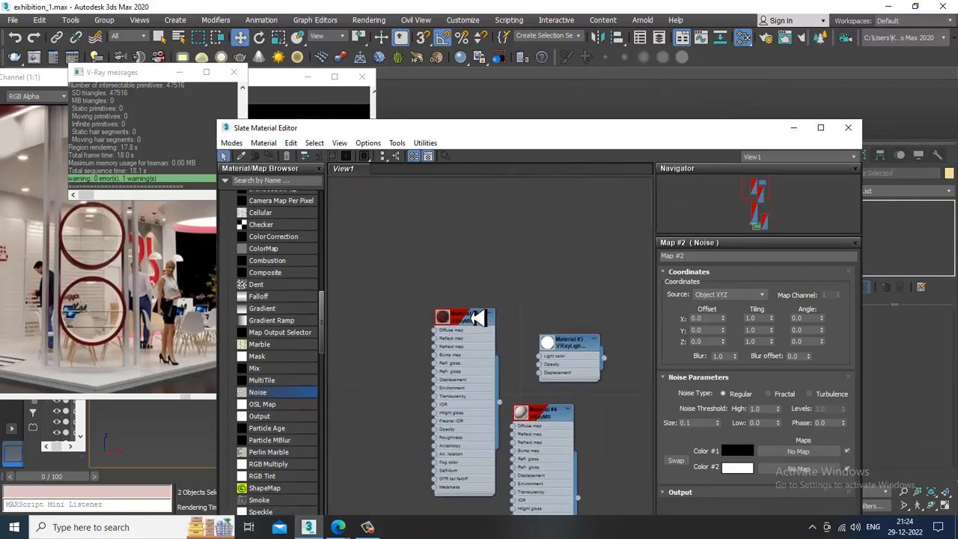
double_click(476, 318)
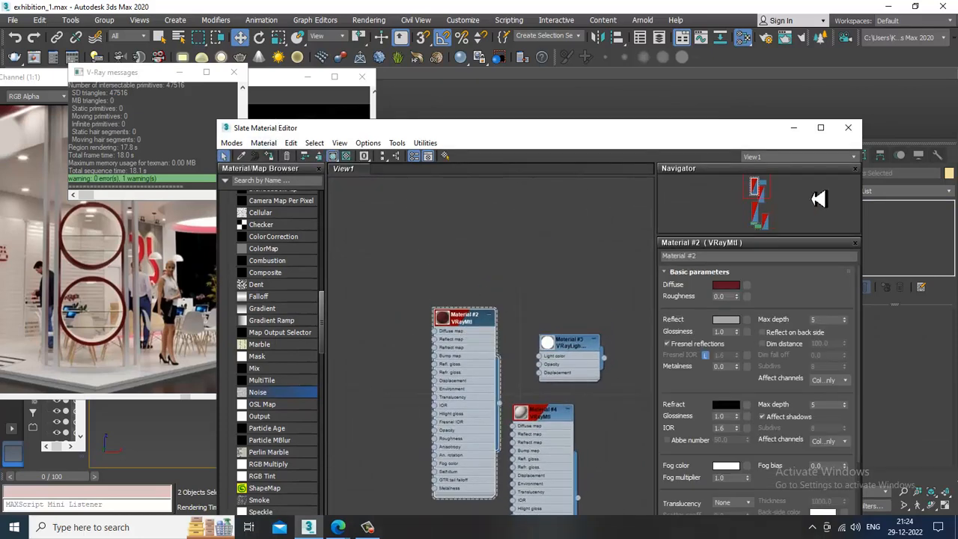
click(802, 133)
Clear the V-Ray messages and reference image windows off the viewport and start V-Ray IPR in the perspective view
scroll(651, 285, down, 1)
scroll(577, 252, down, 3)
middle_drag(651, 284, 581, 378)
click(180, 74)
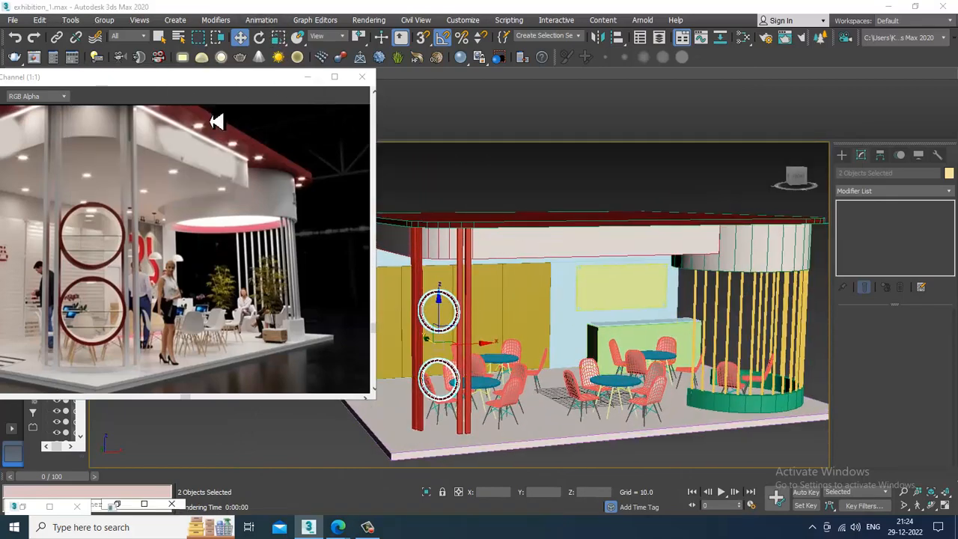
drag(250, 80, 159, 83)
middle_drag(591, 335, 574, 294)
scroll(574, 295, up, 3)
drag(165, 87, 164, 269)
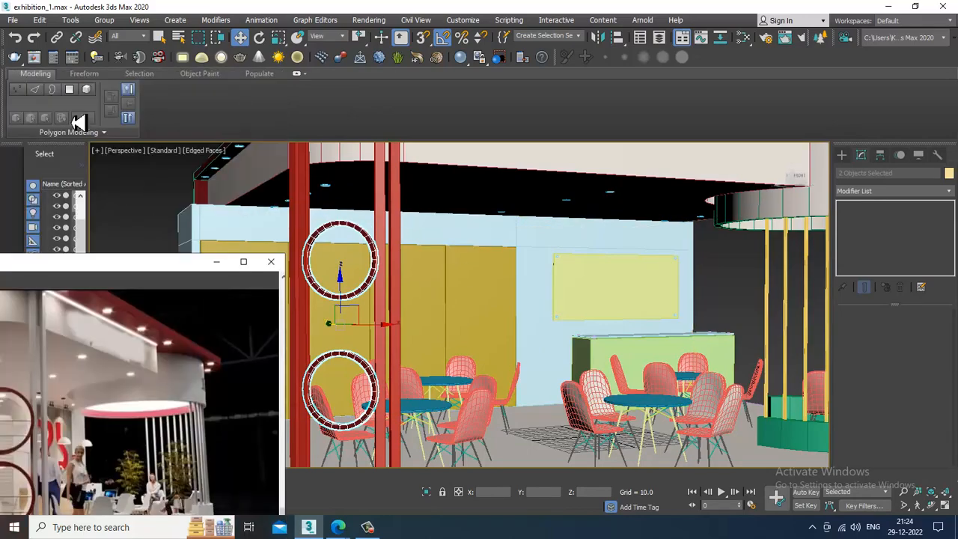
click(160, 151)
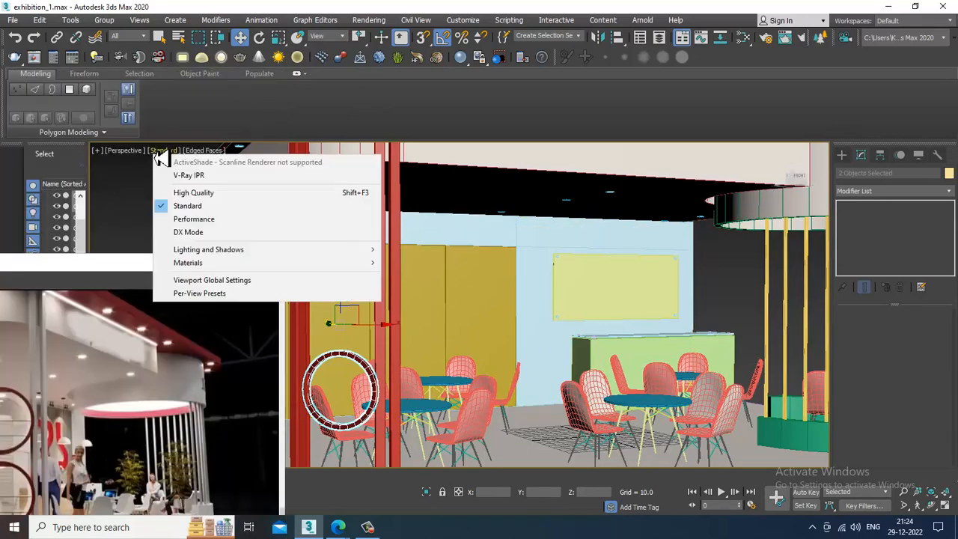
click(203, 180)
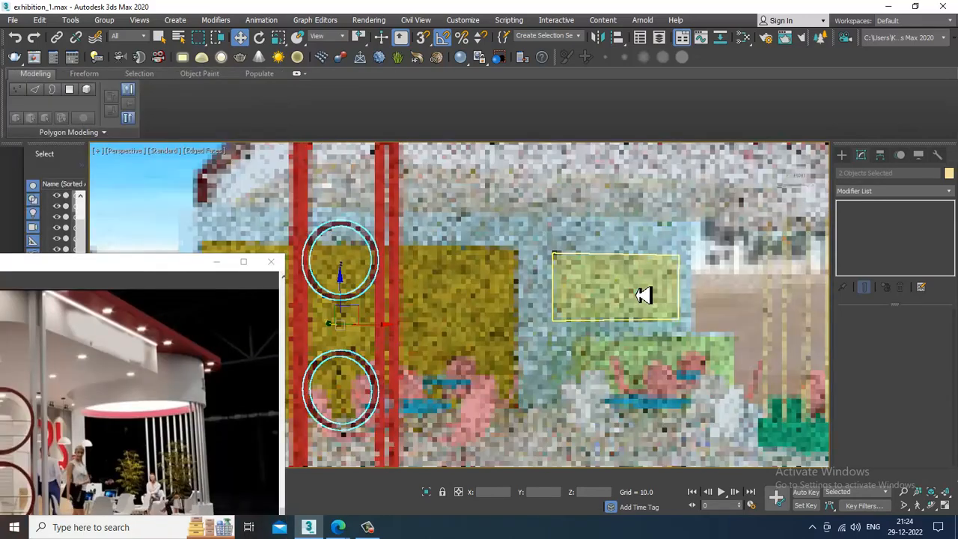
Inspect the booth's ringed columns and seating in the V-Ray interactive render and return the perspective view to standard shading
scroll(626, 317, down, 5)
middle_drag(682, 336, 662, 328)
scroll(595, 312, up, 4)
scroll(597, 312, down, 4)
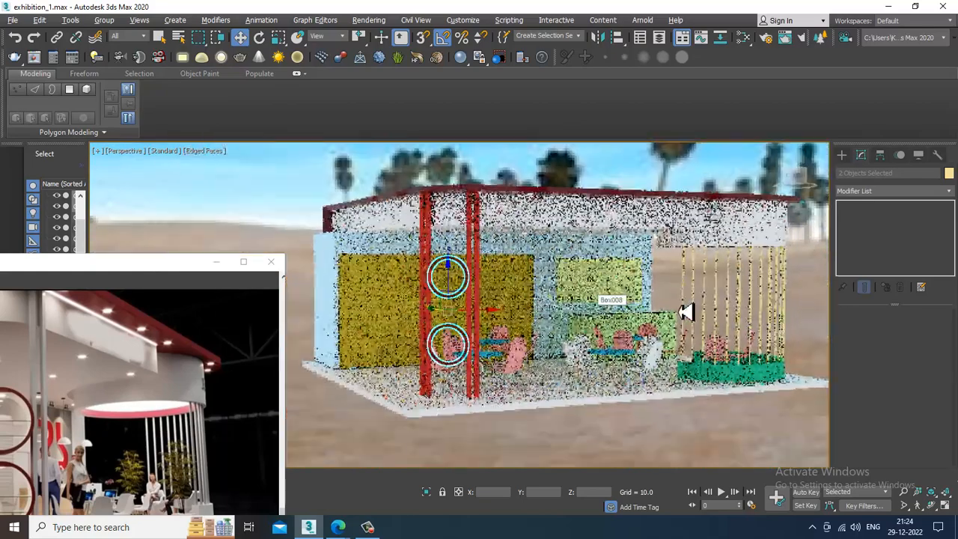
scroll(640, 365, up, 3)
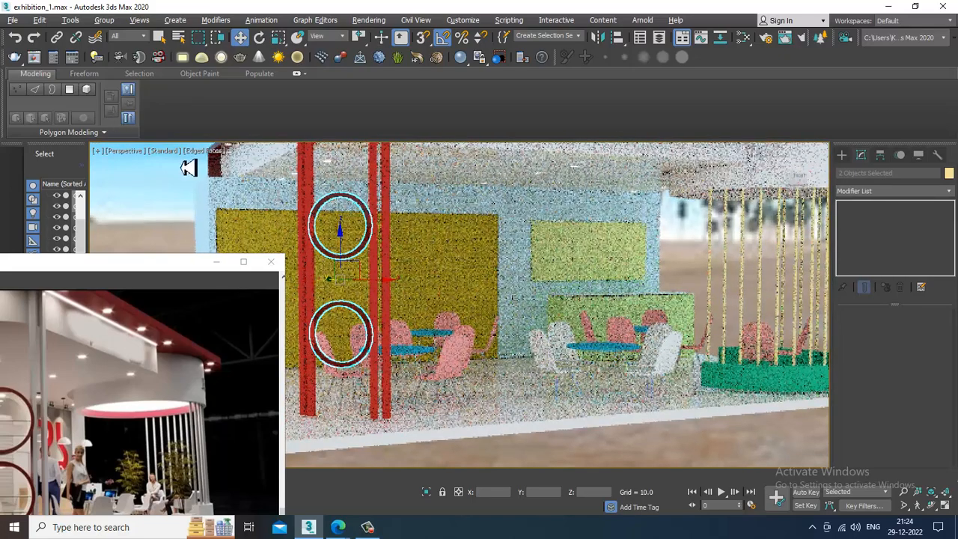
click(172, 150)
click(213, 173)
Restart V-Ray IPR in the perspective view from a closer angle on the booth front and minimize the reference image window
scroll(622, 294, down, 4)
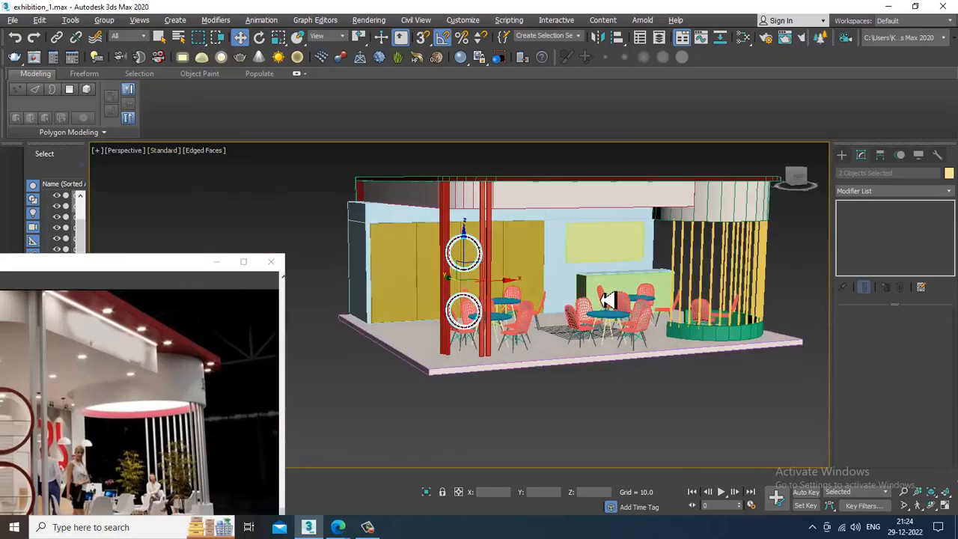
middle_drag(666, 292, 567, 325)
alt+middle_drag(508, 306, 482, 306)
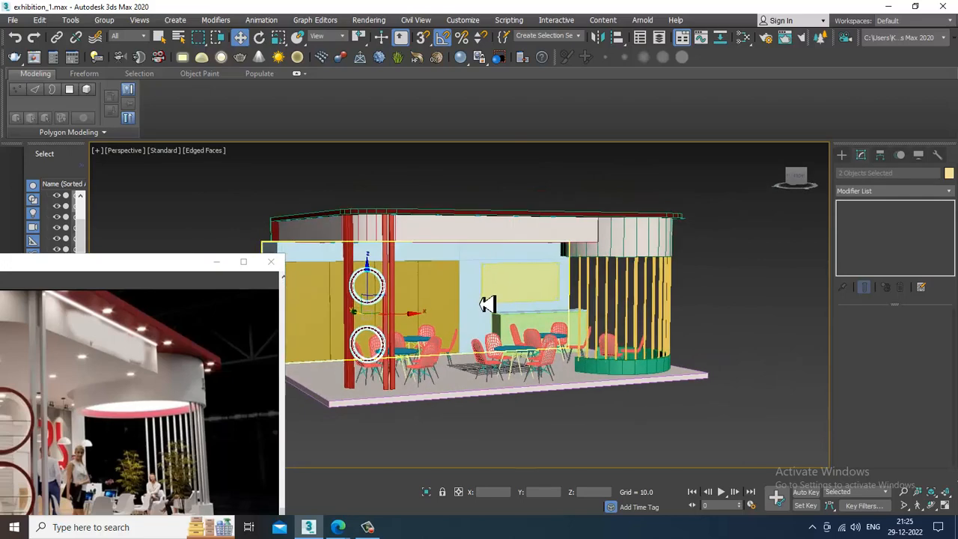
scroll(479, 307, up, 5)
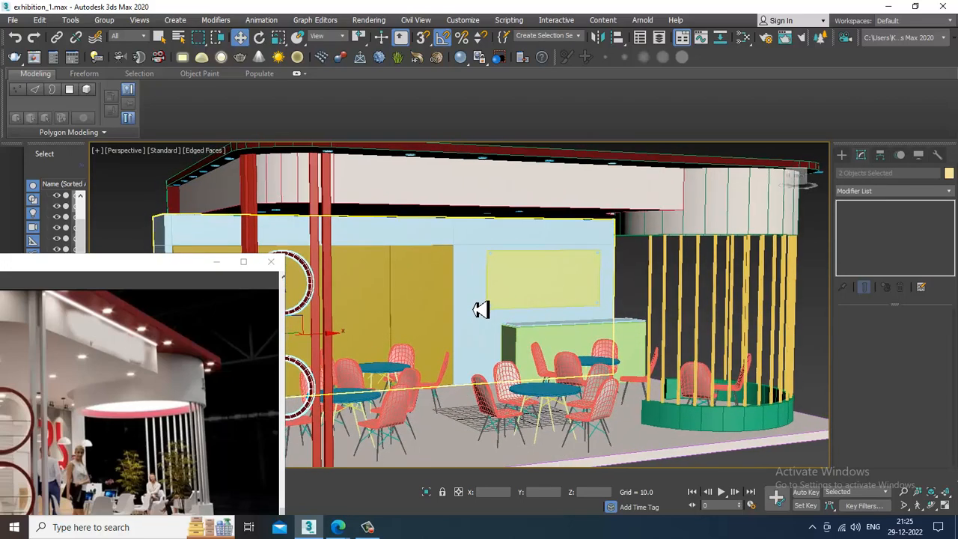
click(164, 151)
click(192, 183)
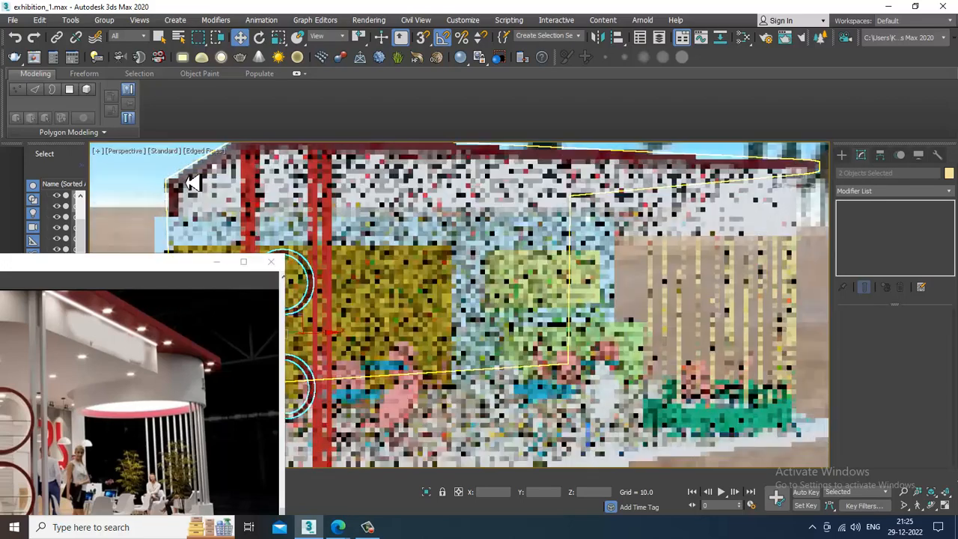
click(216, 262)
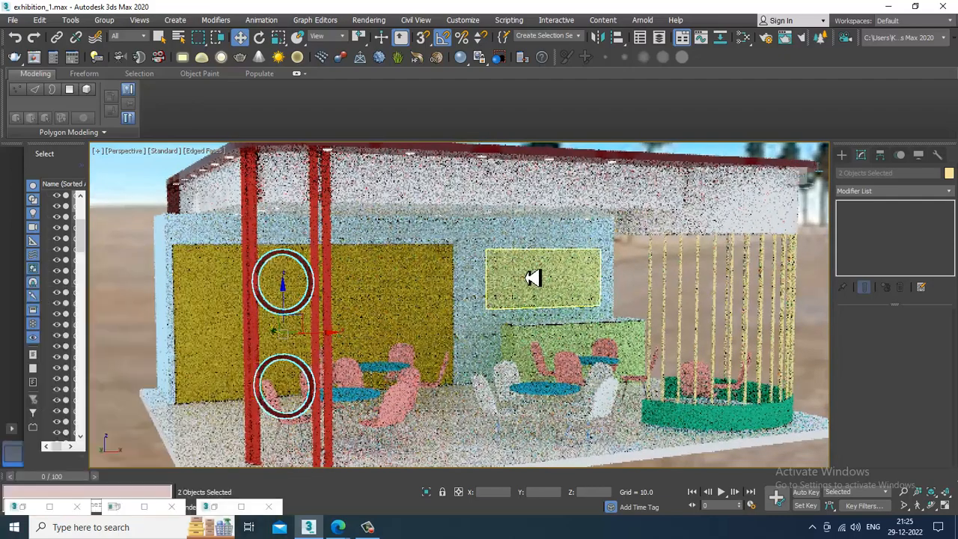